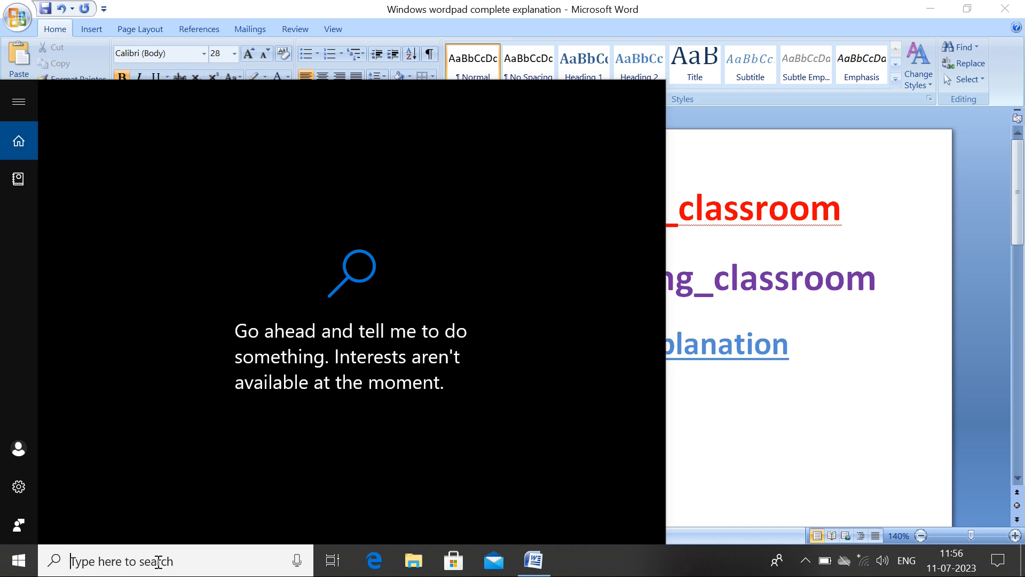
Find WordPad through Windows Search and launch it with a blank document
{"action": "type", "text": "w"}
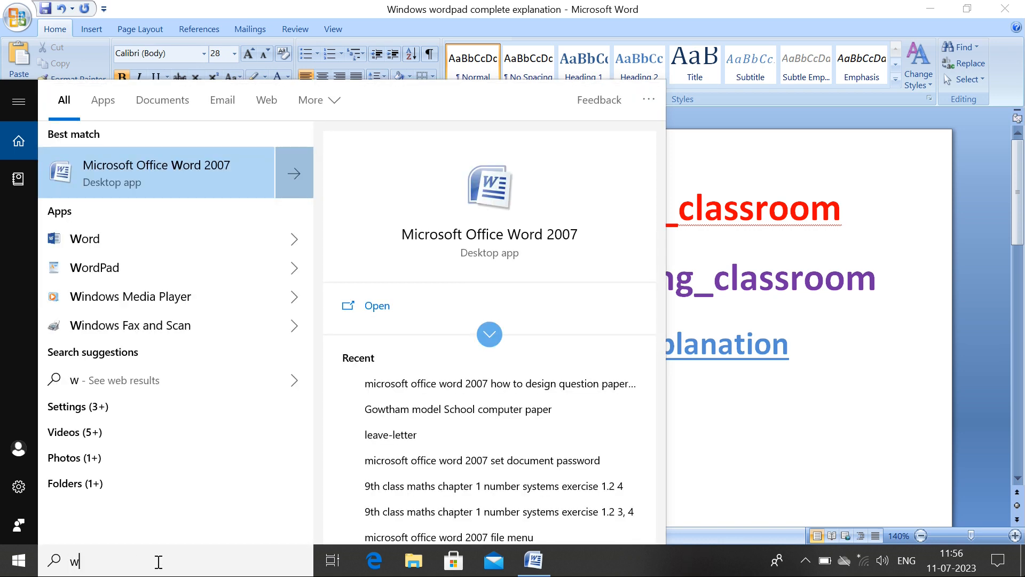
{"action": "type", "text": "ordpad"}
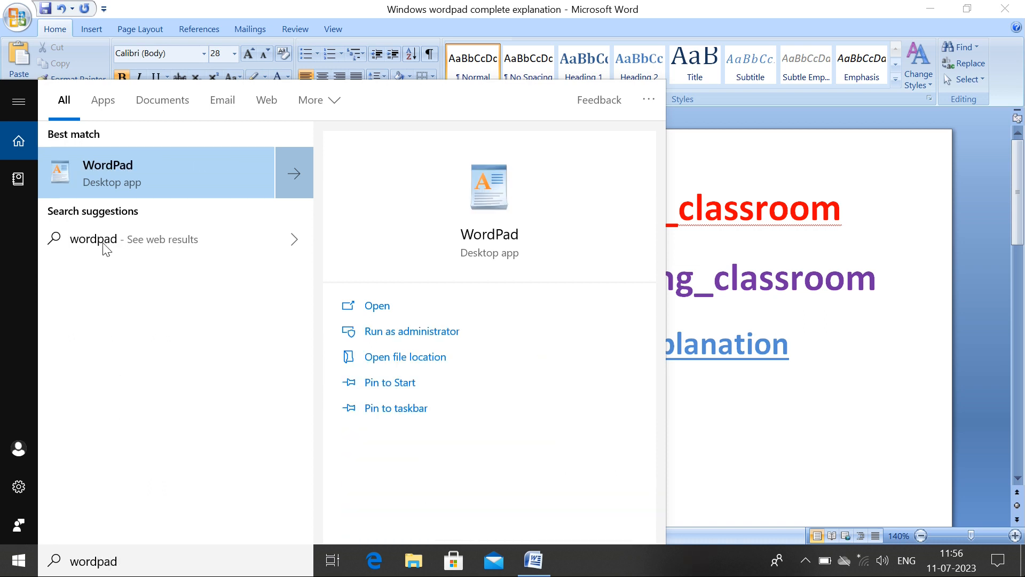
{"action": "left_click", "coordinate": [117, 174]}
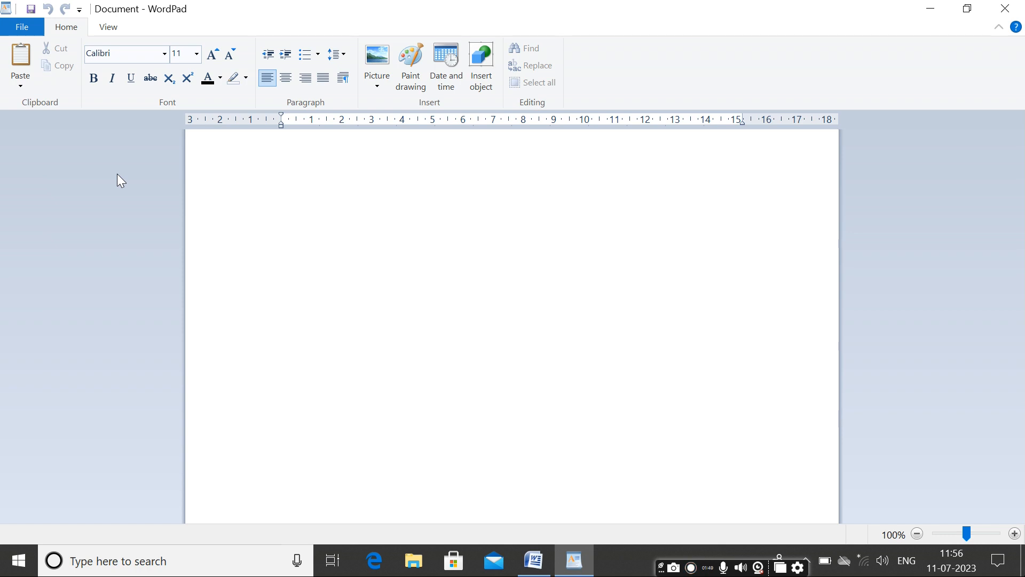
Zoom the blank page in twice and out once to show it at 130%
{"action": "left_click", "coordinate": [1015, 534]}
{"action": "left_click", "coordinate": [1014, 534]}
{"action": "left_click", "coordinate": [1015, 534]}
{"action": "left_click", "coordinate": [1015, 534]}
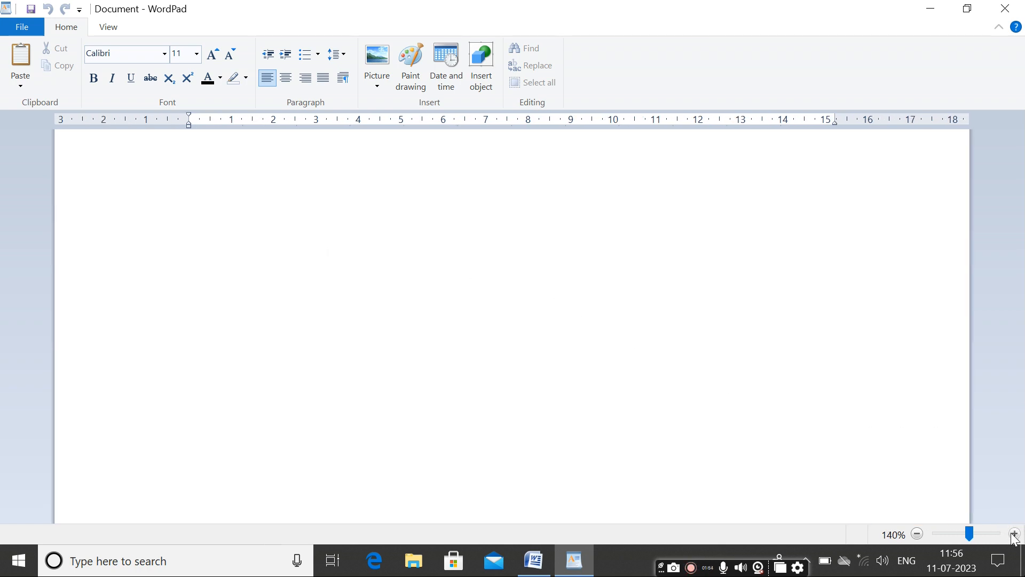
{"action": "left_click", "coordinate": [918, 534]}
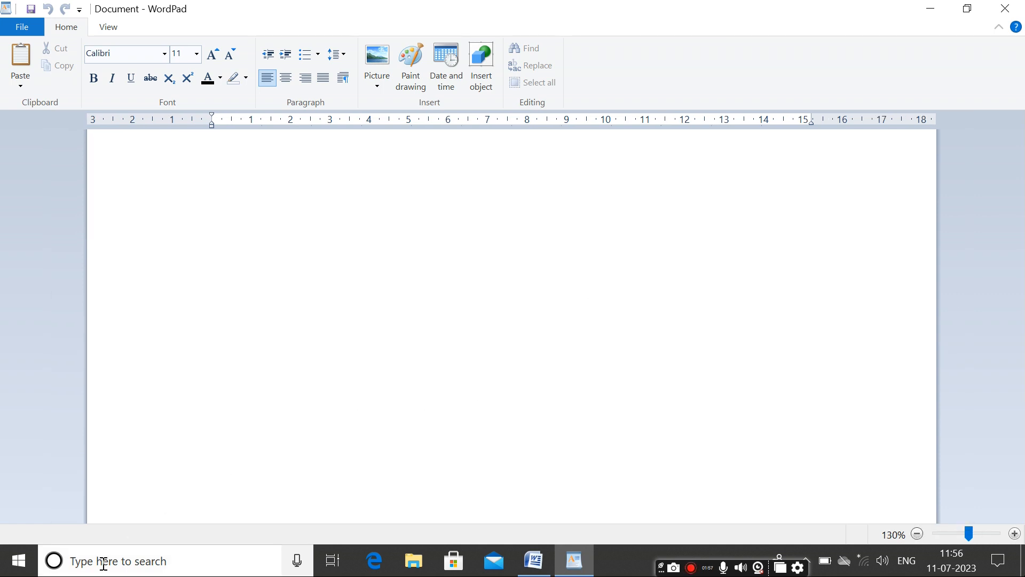
Launch a second WordPad window from search, then close that duplicate window
{"action": "left_click", "coordinate": [72, 564]}
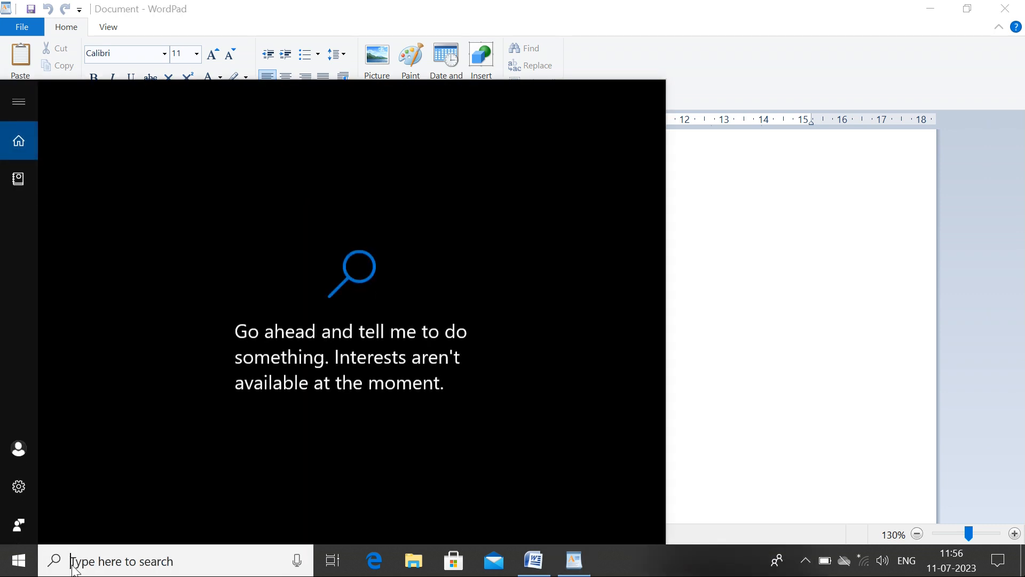
{"action": "type", "text": "wordpad"}
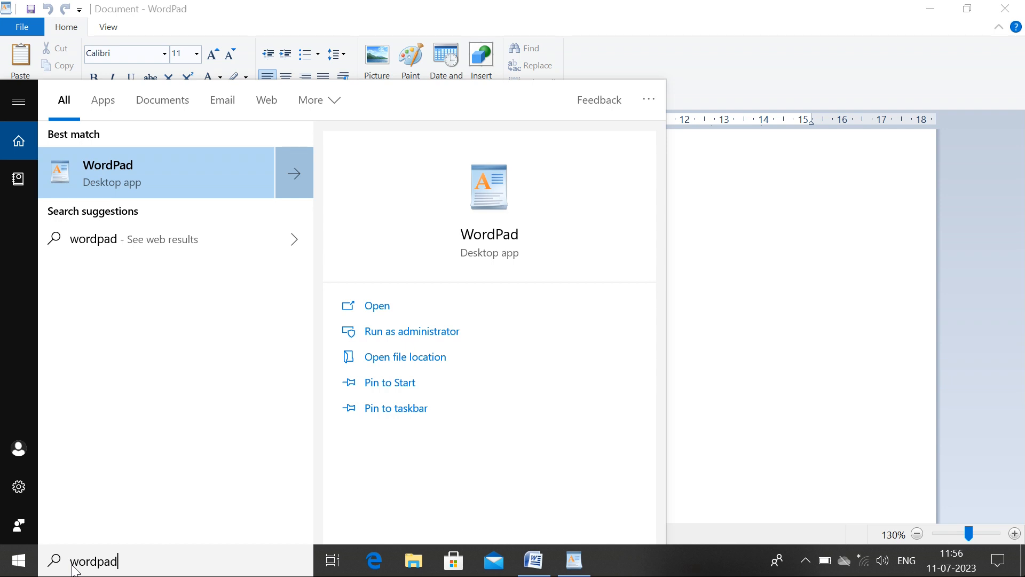
{"action": "key", "text": "Return"}
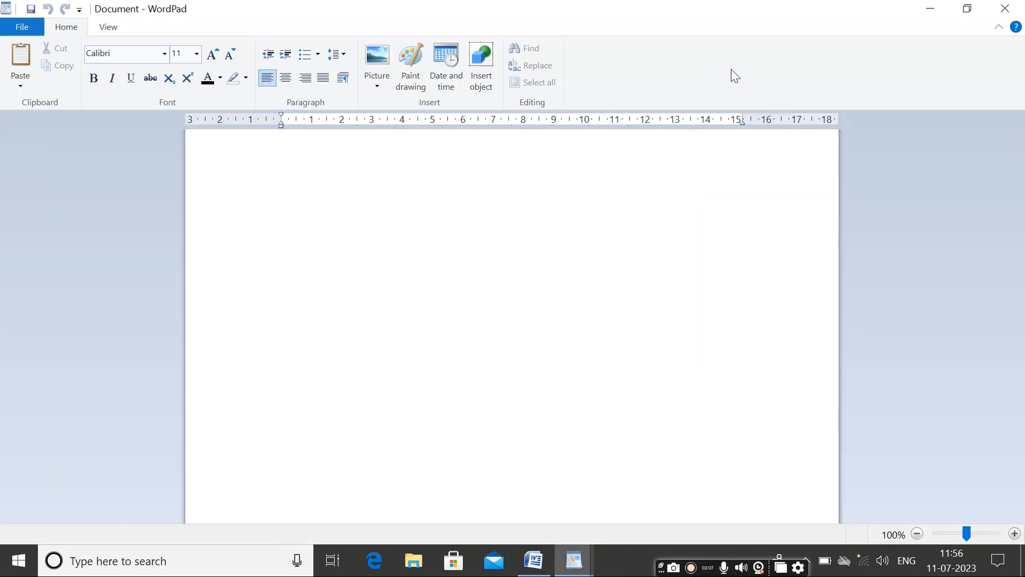
{"action": "left_click", "coordinate": [1002, 12]}
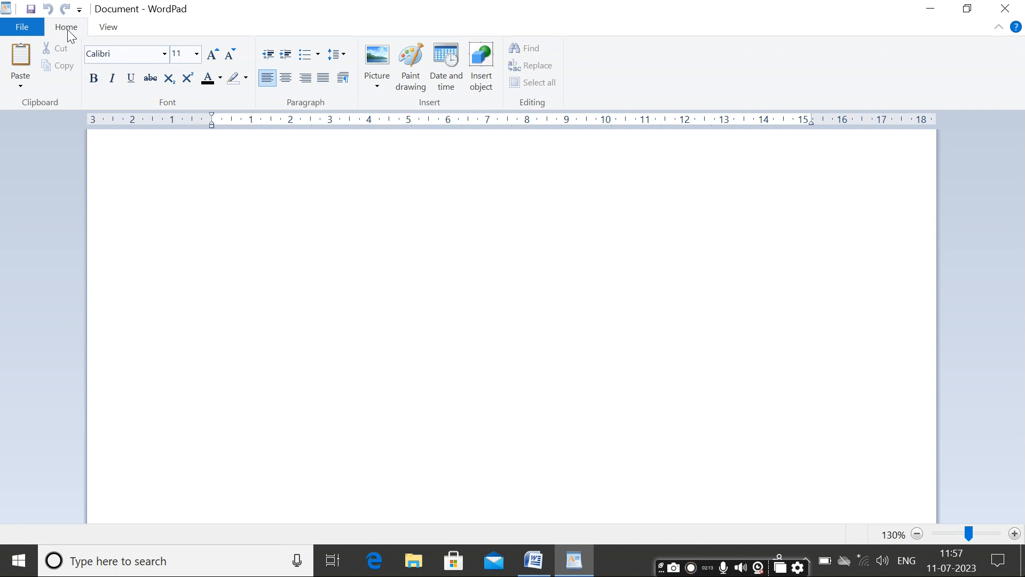
Browse the File and View menus, then return to the Home formatting options
{"action": "left_click", "coordinate": [13, 31]}
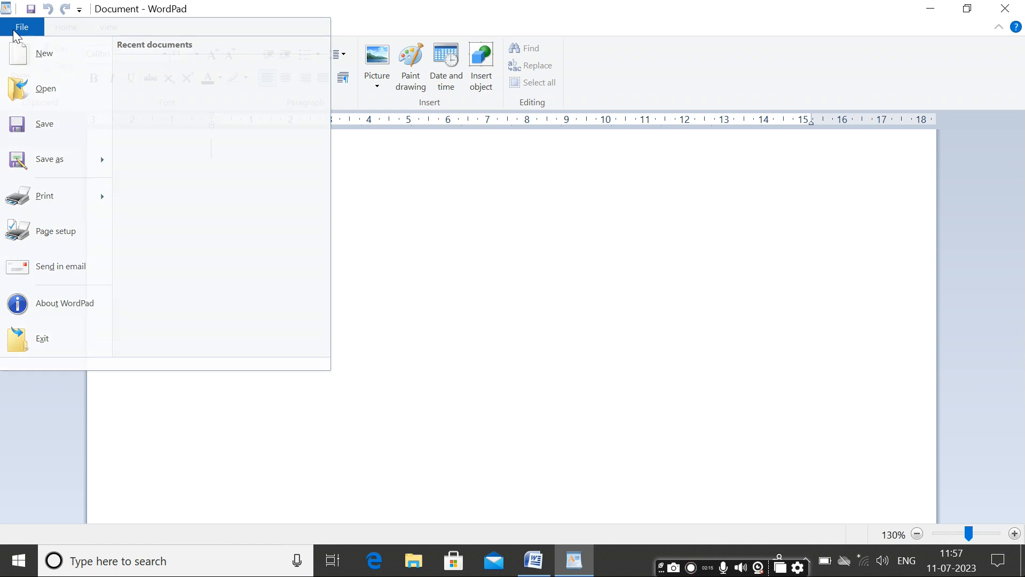
{"action": "left_click", "coordinate": [68, 28]}
{"action": "left_click", "coordinate": [105, 31]}
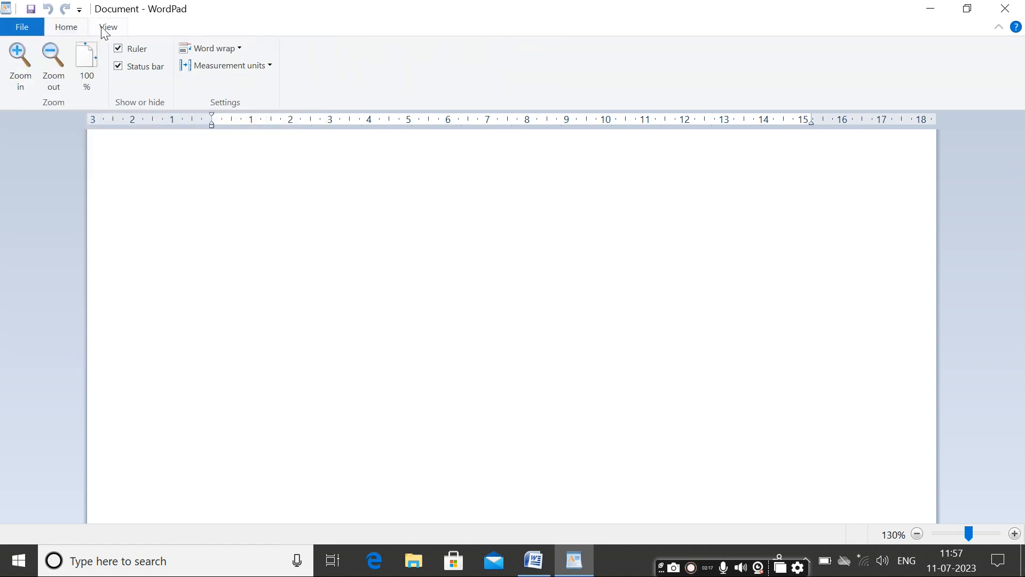
{"action": "left_click", "coordinate": [65, 29]}
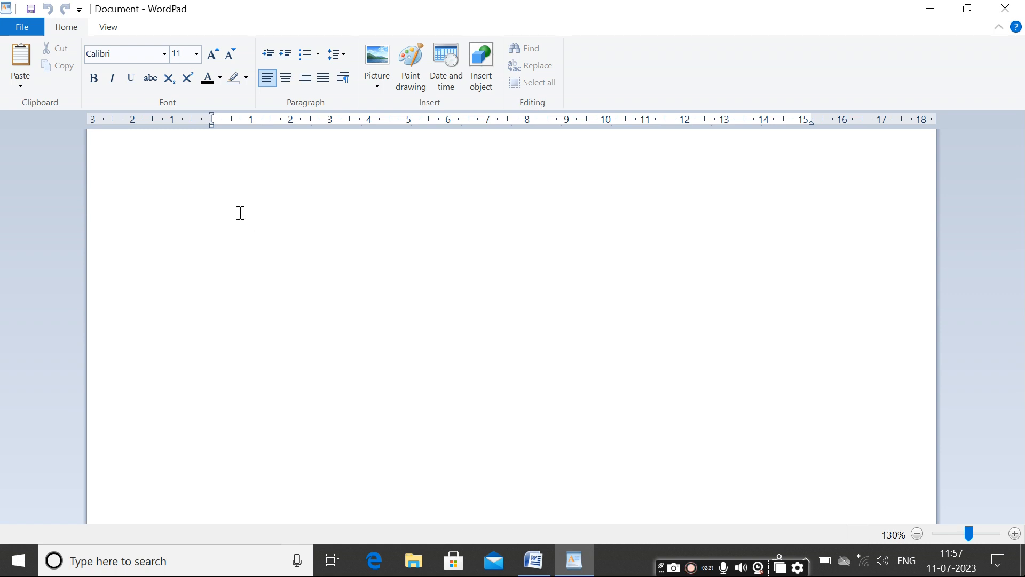
Set new text to bold Calibri at font size 26
{"action": "left_click", "coordinate": [197, 57]}
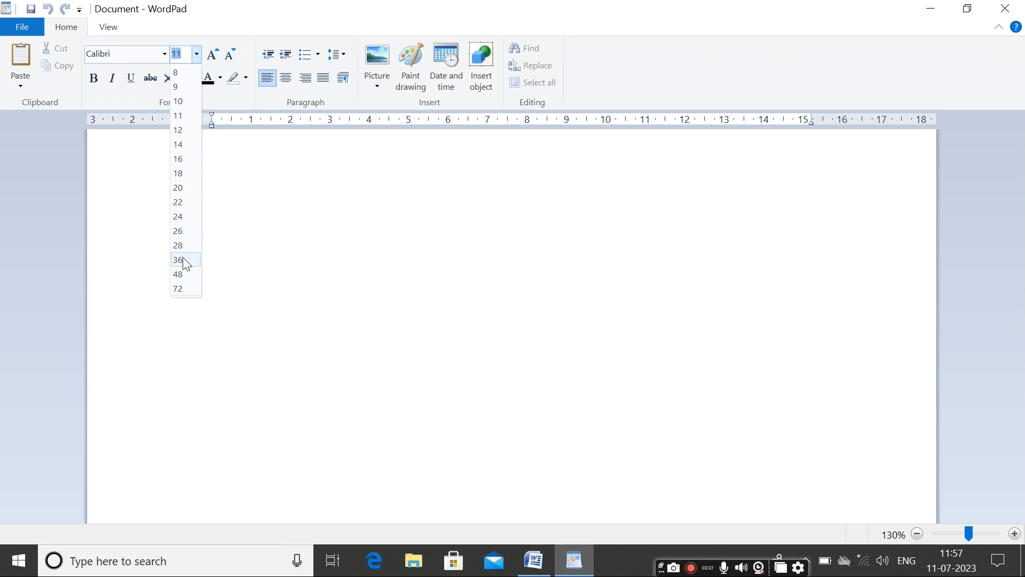
{"action": "left_click", "coordinate": [185, 233]}
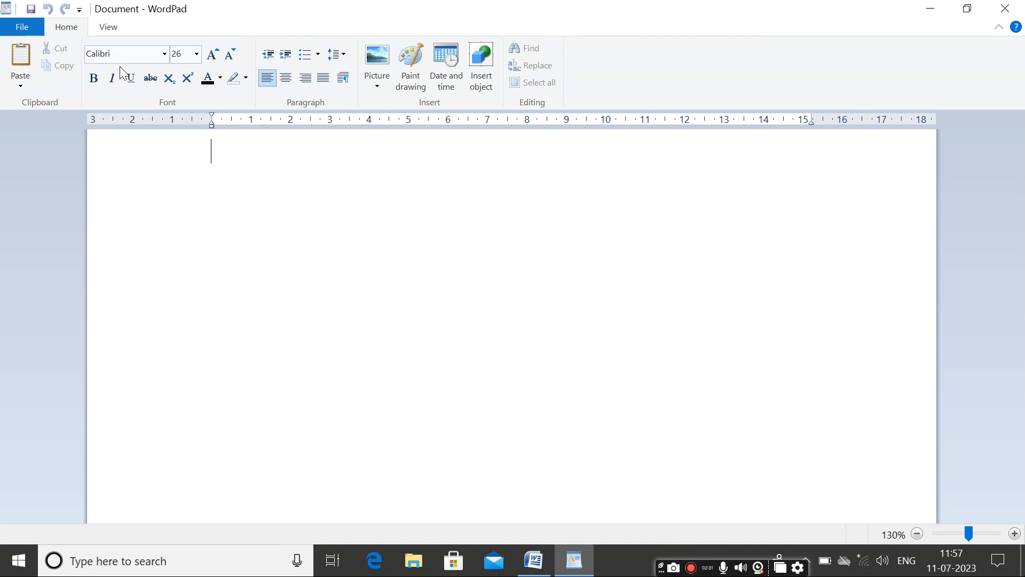
{"action": "left_click", "coordinate": [164, 54]}
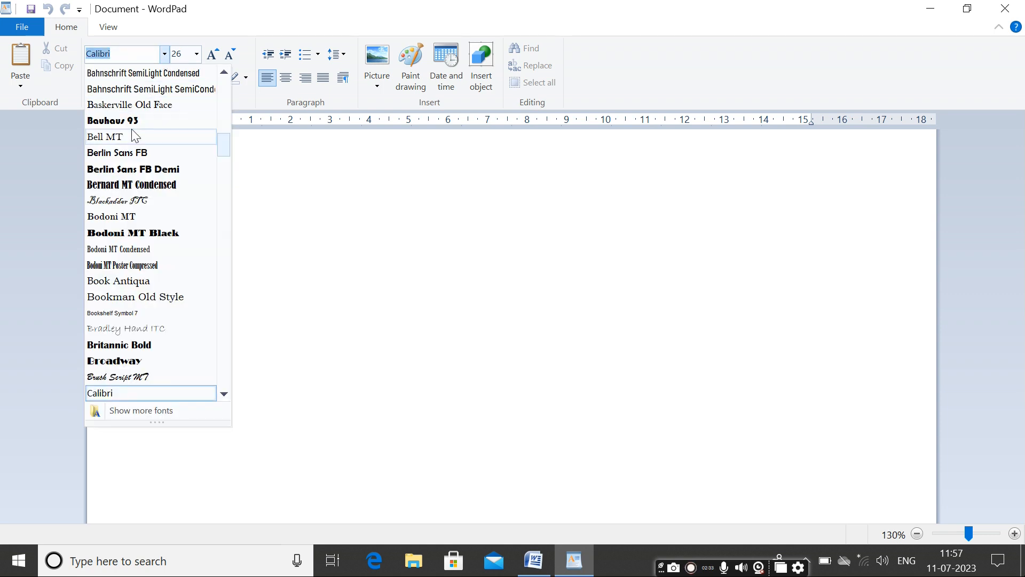
{"action": "left_click", "coordinate": [124, 57]}
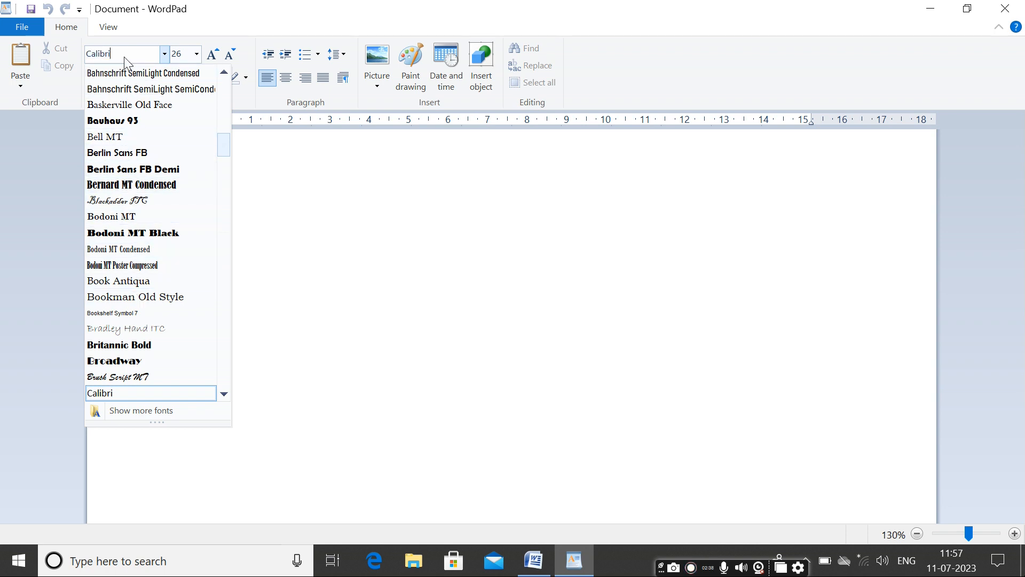
{"action": "left_click", "coordinate": [293, 176]}
{"action": "left_click", "coordinate": [93, 78]}
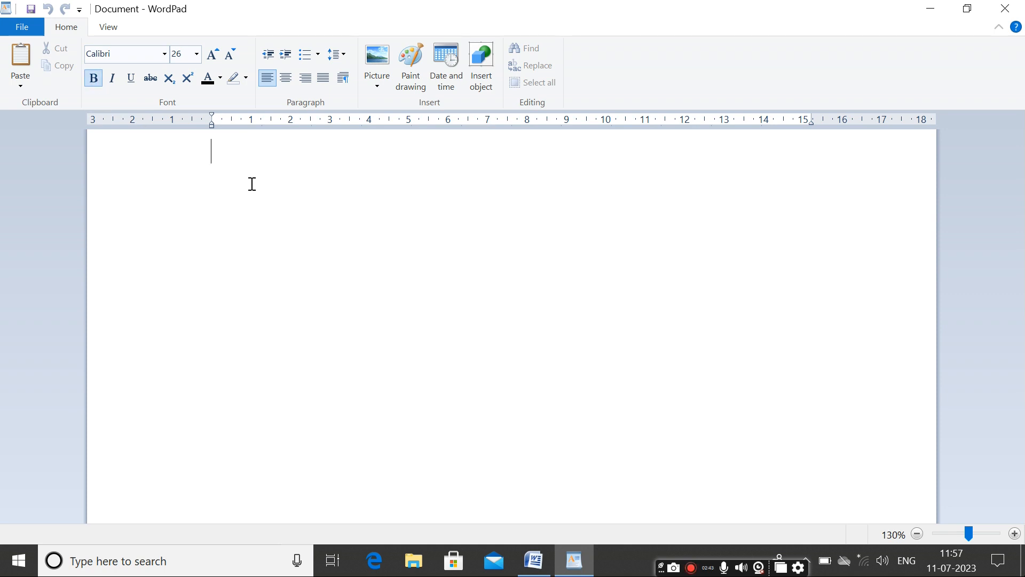
Type three lines: the author's name, 'maths & computer sir', and 'king_classroom is online computer and maths classes'
{"action": "type", "text": "dantuluri sat"}
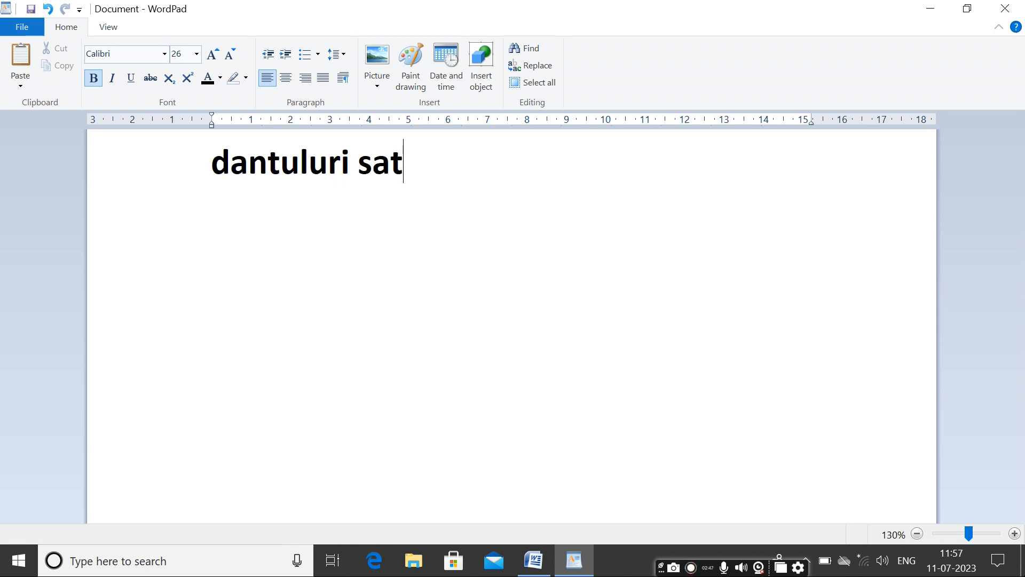
{"action": "type", "text": "yanarayana raju"}
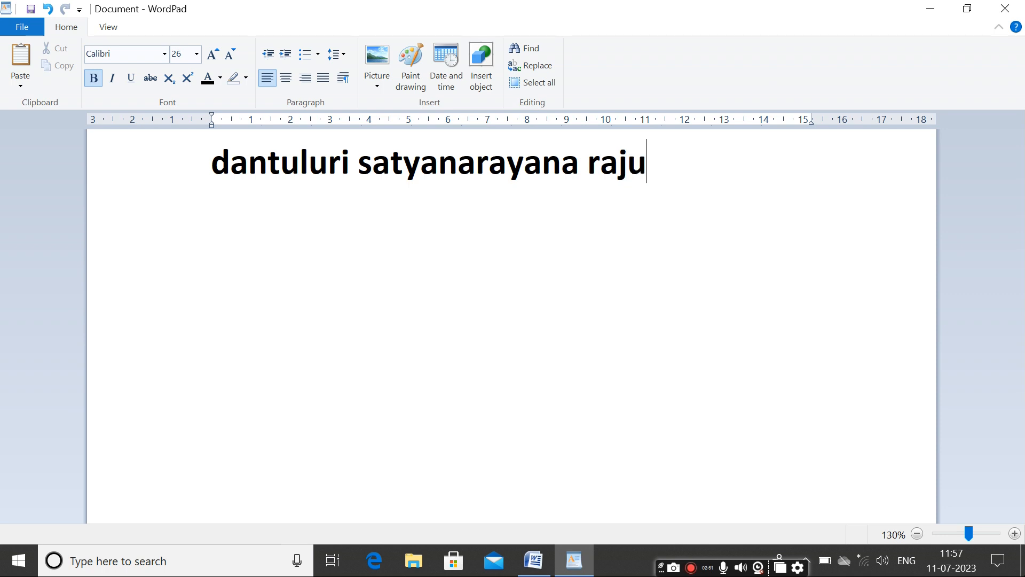
{"action": "key", "text": "Return"}
{"action": "type", "text": "maths "}
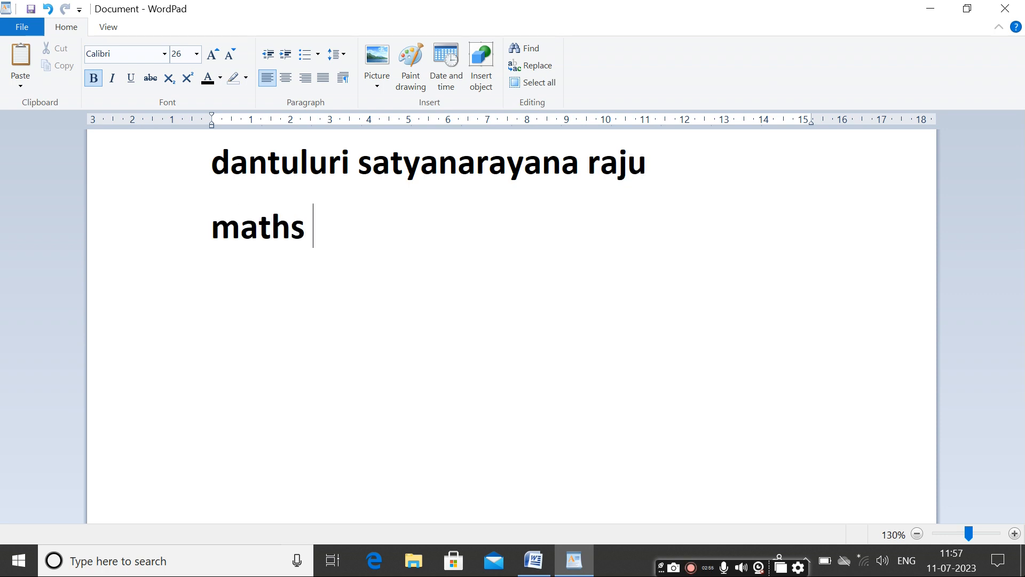
{"action": "type", "text": "& "}
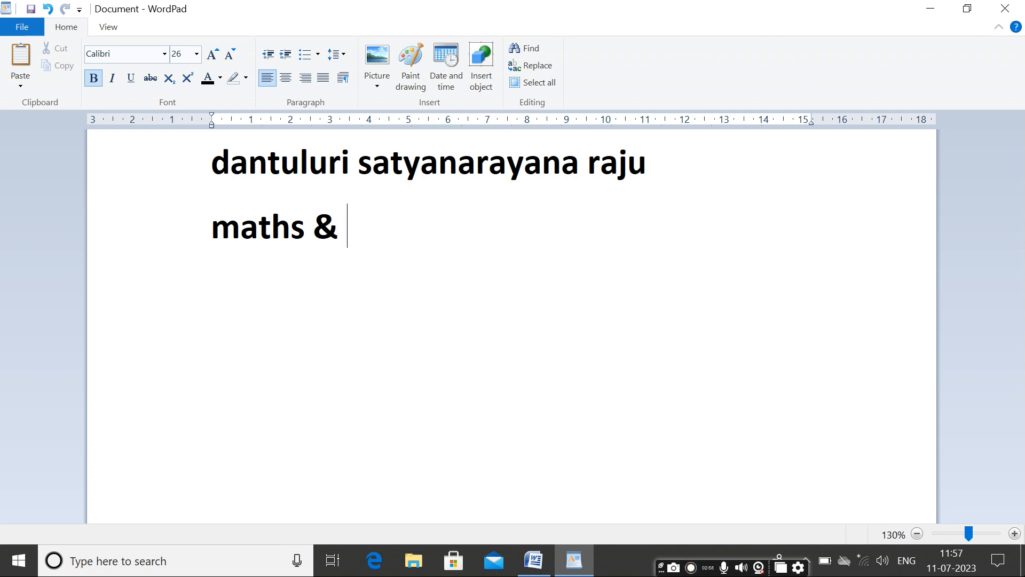
{"action": "type", "text": "computer sir"}
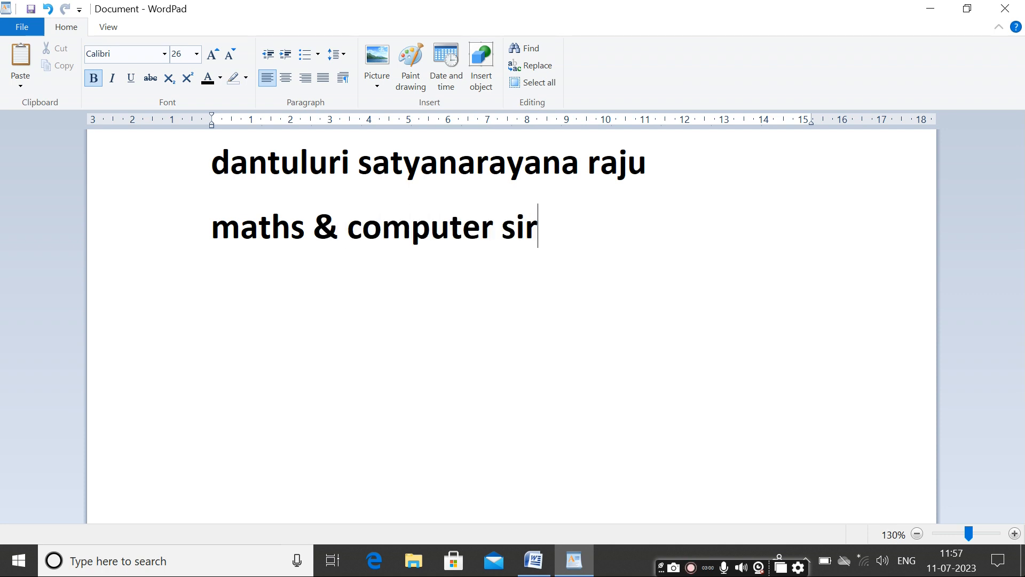
{"action": "key", "text": "Return"}
{"action": "type", "text": "k"}
{"action": "type", "text": "ing_cl"}
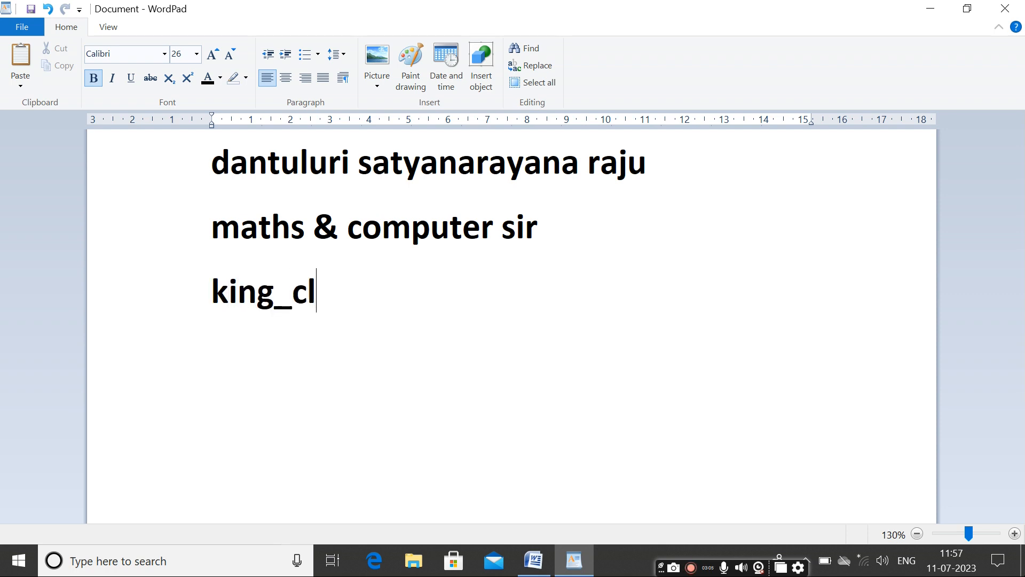
{"action": "type", "text": "assroo"}
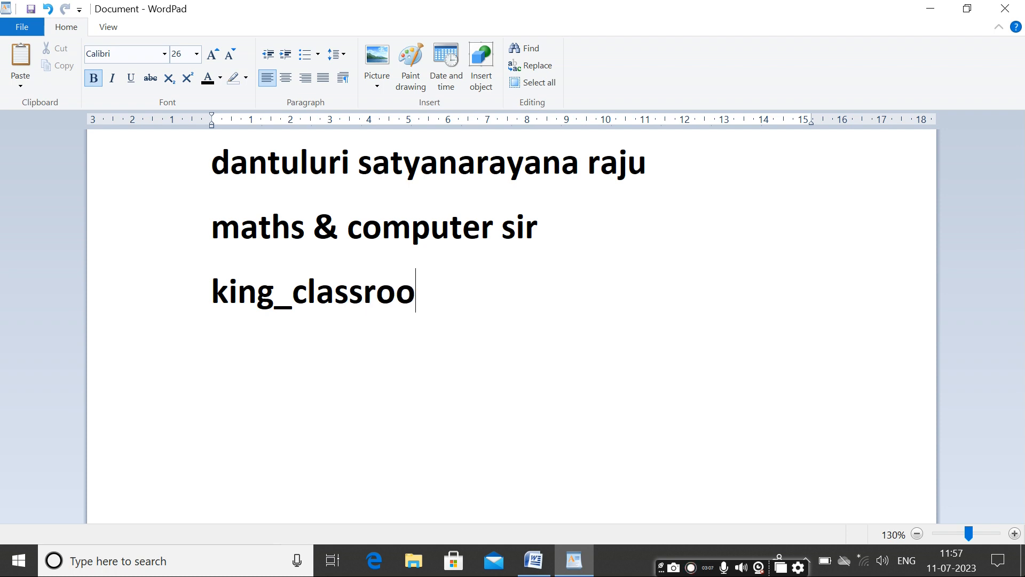
{"action": "type", "text": "m is on"}
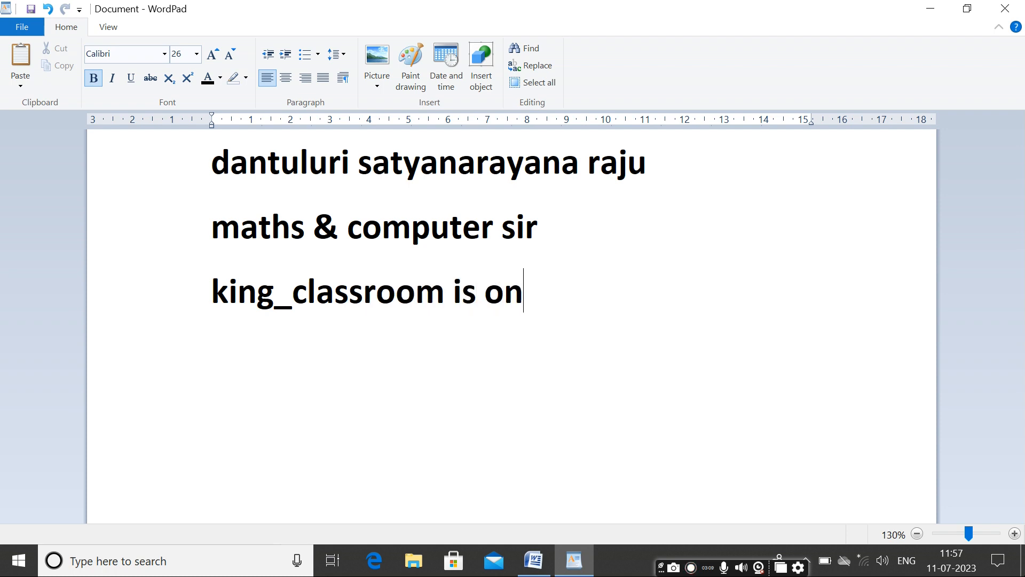
{"action": "type", "text": "line computer "}
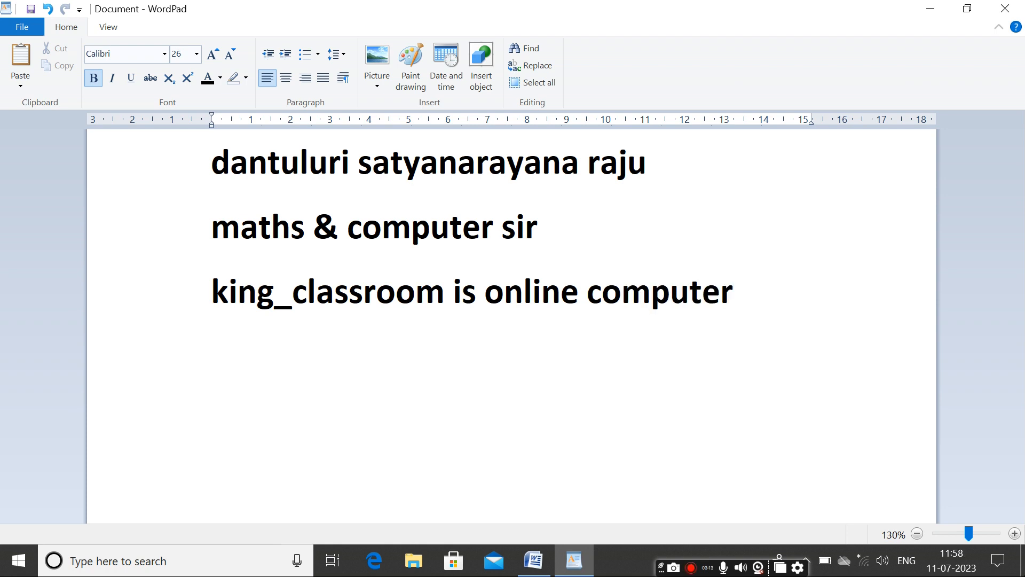
{"action": "type", "text": "and m"}
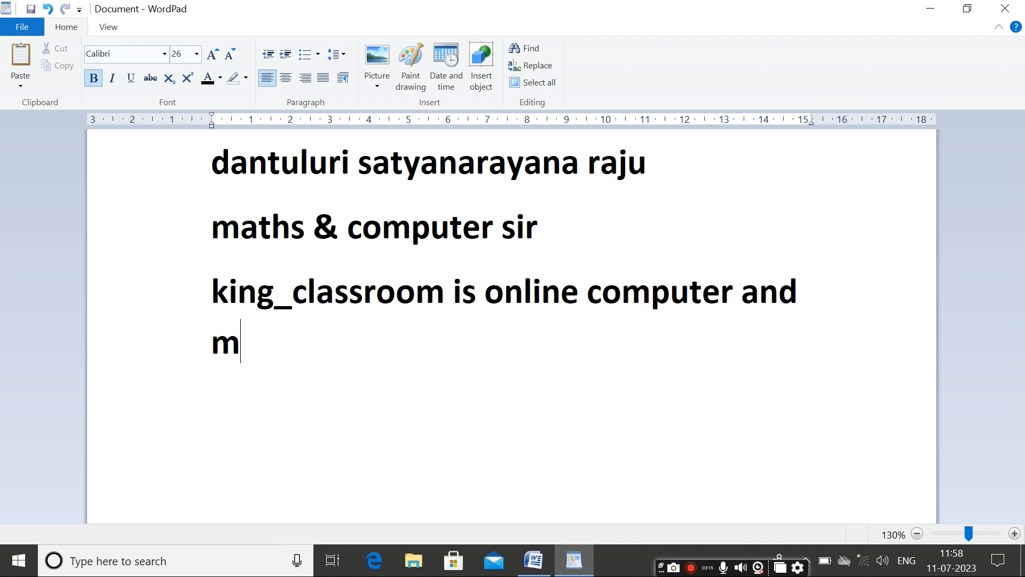
{"action": "type", "text": "aths cal"}
{"action": "key", "text": "BackSpace"}
{"action": "key", "text": "BackSpace"}
{"action": "type", "text": "lasses"}
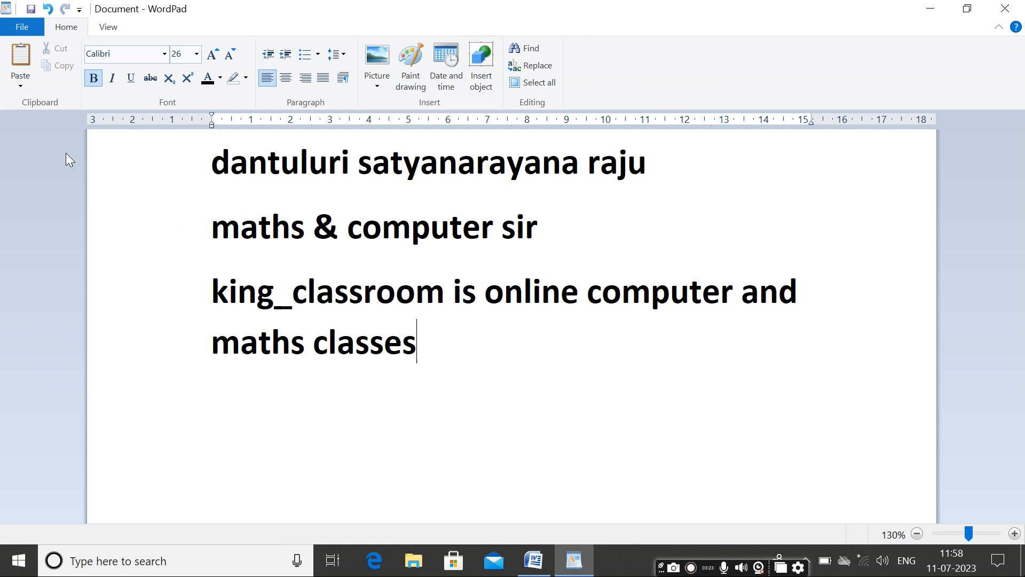
Save the document as 'dsnraju' in Rich Text Format in the Documents folder
{"action": "left_click", "coordinate": [16, 33]}
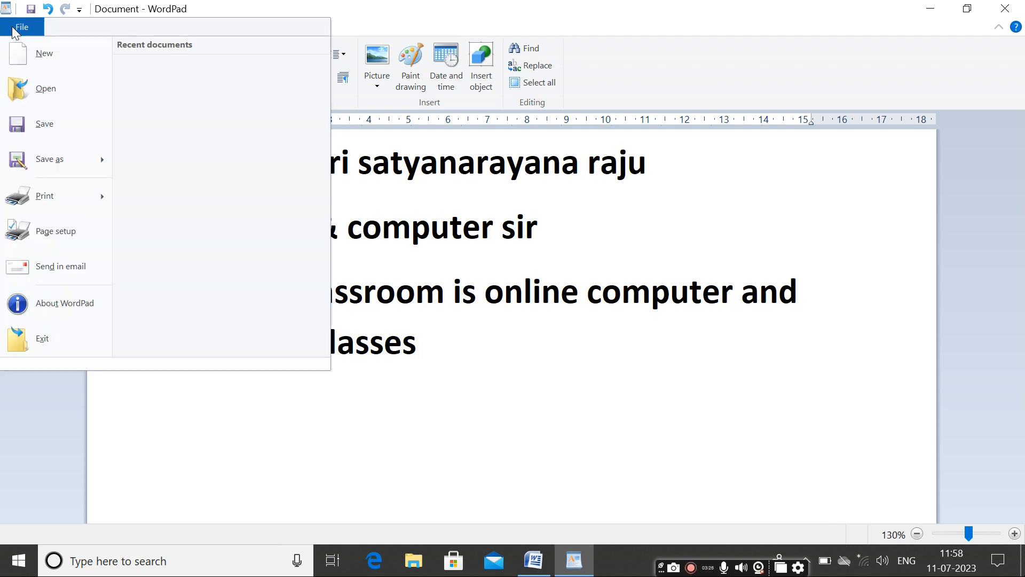
{"action": "left_click", "coordinate": [51, 130]}
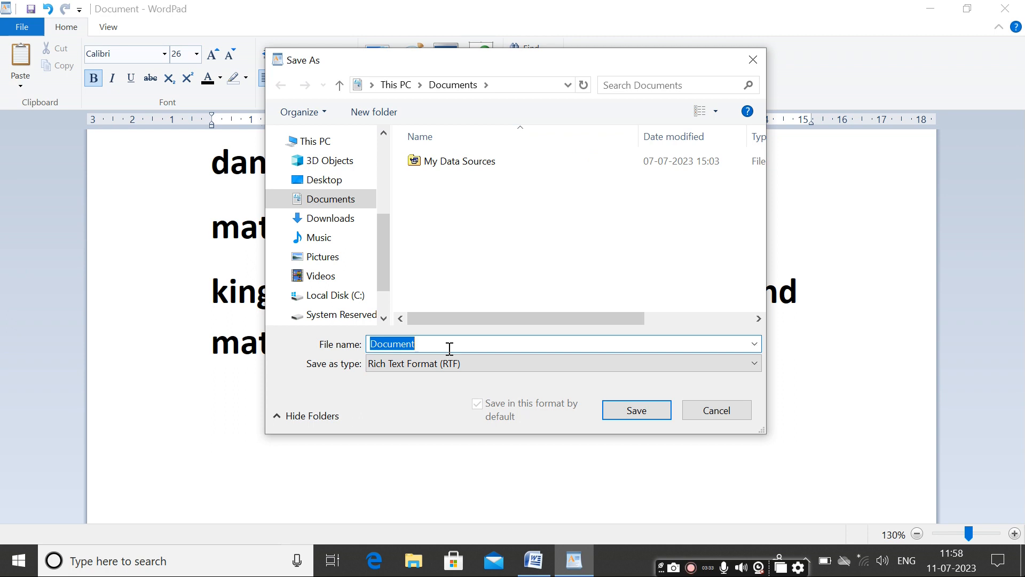
{"action": "type", "text": "d"}
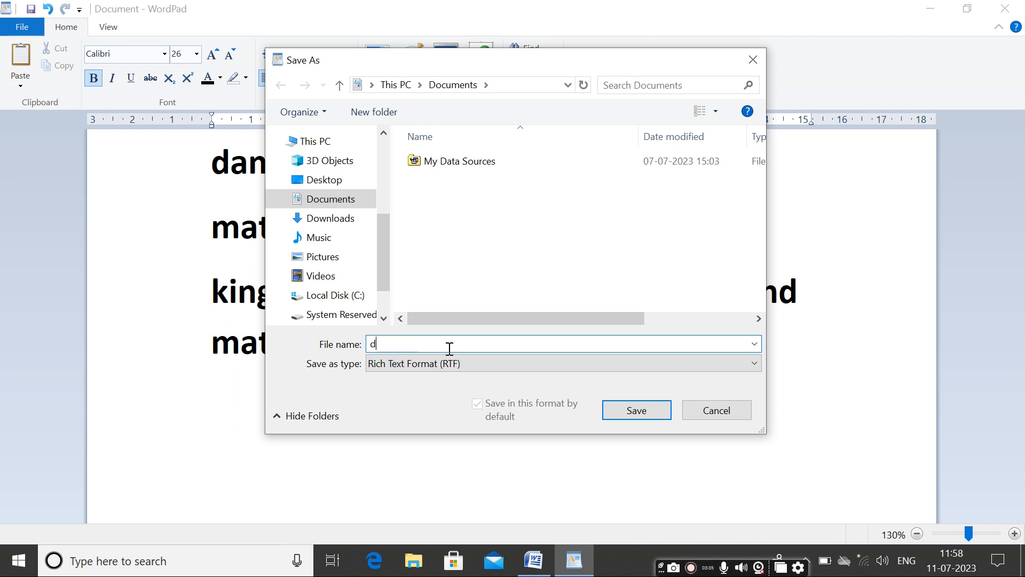
{"action": "type", "text": "snraju"}
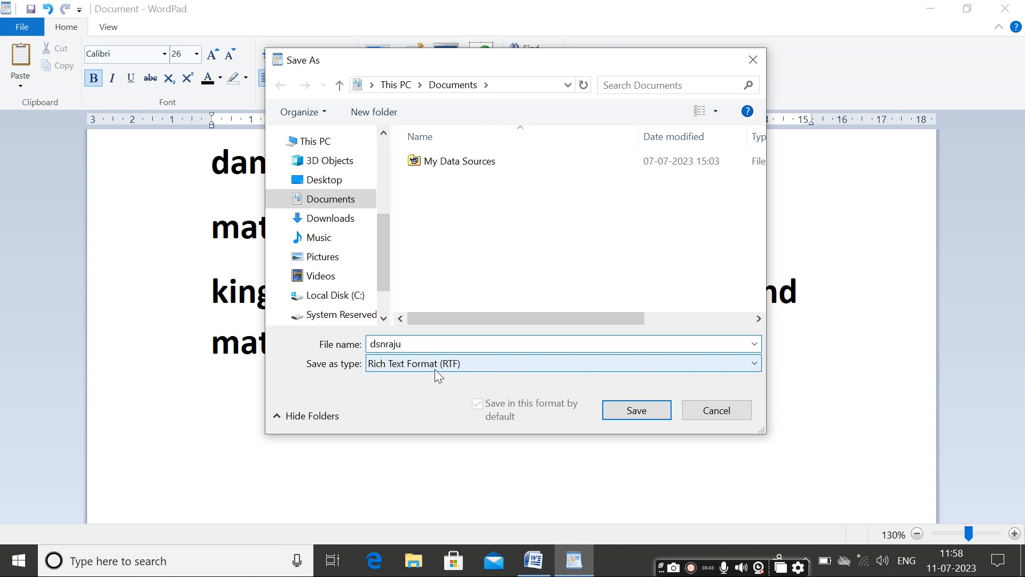
{"action": "left_click", "coordinate": [636, 410]}
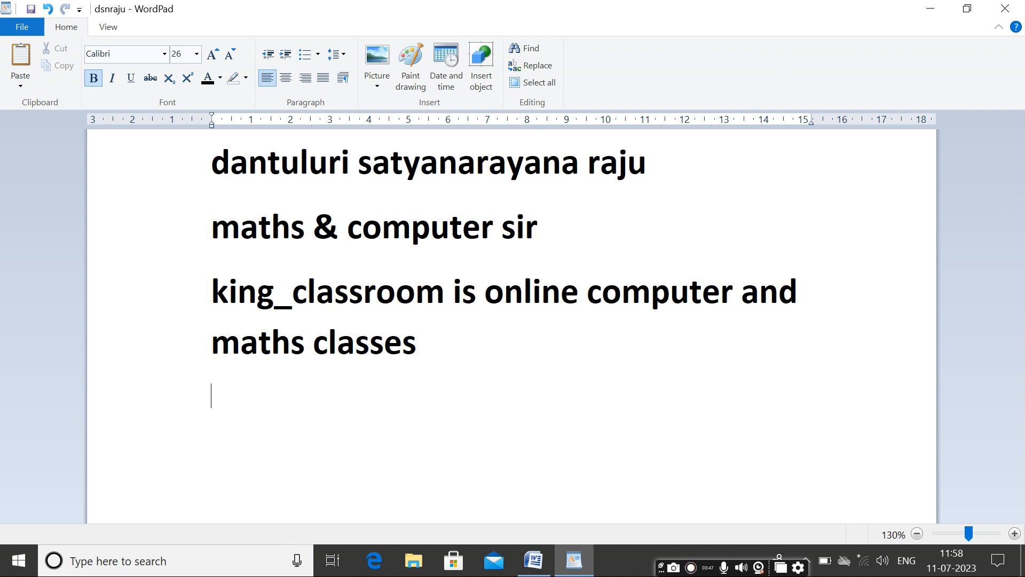
Add the line 'Wordpad extension name is "RTF"'
{"action": "type", "text": "Word"}
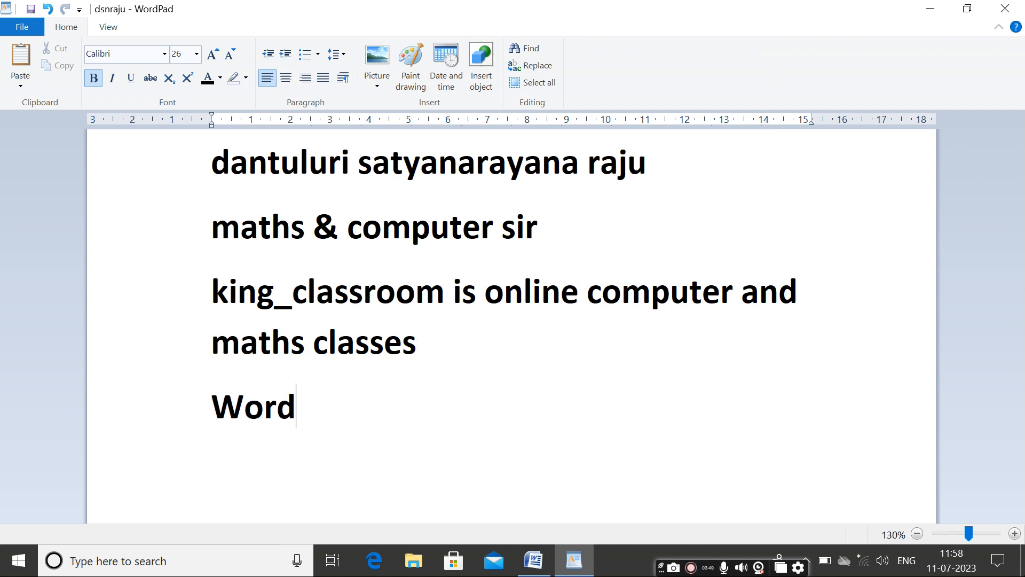
{"action": "type", "text": "pad ex"}
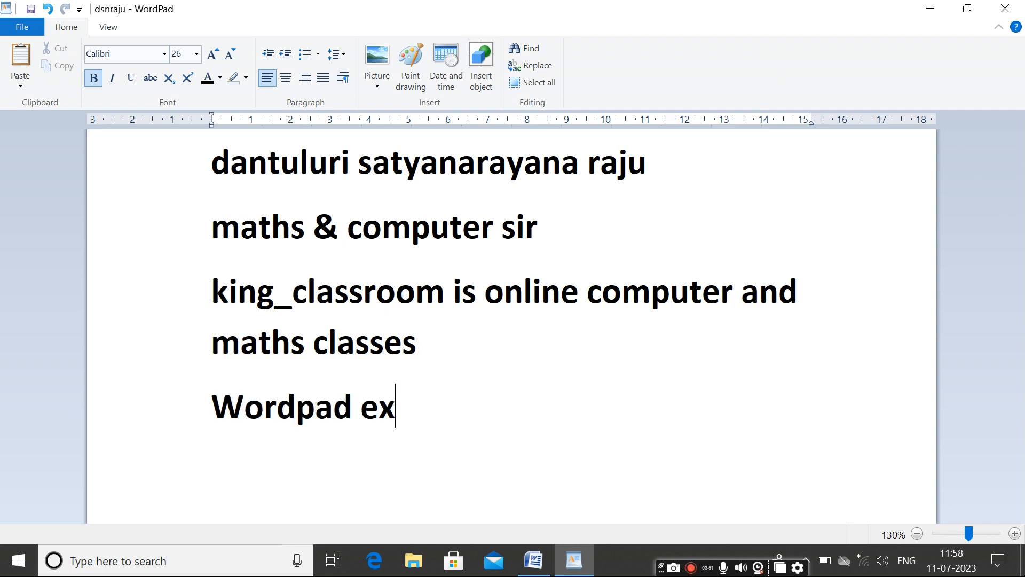
{"action": "type", "text": "tensi"}
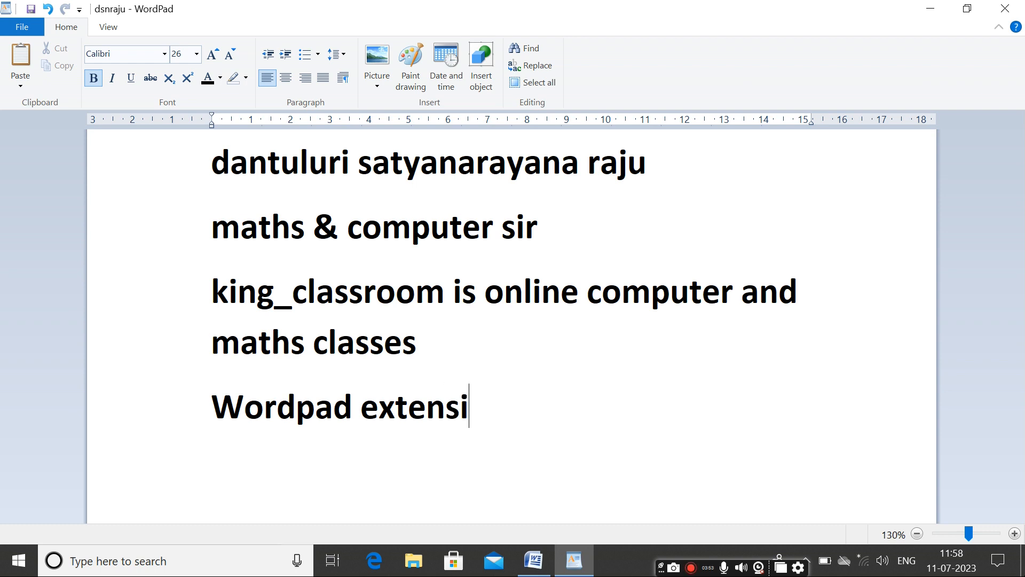
{"action": "type", "text": "on name"}
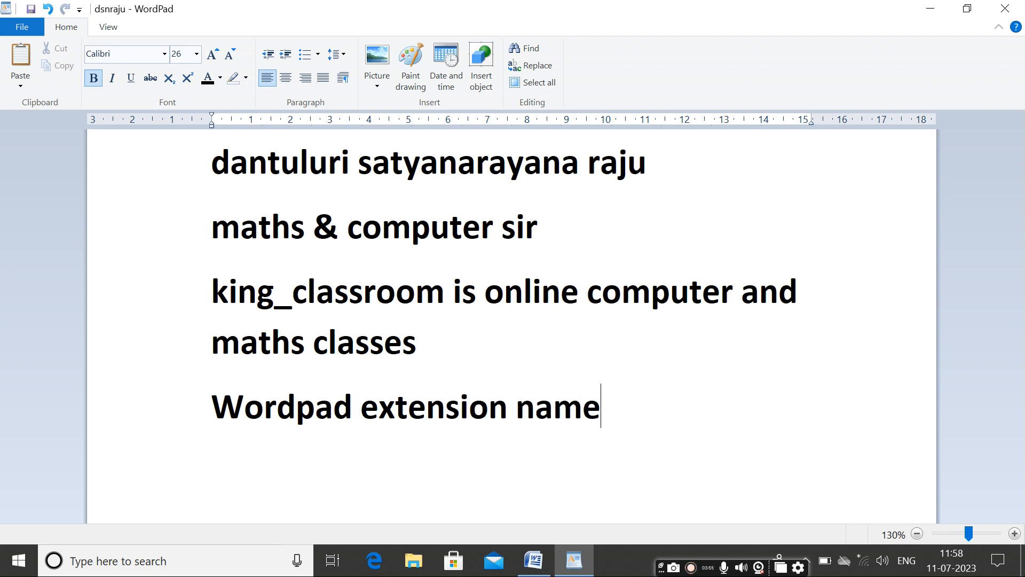
{"action": "type", "text": " is \"\""}
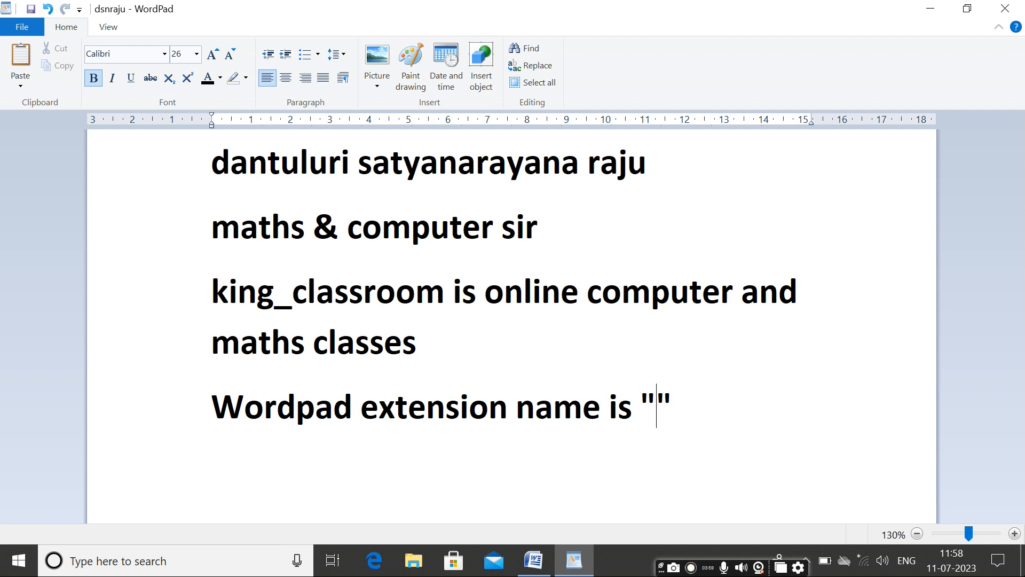
{"action": "type", "text": "r"}
{"action": "key", "text": "BackSpace"}
{"action": "type", "text": "RTF"}
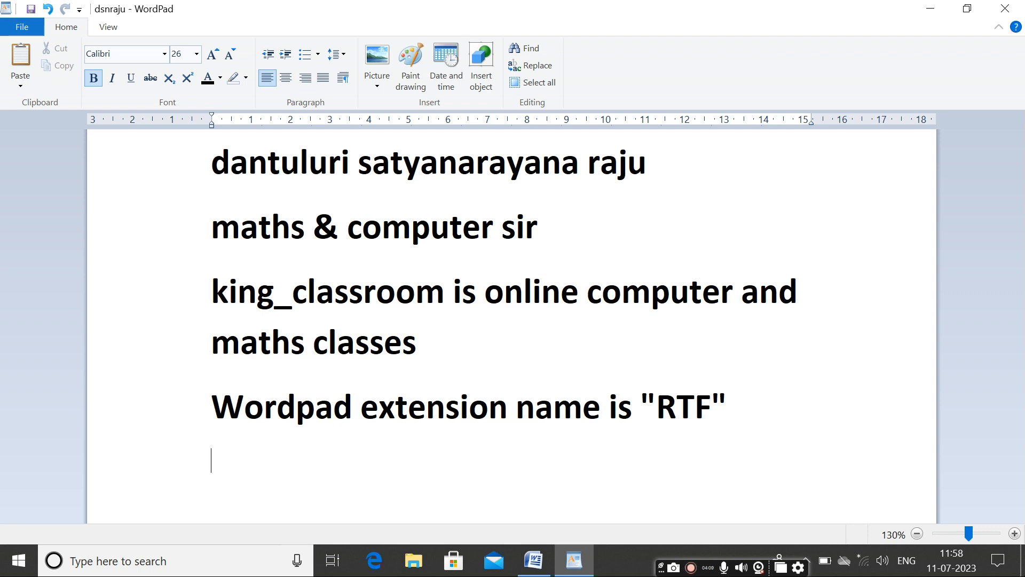
Add a 'dsnraju.rtf' line and restore the WordPad window to a smaller size
{"action": "type", "text": "dsnraju"}
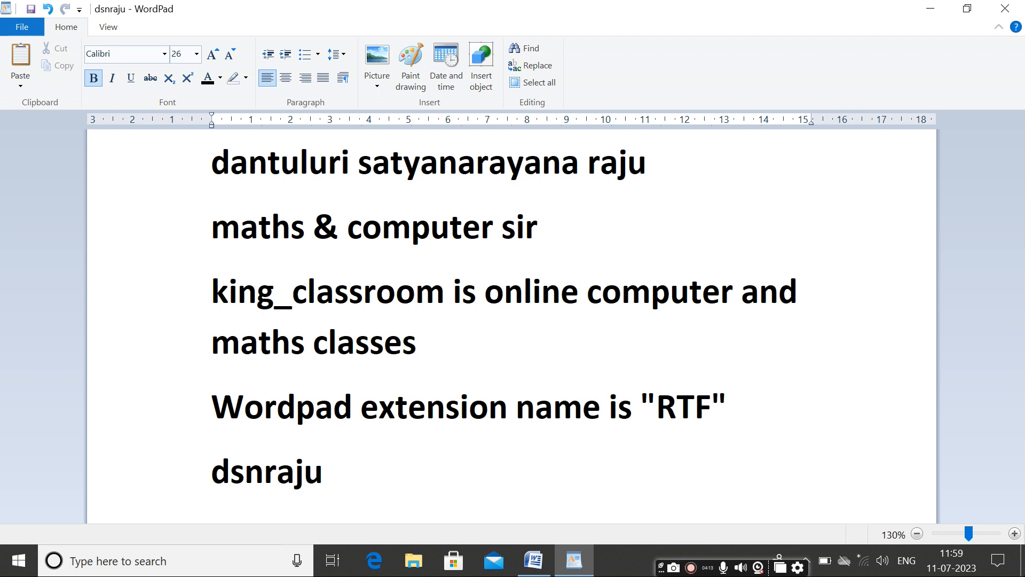
{"action": "type", "text": ".rtf"}
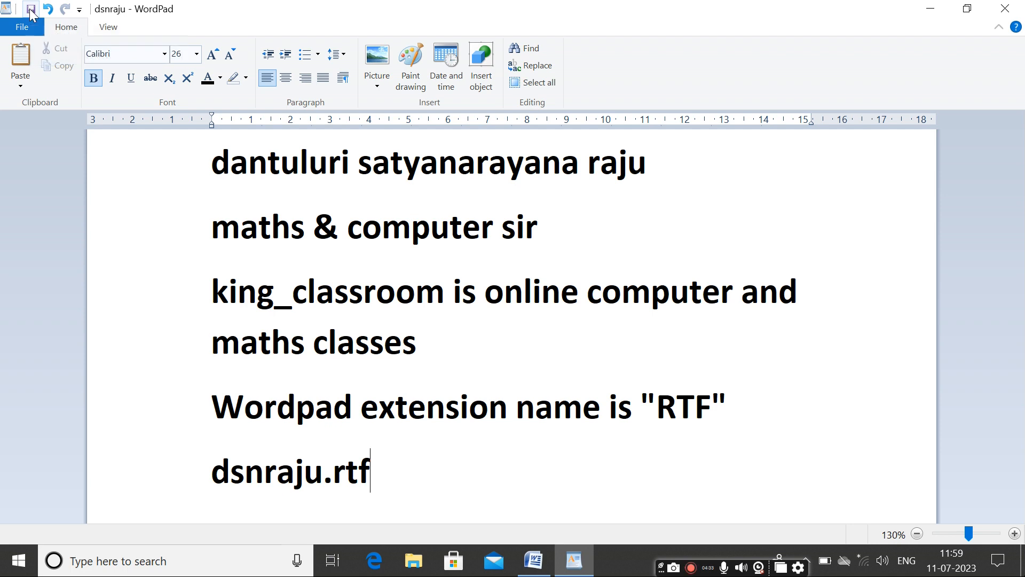
{"action": "double_click", "coordinate": [105, 15]}
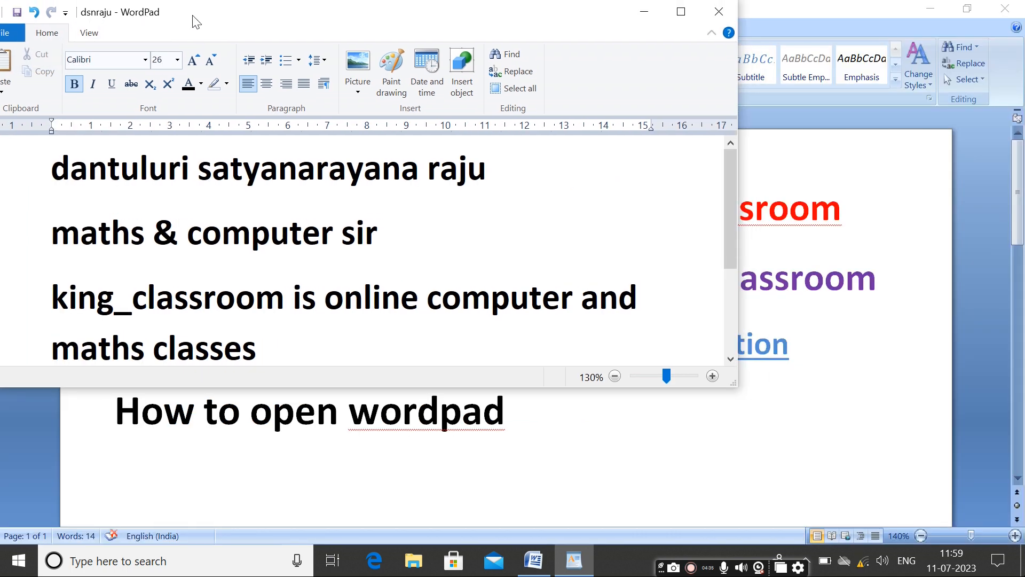
Maximize the window and move 'classes' from the maths line to after 'dsnraju.rtf'
{"action": "left_click", "coordinate": [675, 13]}
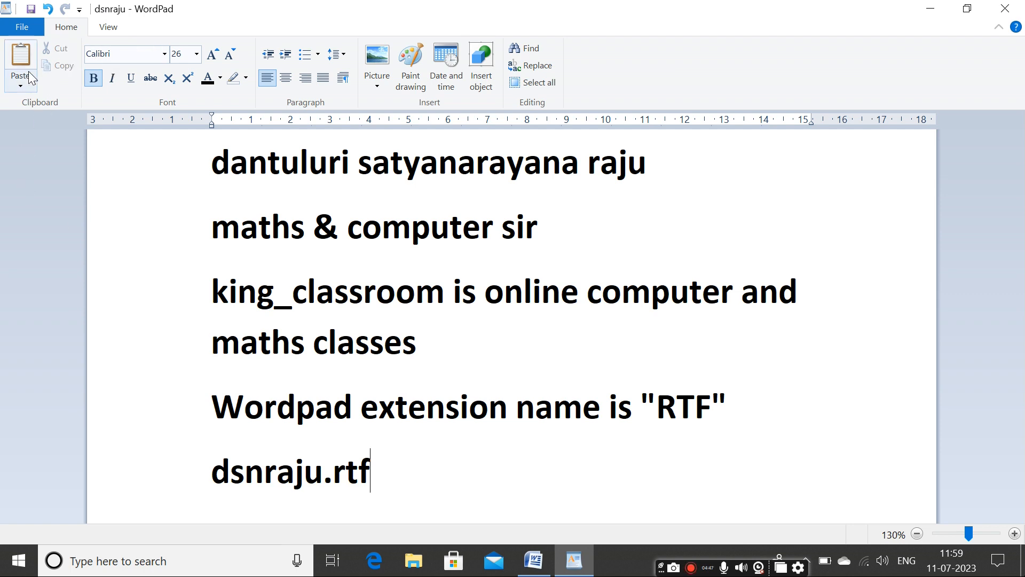
{"action": "left_click_drag", "start_coordinate": [423, 343], "coordinate": [358, 344]}
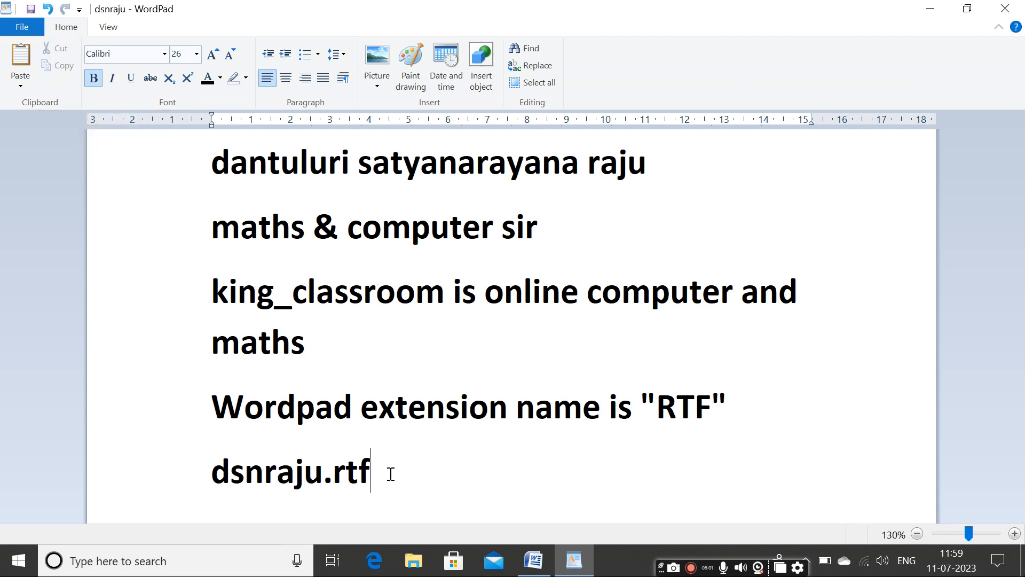
{"action": "type", "text": "classes"}
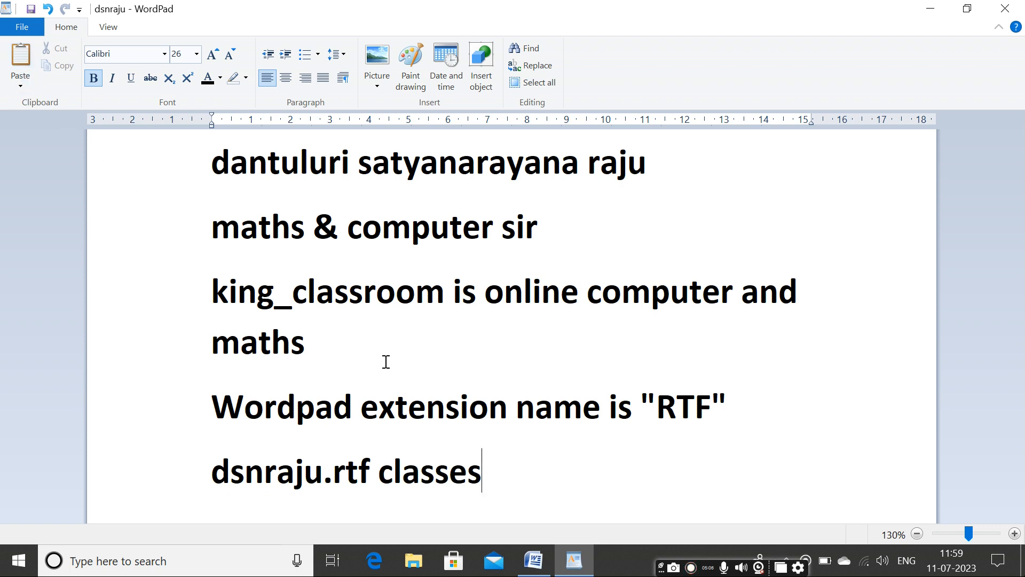
{"action": "left_click_drag", "start_coordinate": [444, 292], "coordinate": [237, 289]}
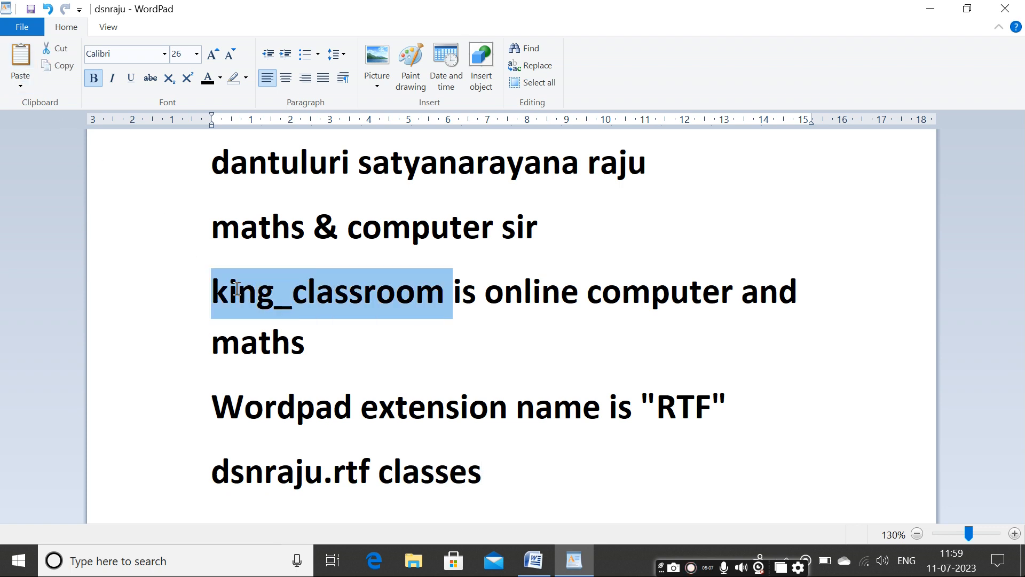
Copy 'king_classroom' and paste four copies after the 'Wordpad extension name is "RTF"' text
{"action": "left_click", "coordinate": [58, 68]}
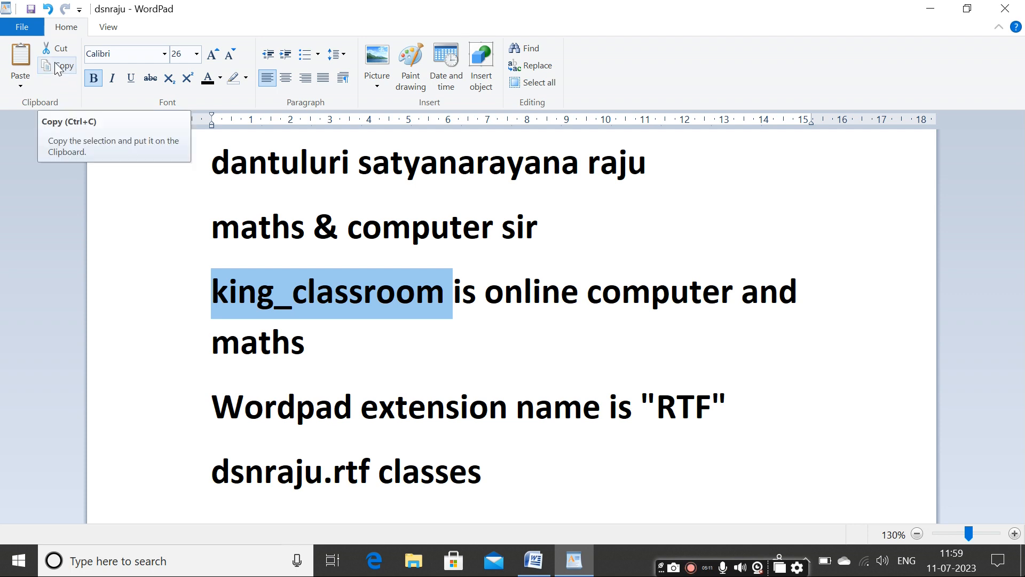
{"action": "left_click", "coordinate": [58, 68]}
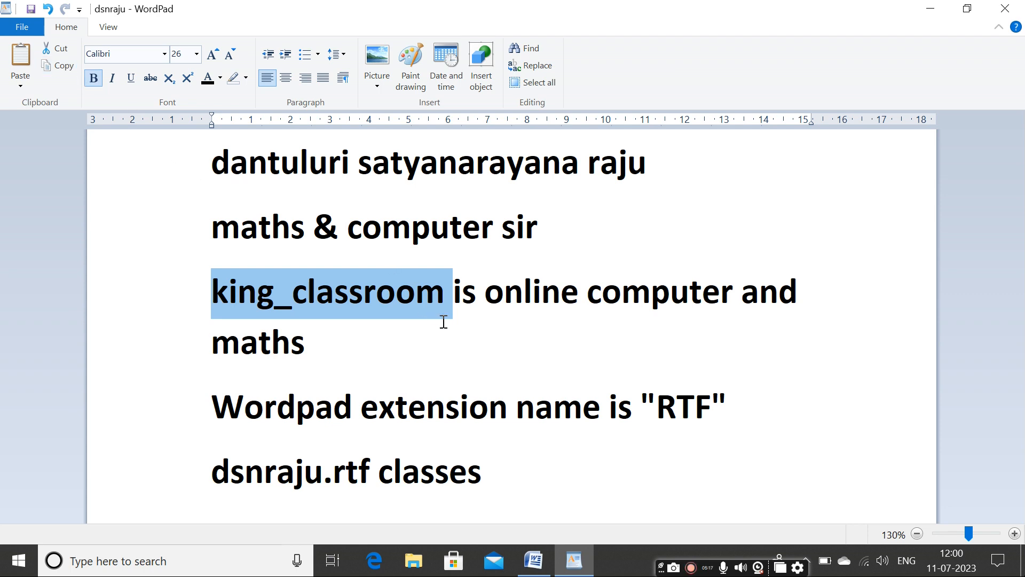
{"action": "left_click", "coordinate": [415, 330]}
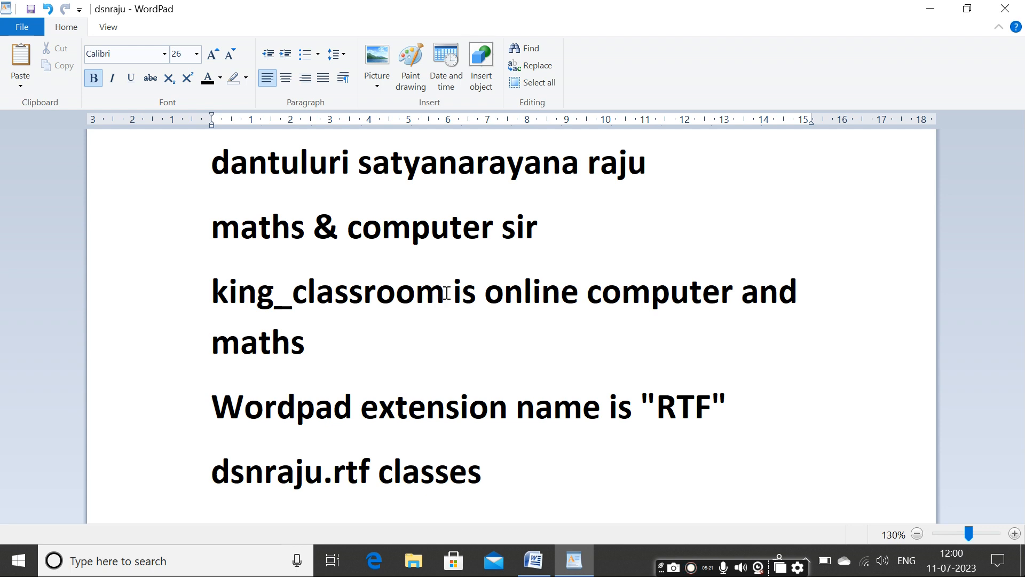
{"action": "left_click", "coordinate": [759, 389]}
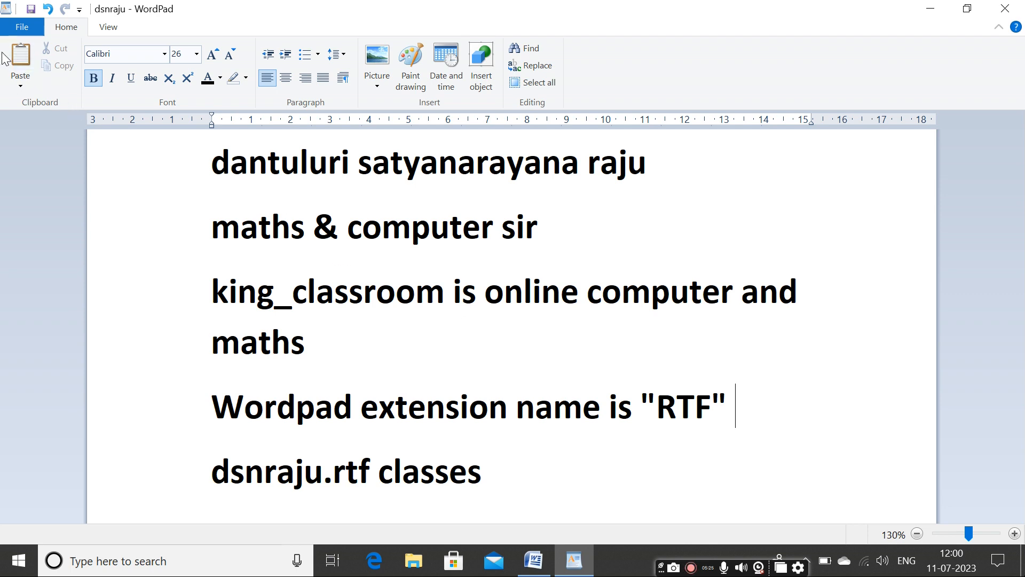
{"action": "left_click", "coordinate": [20, 60]}
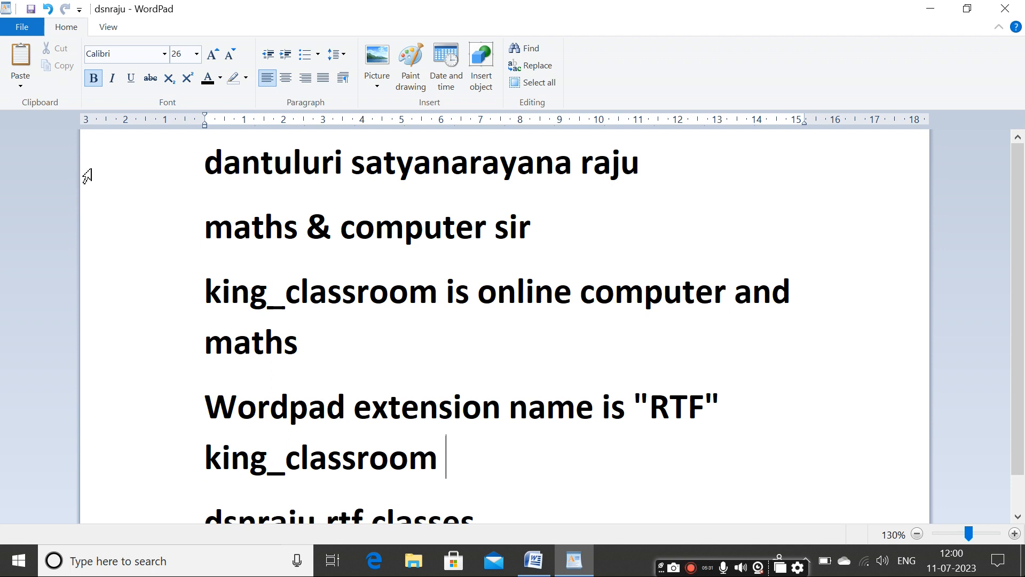
{"action": "left_click", "coordinate": [13, 70]}
{"action": "left_click", "coordinate": [13, 69]}
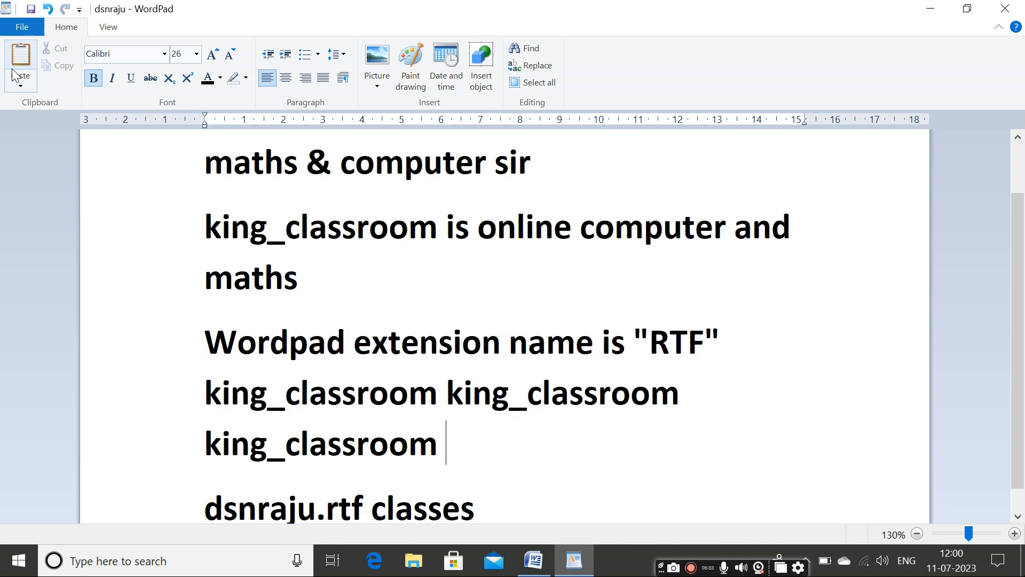
{"action": "left_click", "coordinate": [14, 69]}
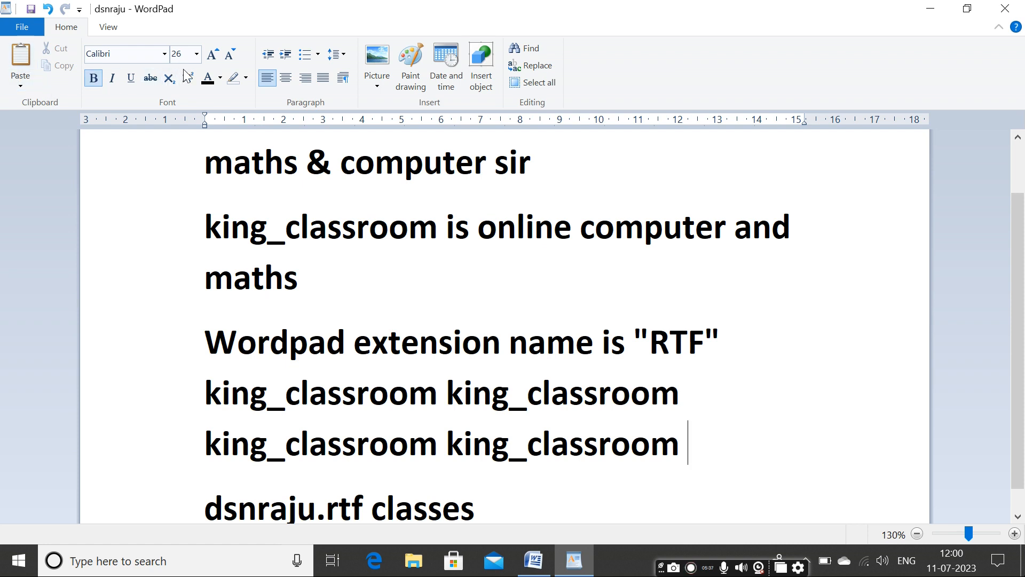
{"action": "left_click_drag", "start_coordinate": [711, 447], "coordinate": [190, 390]}
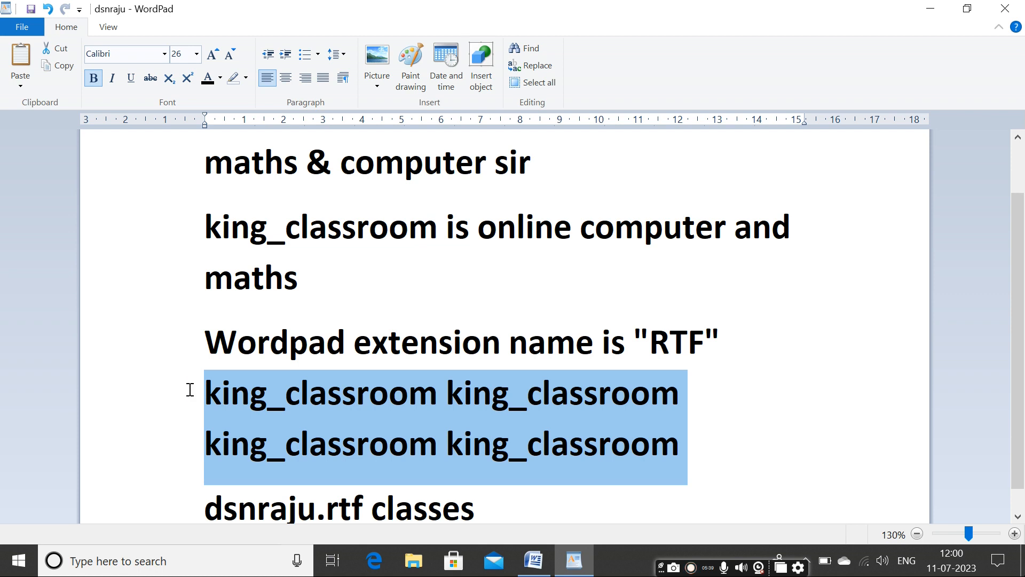
Make the four king_classroom copies 36 pt and red
{"action": "left_click", "coordinate": [197, 53]}
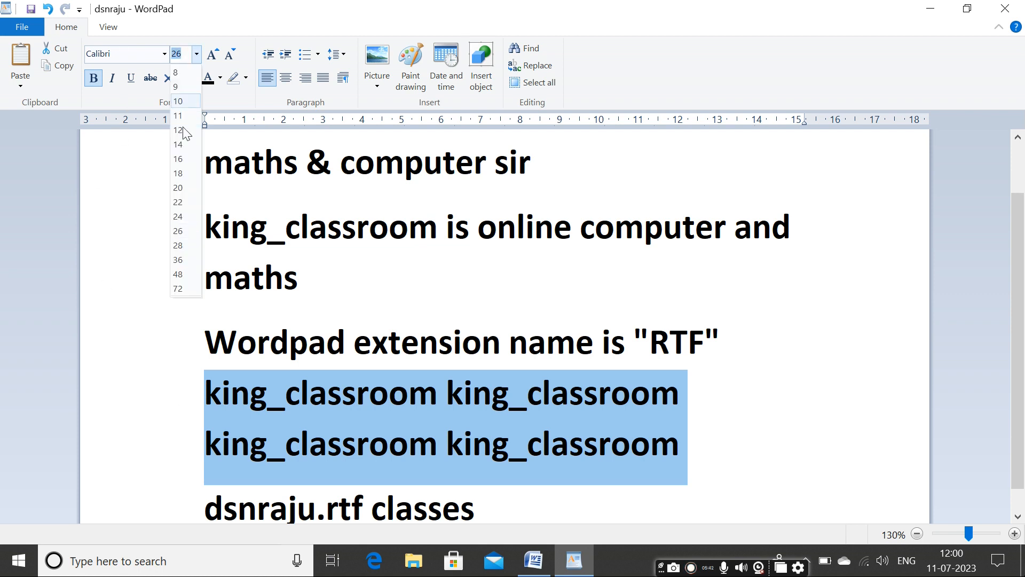
{"action": "left_click", "coordinate": [180, 262]}
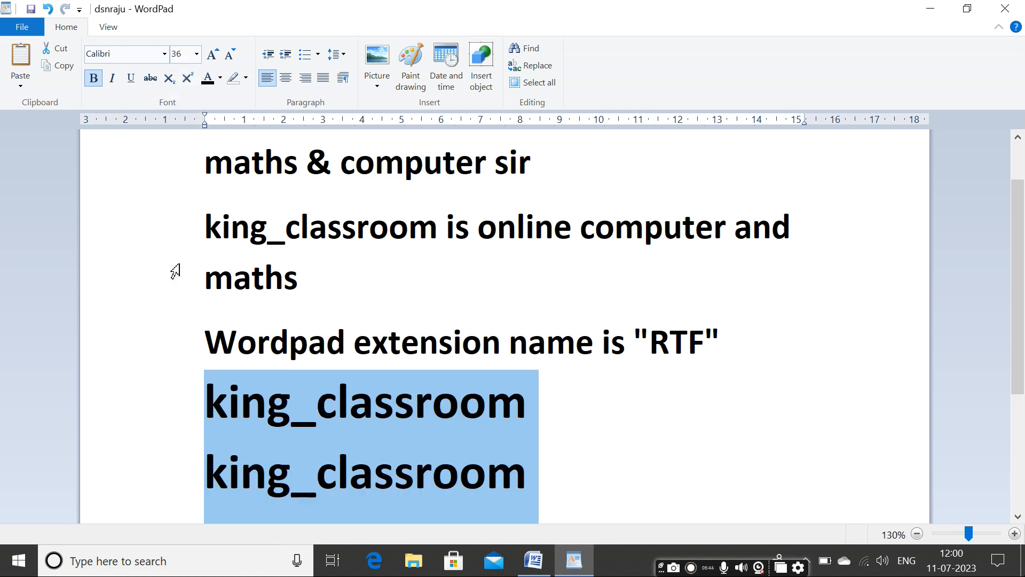
{"action": "left_click", "coordinate": [220, 78]}
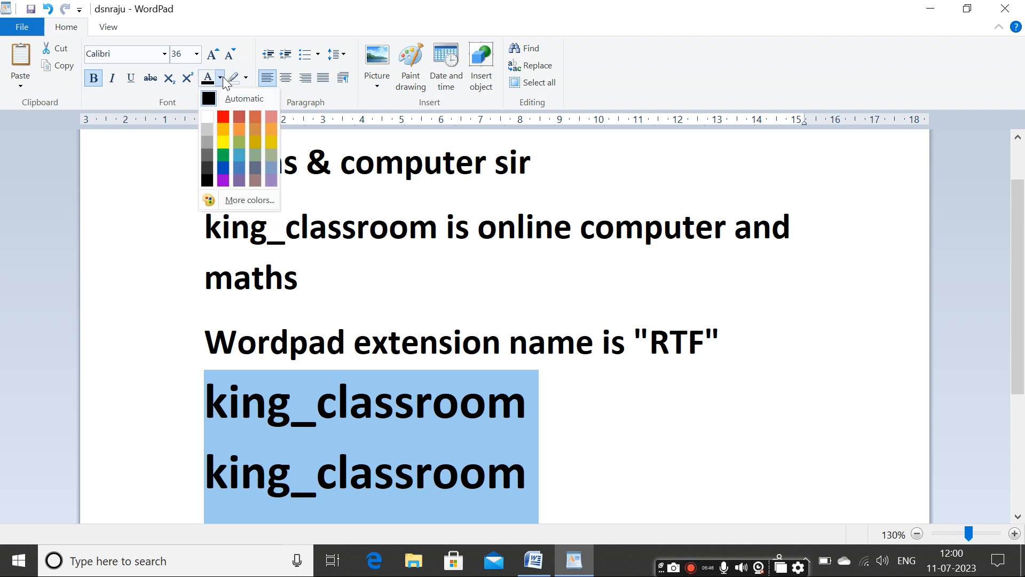
{"action": "left_click", "coordinate": [223, 121]}
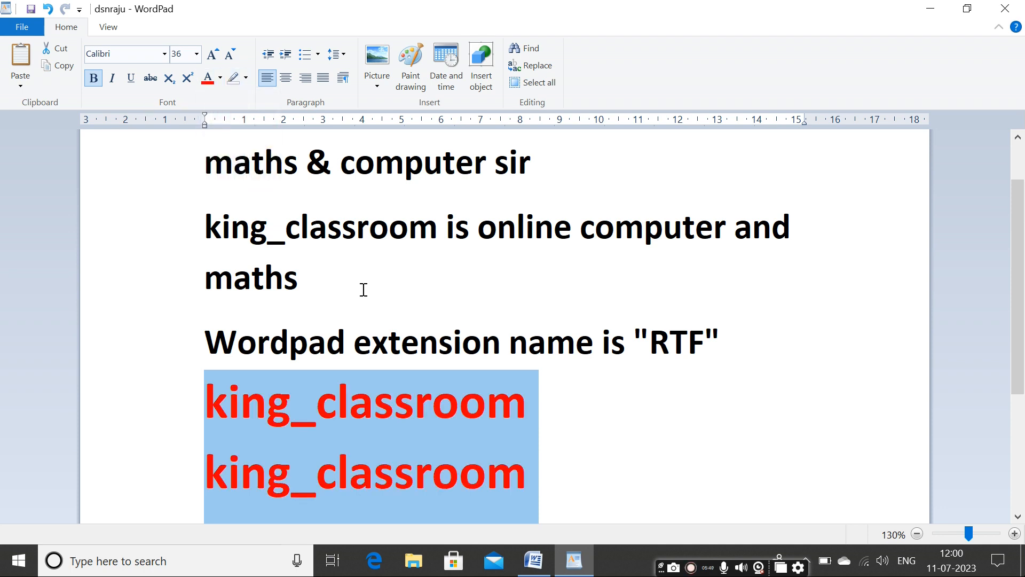
{"action": "scroll", "coordinate": [364, 290], "scroll_direction": "down", "scroll_amount": 3}
{"action": "left_click", "coordinate": [541, 314]}
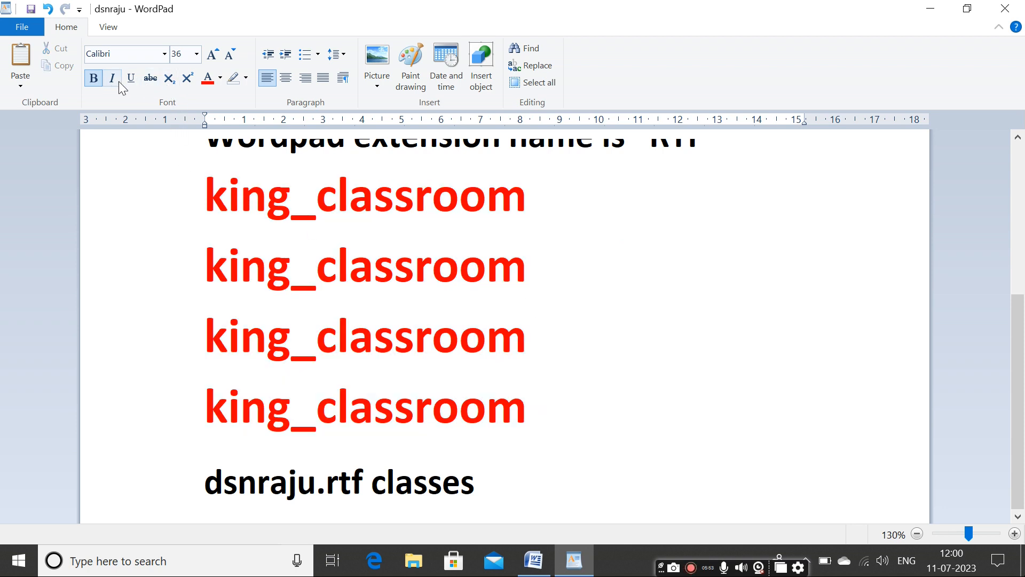
{"action": "left_click_drag", "start_coordinate": [530, 198], "coordinate": [255, 195]}
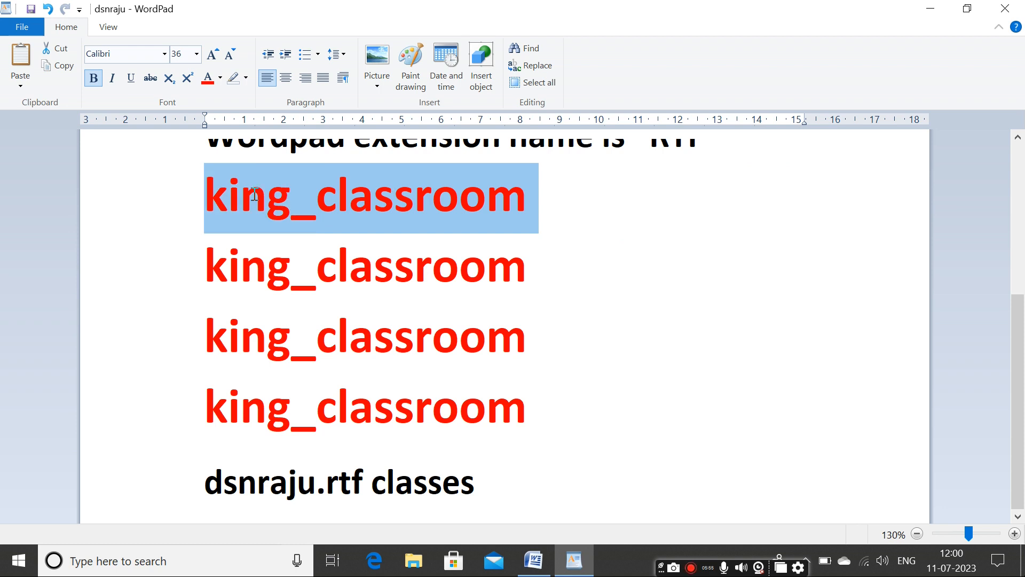
Make the first king_classroom line bold and the second italic
{"action": "left_click", "coordinate": [98, 81]}
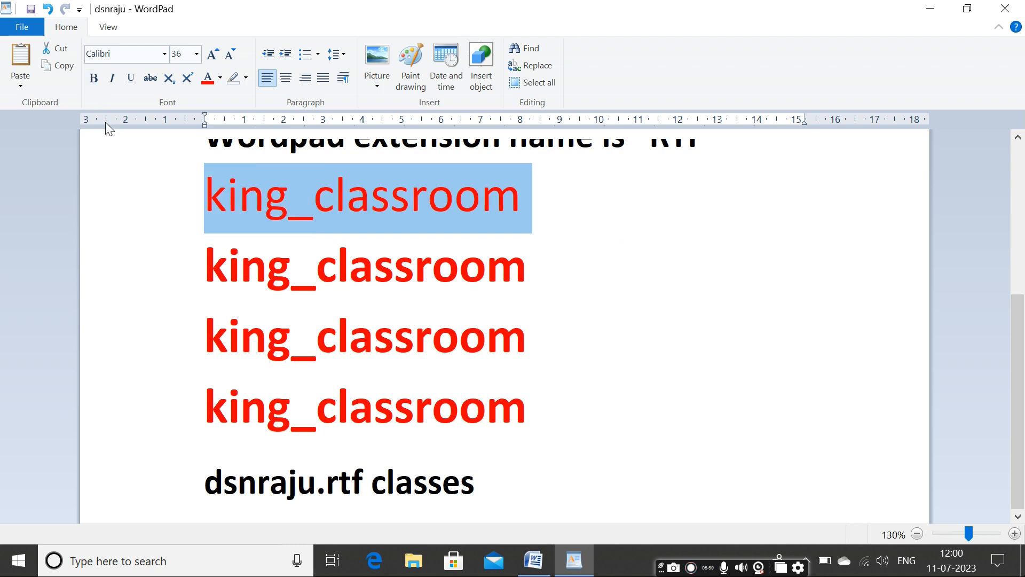
{"action": "left_click", "coordinate": [88, 84]}
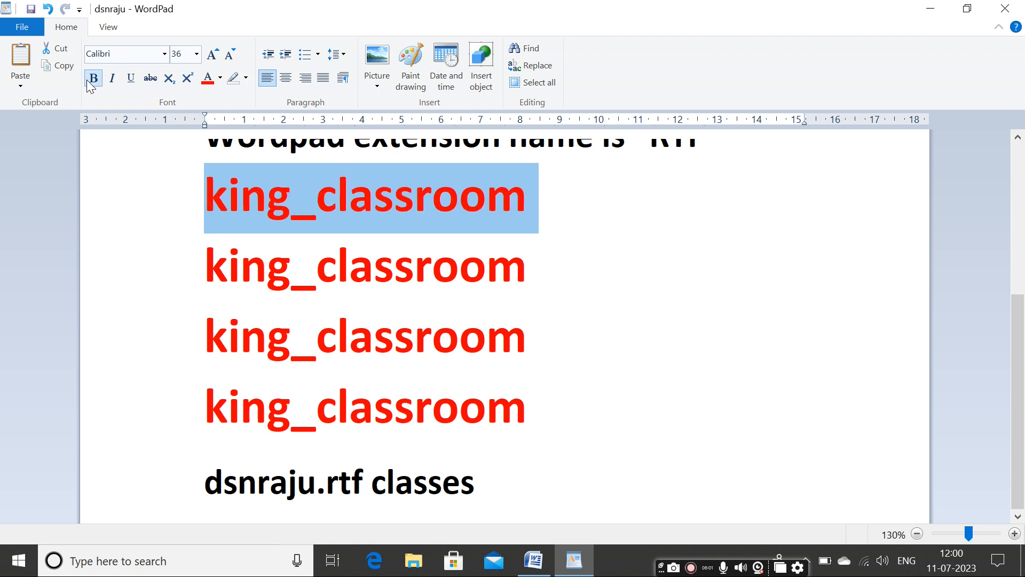
{"action": "left_click_drag", "start_coordinate": [540, 272], "coordinate": [290, 276]}
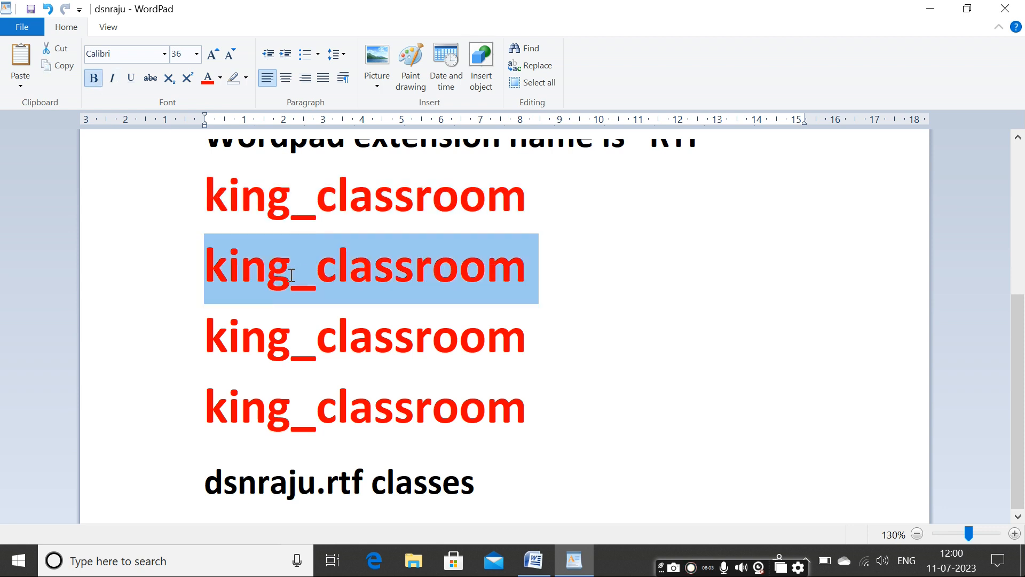
{"action": "left_click", "coordinate": [114, 78]}
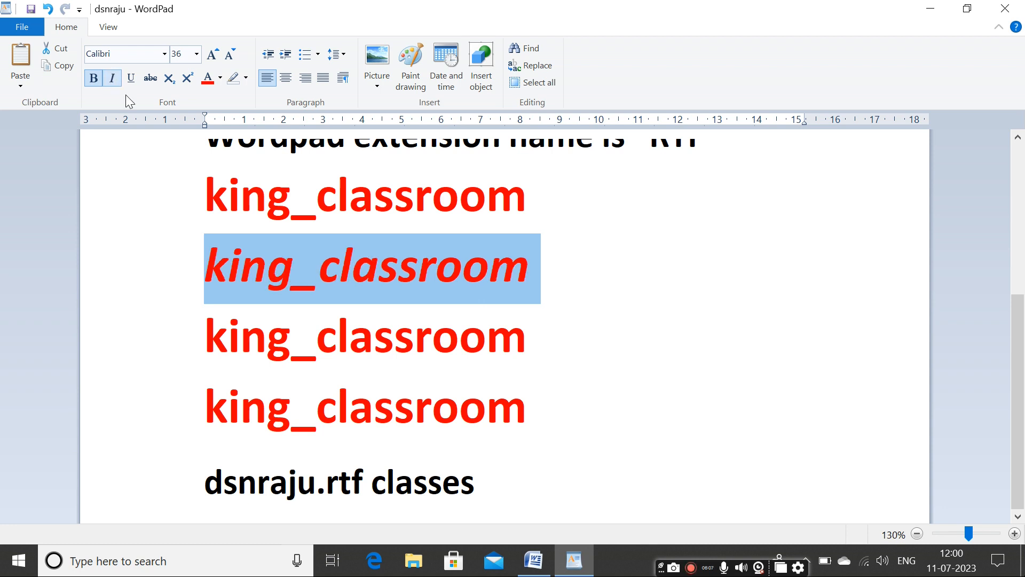
Underline the third king_classroom line, strike through the fourth, and start a new line after 'dsnraju.rtf classes'
{"action": "left_click_drag", "start_coordinate": [513, 342], "coordinate": [206, 338]}
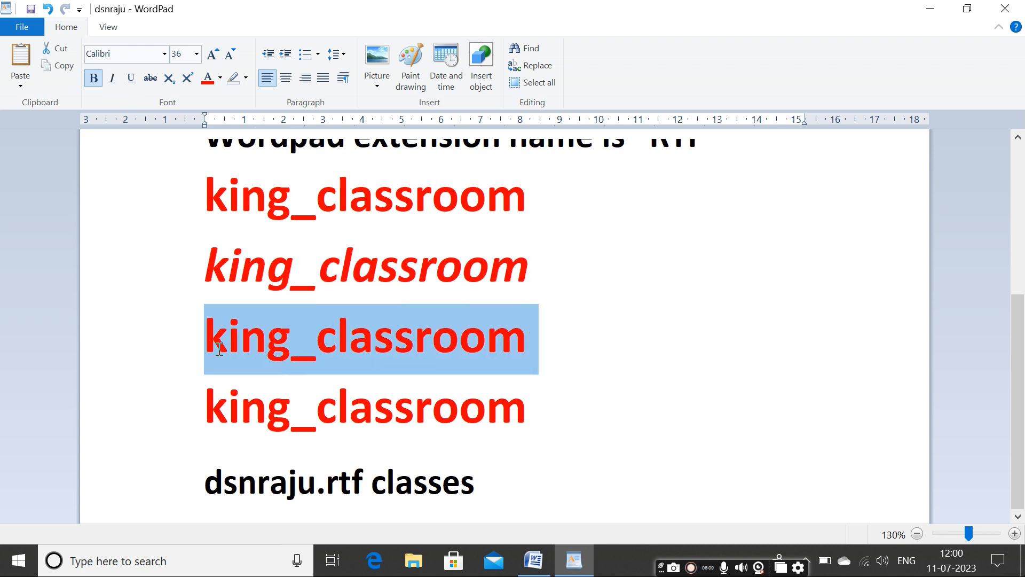
{"action": "left_click", "coordinate": [132, 79]}
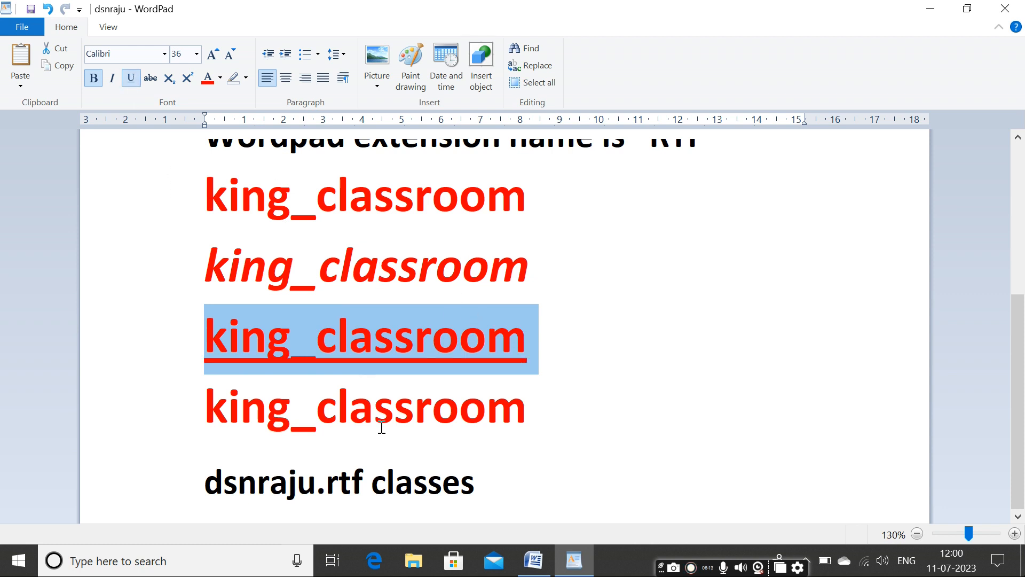
{"action": "left_click_drag", "start_coordinate": [524, 413], "coordinate": [198, 410]}
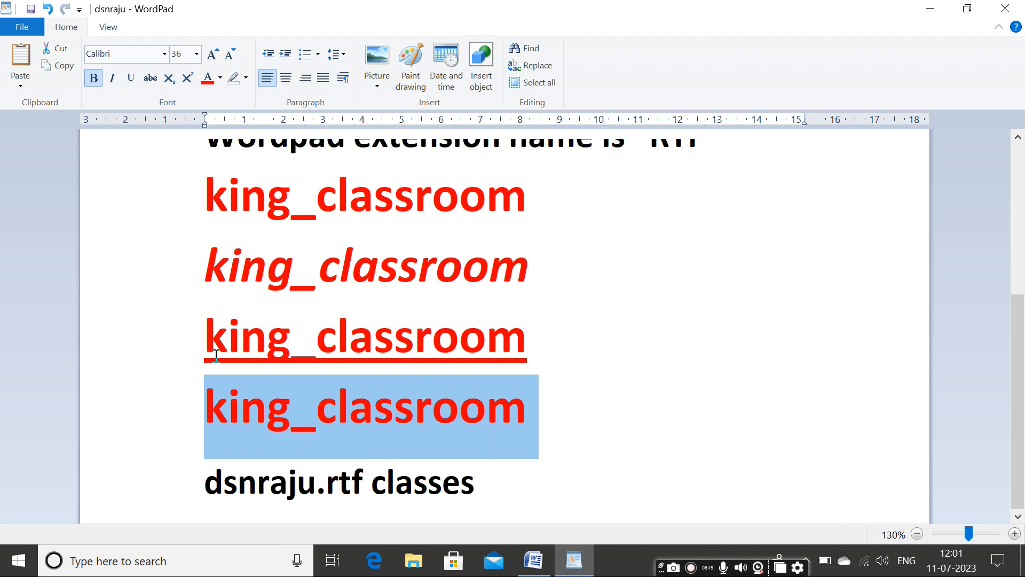
{"action": "left_click", "coordinate": [151, 81]}
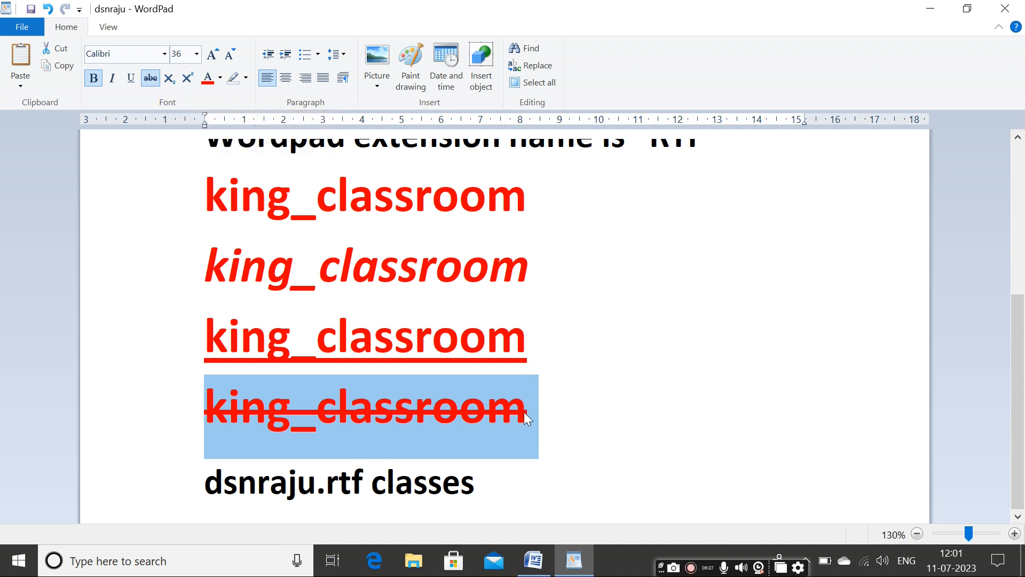
{"action": "left_click", "coordinate": [514, 475]}
{"action": "key", "text": "Return"}
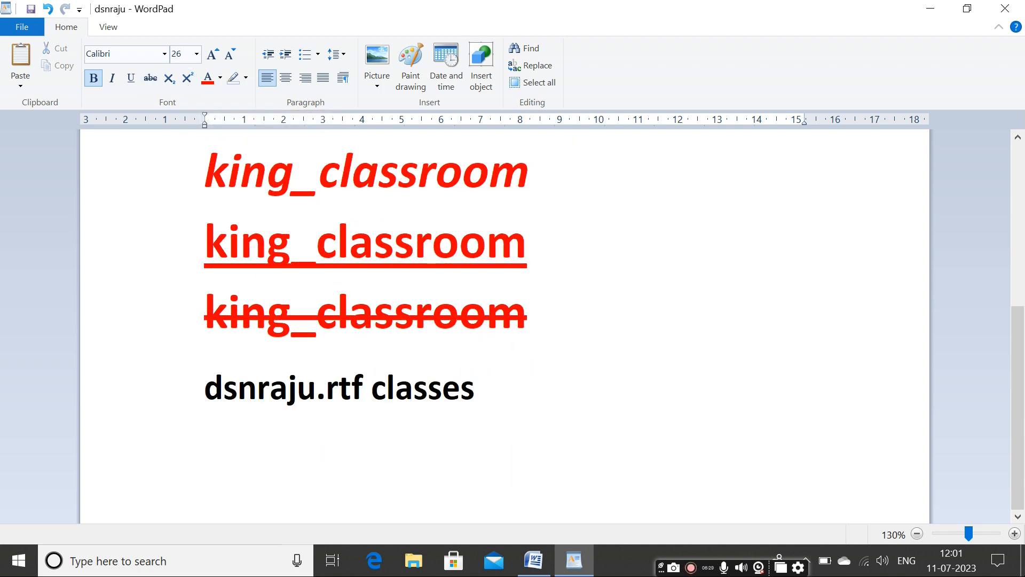
Type H20 on a new line and make the 2 a subscript
{"action": "type", "text": "h"}
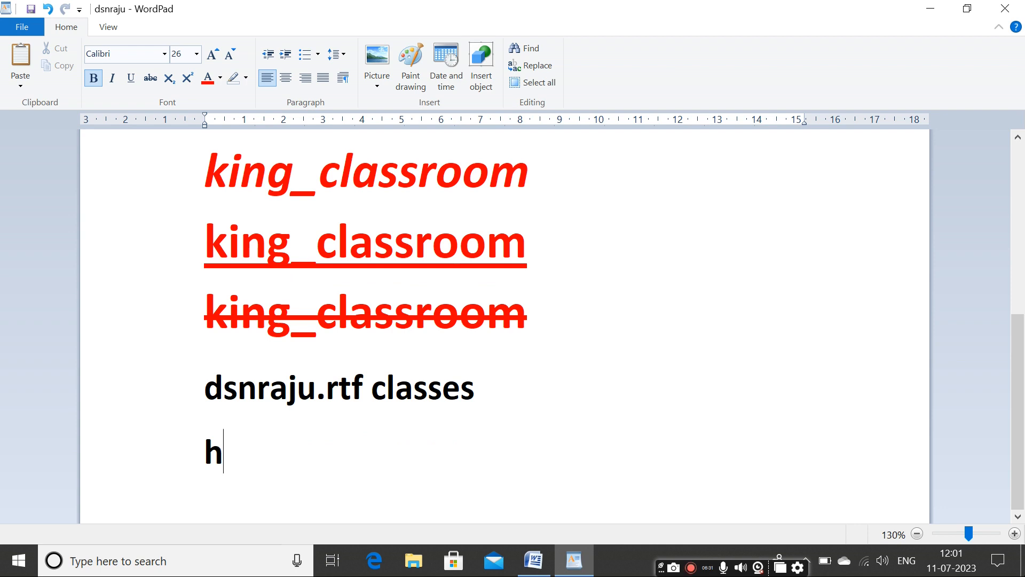
{"action": "type", "text": "20"}
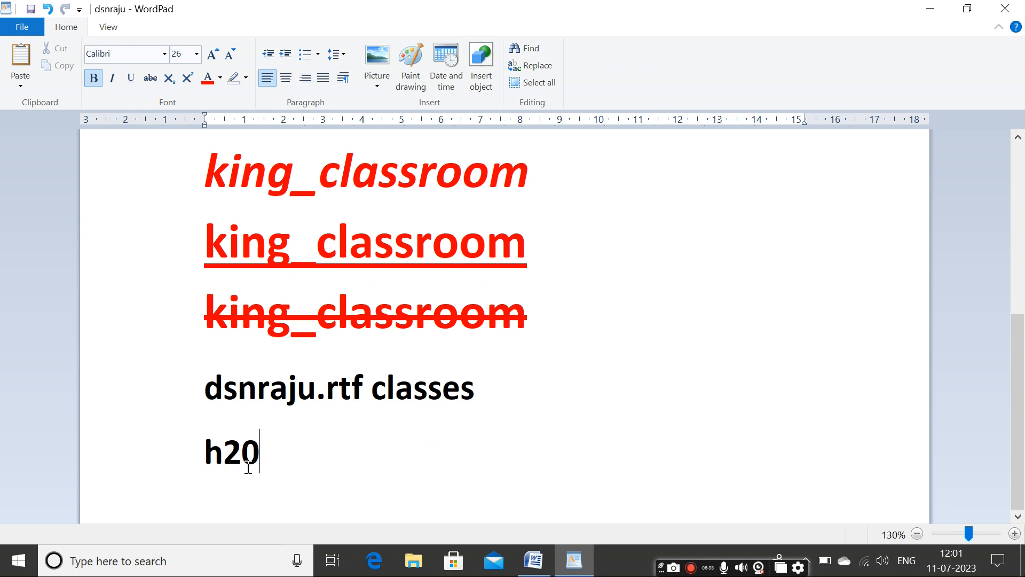
{"action": "left_click_drag", "start_coordinate": [224, 451], "coordinate": [210, 451]}
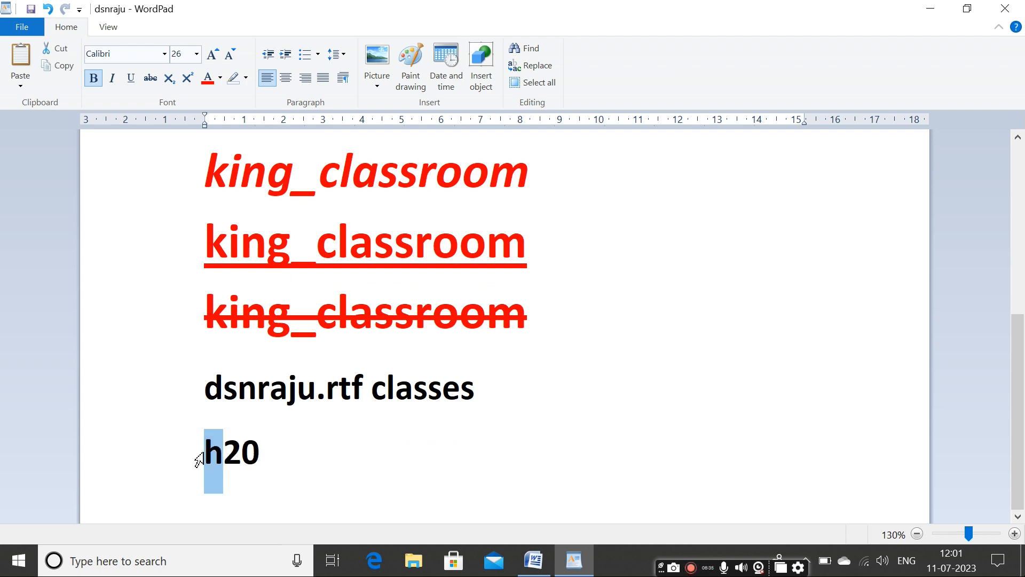
{"action": "type", "text": "H"}
{"action": "left_click", "coordinate": [244, 453]}
{"action": "left_click_drag", "start_coordinate": [245, 453], "coordinate": [227, 453]}
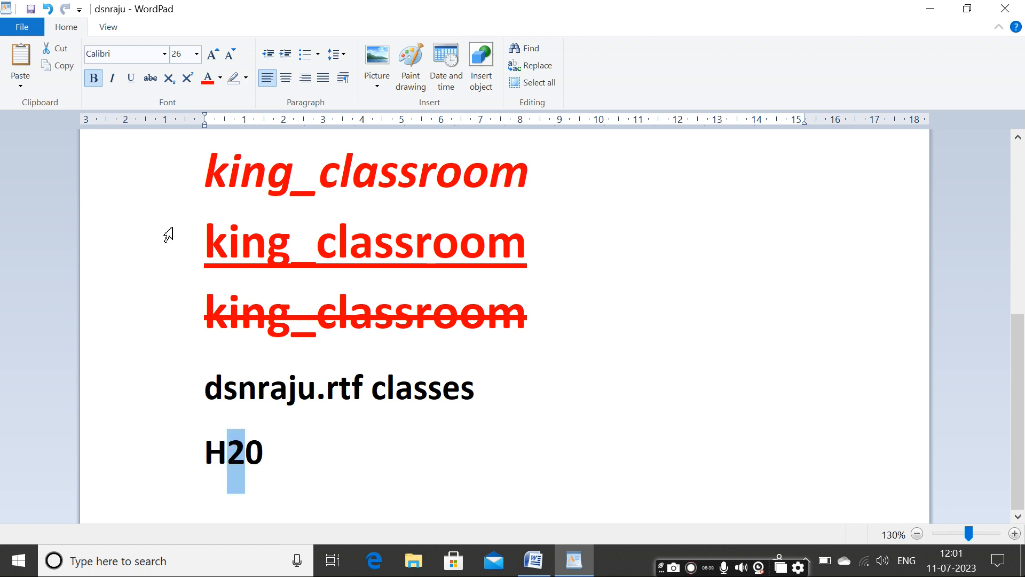
{"action": "left_click", "coordinate": [169, 79]}
Add a line reading x2+y2 below H₂0
{"action": "left_click", "coordinate": [274, 458]}
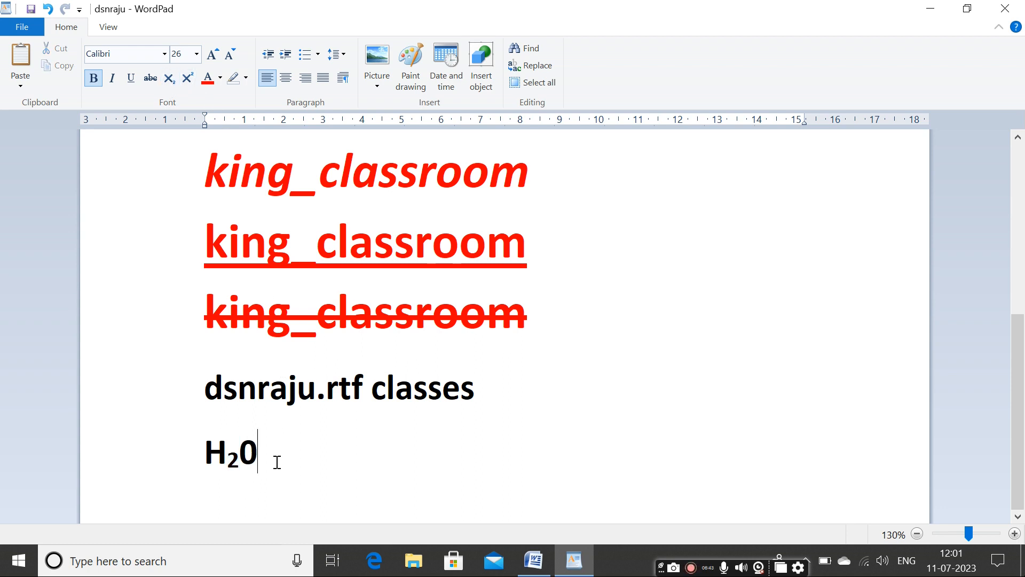
{"action": "key", "text": "Return"}
{"action": "type", "text": "x2"}
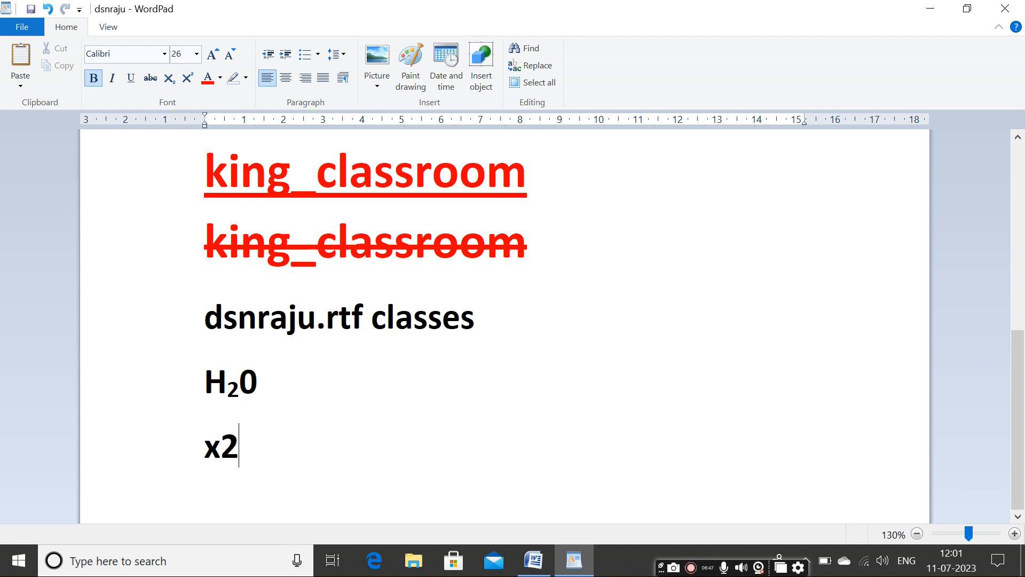
{"action": "type", "text": "+y2"}
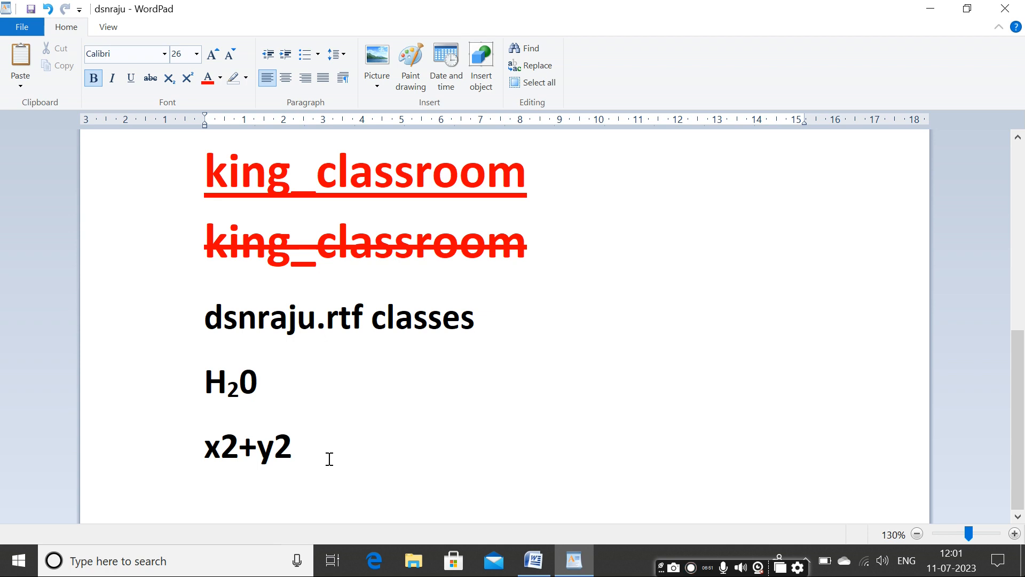
Superscript the 2 after x and the 2 after y in x2+y2
{"action": "left_click_drag", "start_coordinate": [240, 446], "coordinate": [209, 443]}
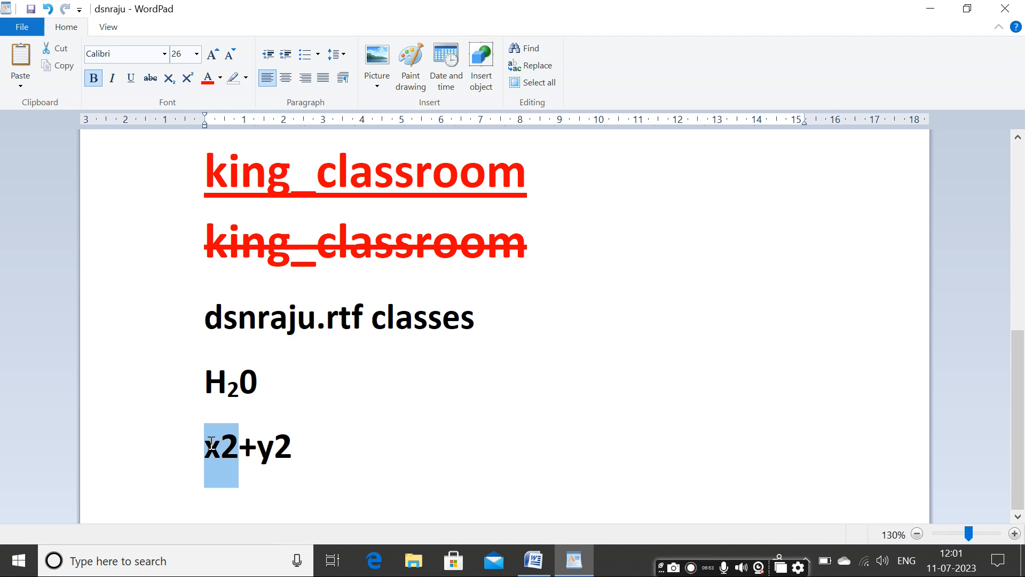
{"action": "key", "text": "shift+Right"}
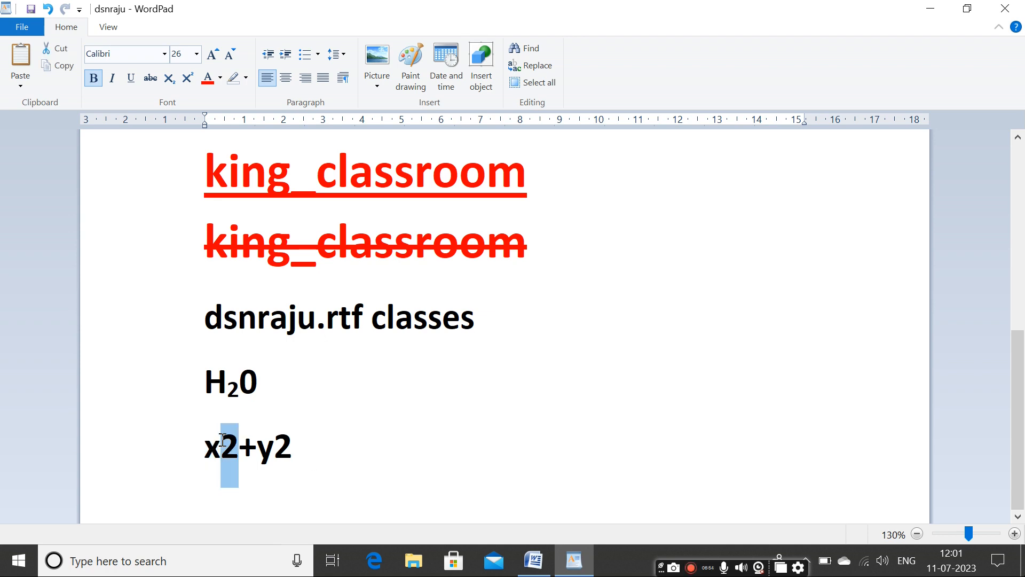
{"action": "left_click", "coordinate": [190, 84]}
{"action": "double_click", "coordinate": [277, 443]}
{"action": "left_click", "coordinate": [283, 446]}
{"action": "double_click", "coordinate": [279, 446]}
{"action": "left_click", "coordinate": [300, 458]}
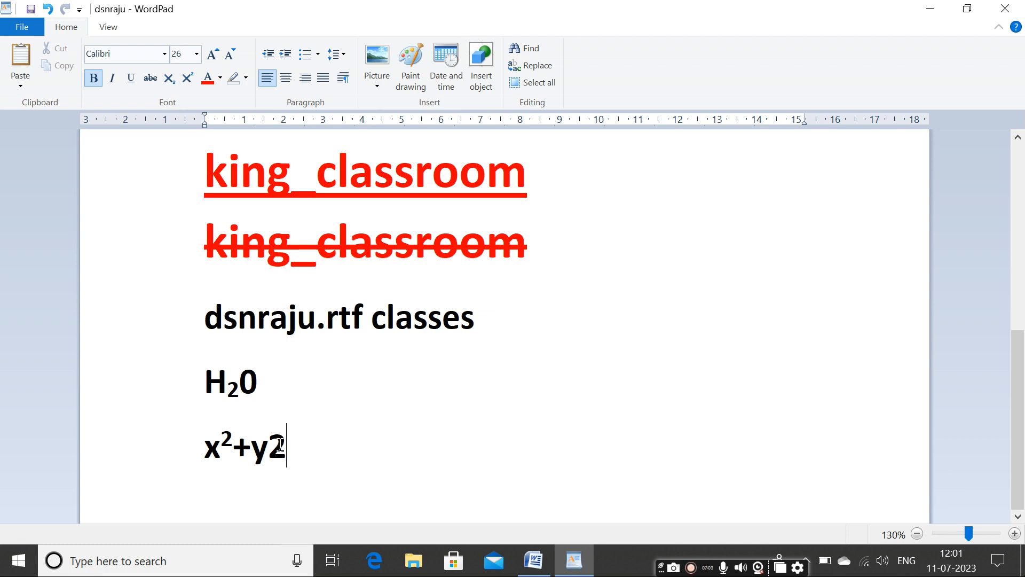
{"action": "double_click", "coordinate": [280, 445]}
{"action": "left_click", "coordinate": [289, 451]}
{"action": "left_click", "coordinate": [276, 455]}
{"action": "key", "text": "shift+Right"}
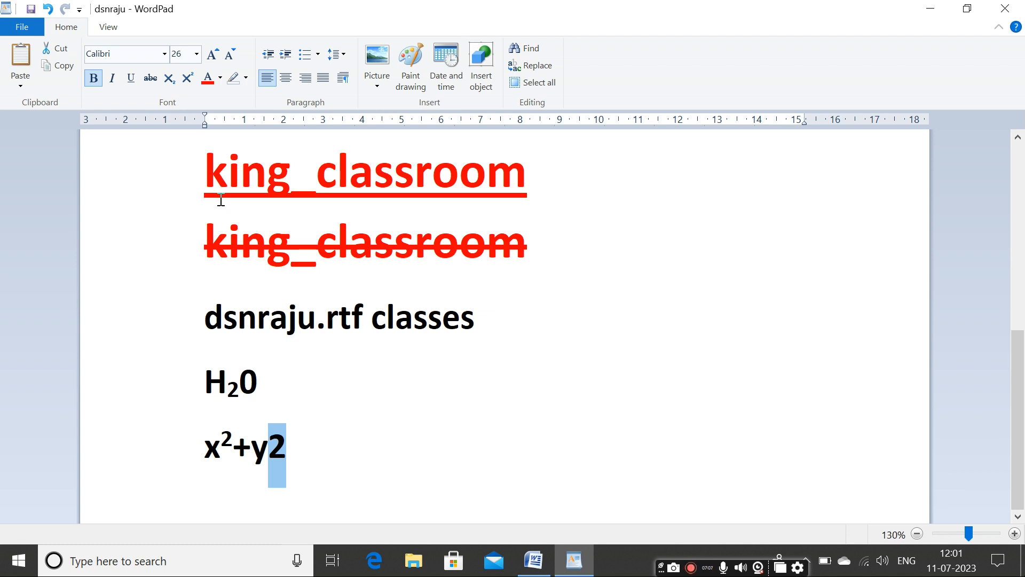
{"action": "left_click", "coordinate": [188, 78]}
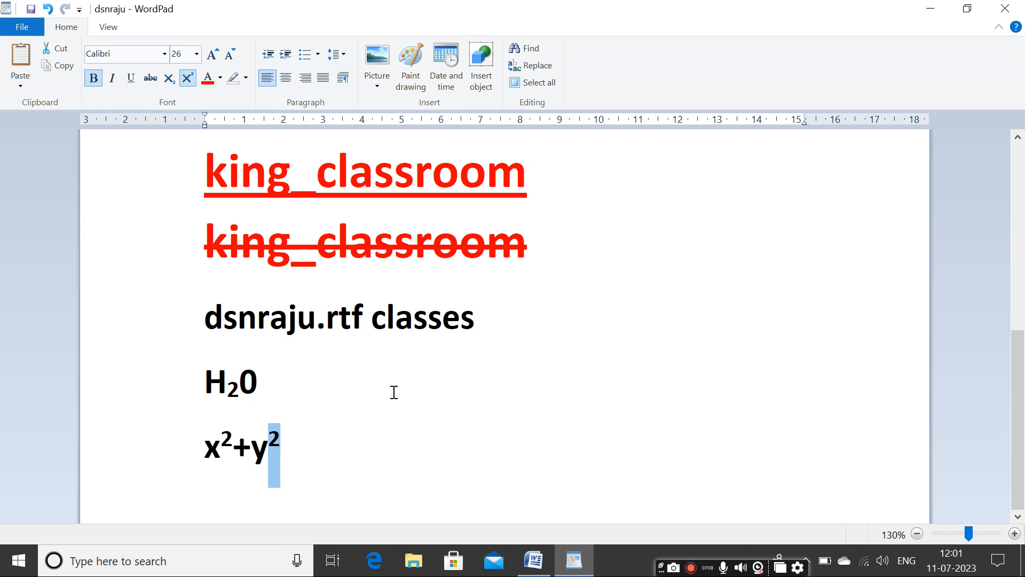
Turn superscript off at the end of x²+y² and start an empty line
{"action": "left_click", "coordinate": [396, 415]}
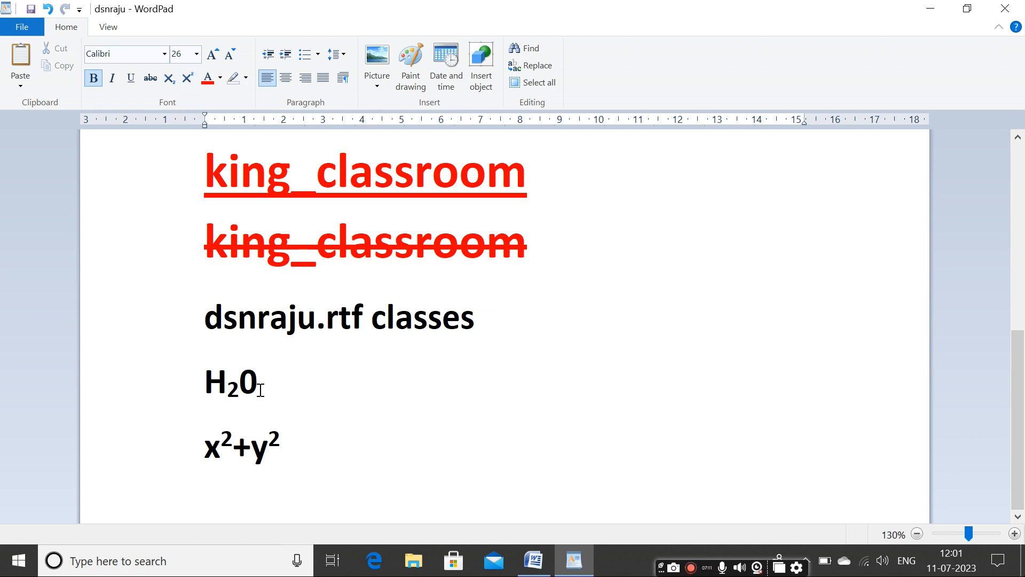
{"action": "double_click", "coordinate": [237, 386]}
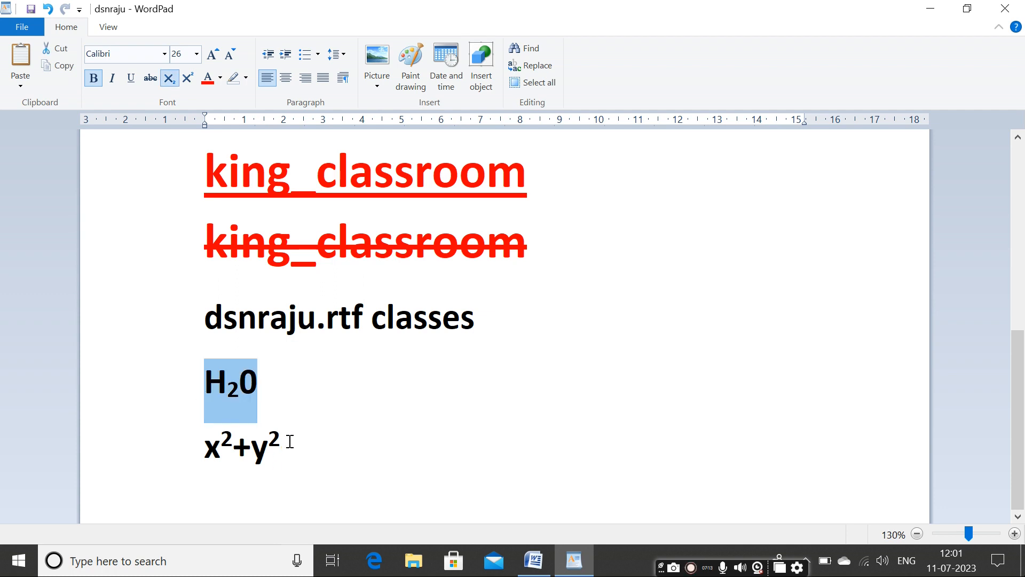
{"action": "left_click_drag", "start_coordinate": [290, 442], "coordinate": [192, 445]}
{"action": "left_click", "coordinate": [330, 452]}
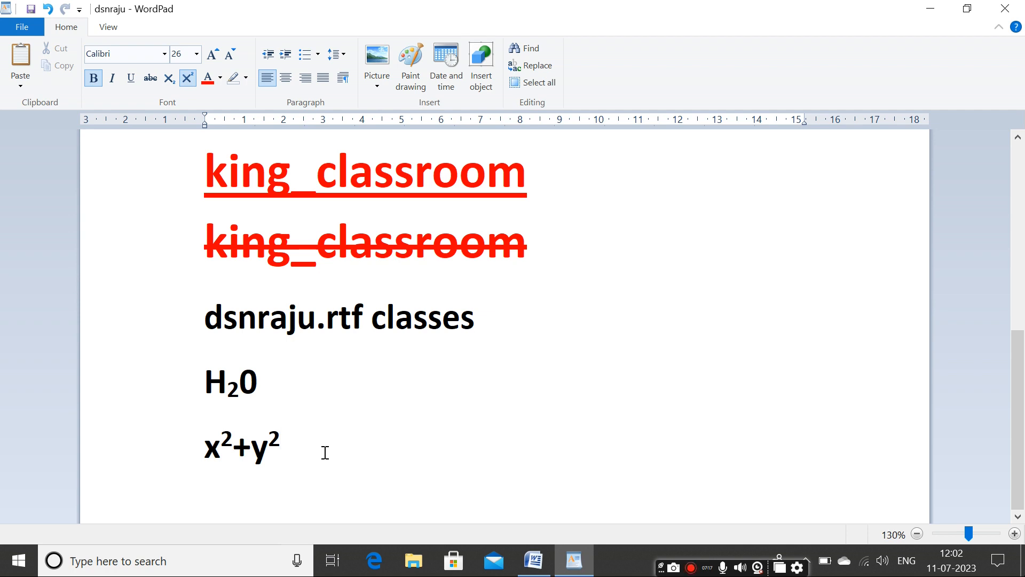
{"action": "left_click", "coordinate": [188, 78]}
{"action": "key", "text": "Return"}
Type 'dsfjsdfsdl' in blue text on the new line
{"action": "left_click", "coordinate": [220, 78]}
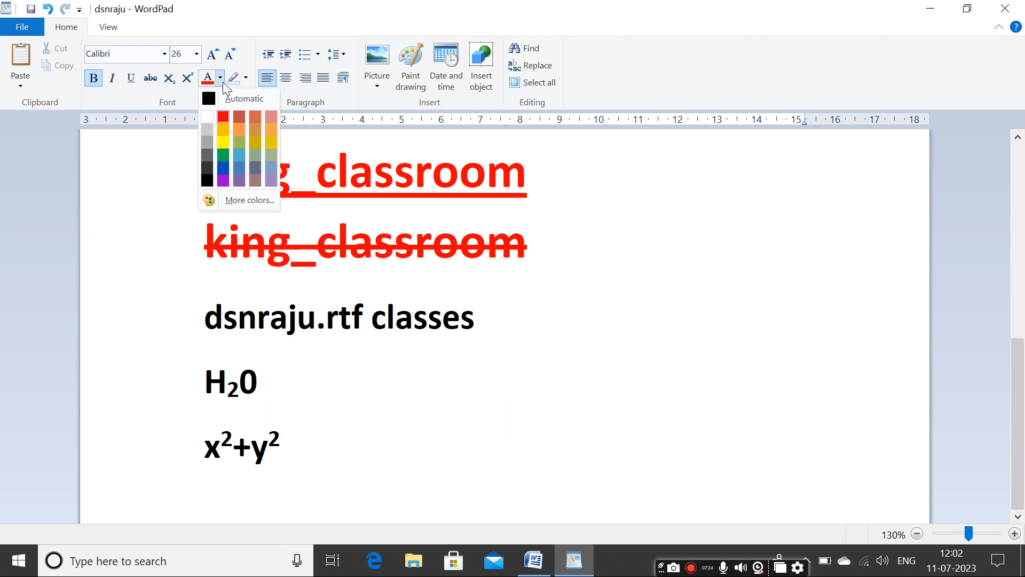
{"action": "left_click", "coordinate": [223, 168]}
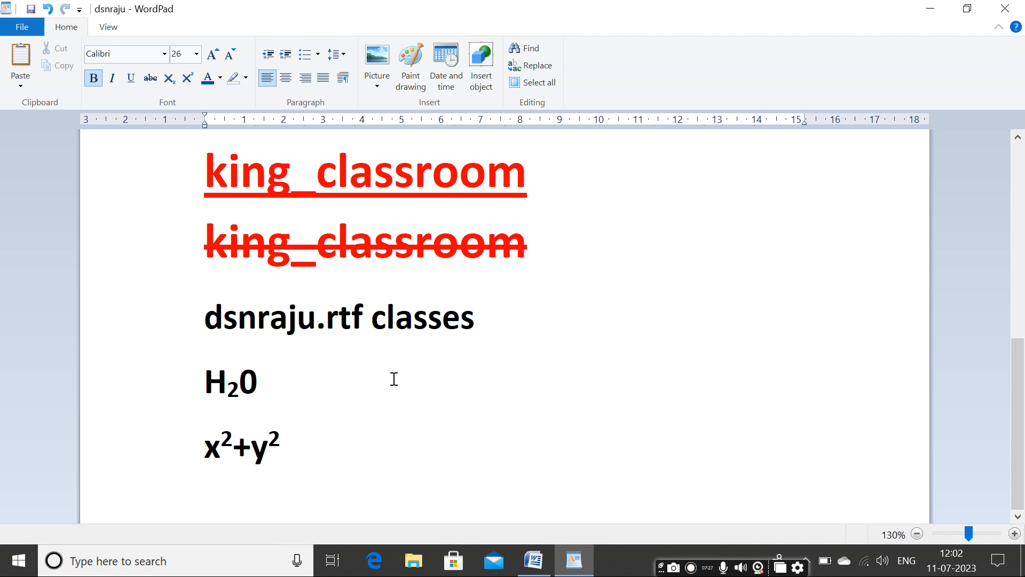
{"action": "type", "text": "dsfjsdfsdl"}
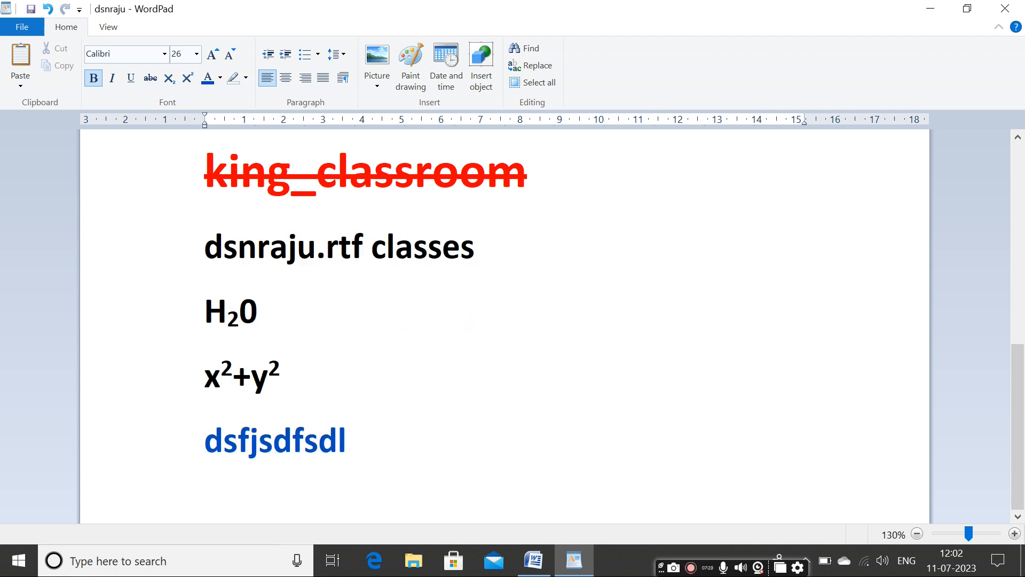
Continue with purple-highlighted 'dfsdfsdfsdfadsfdsf' and enlarge the font size
{"action": "left_click", "coordinate": [247, 83]}
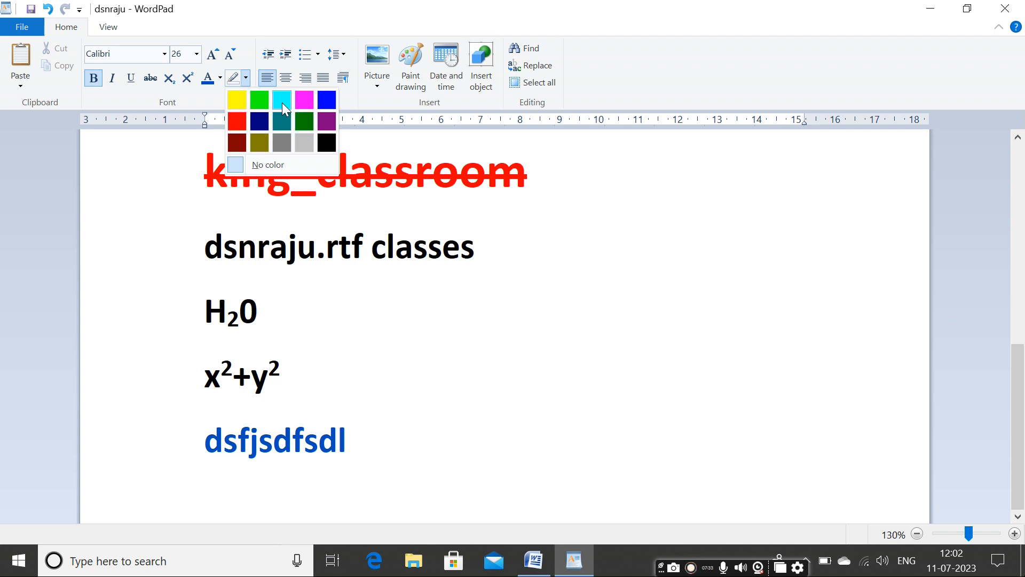
{"action": "left_click", "coordinate": [333, 122]}
{"action": "type", "text": "dfsdfsd"}
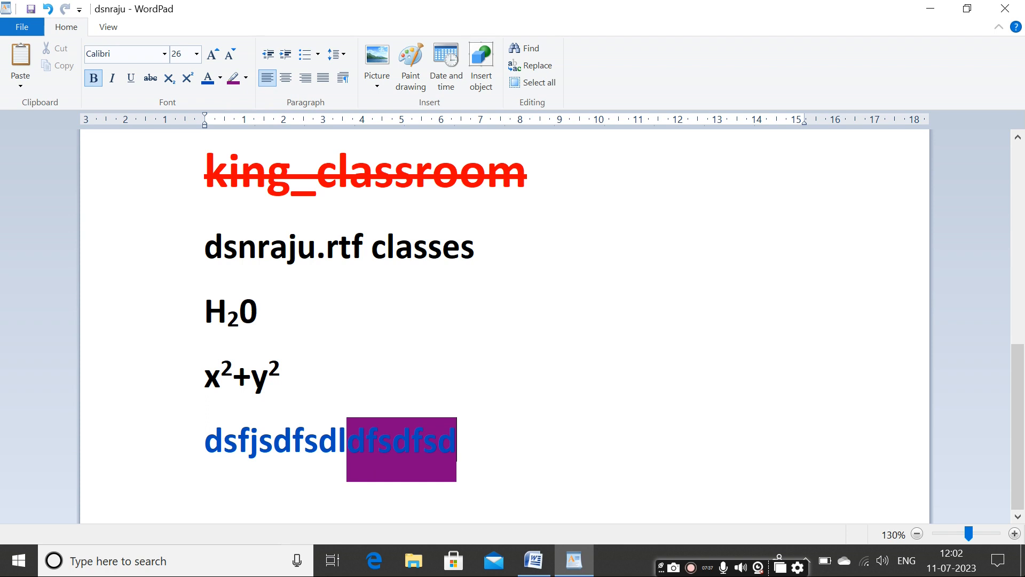
{"action": "type", "text": "fsdfadsfdsf"}
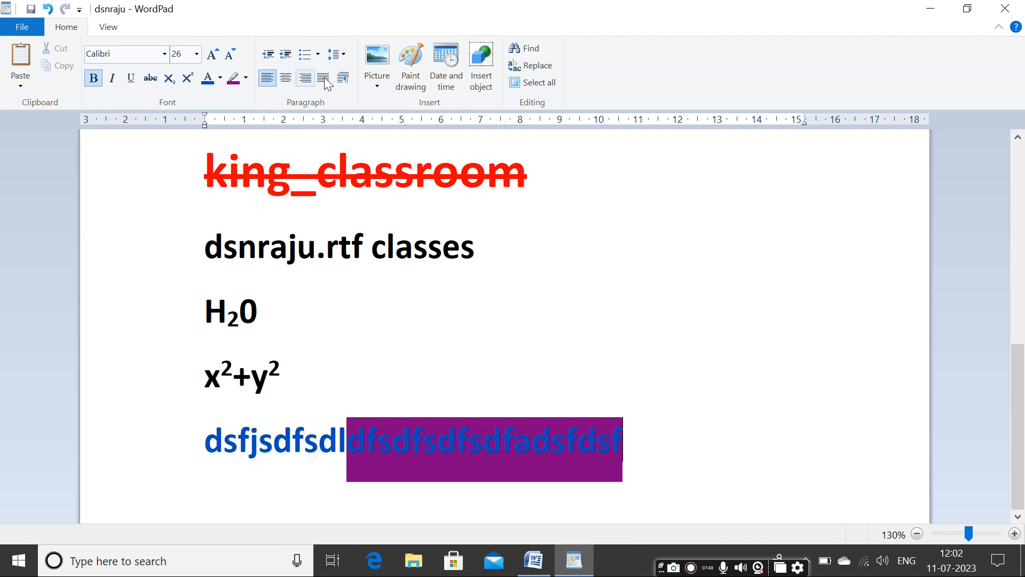
{"action": "left_click", "coordinate": [214, 55]}
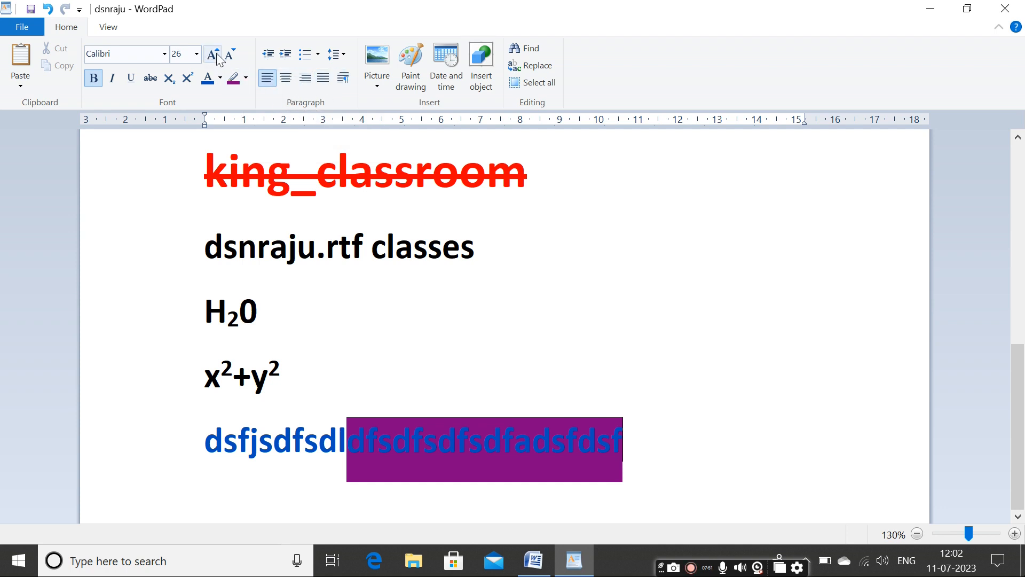
{"action": "left_click", "coordinate": [217, 59]}
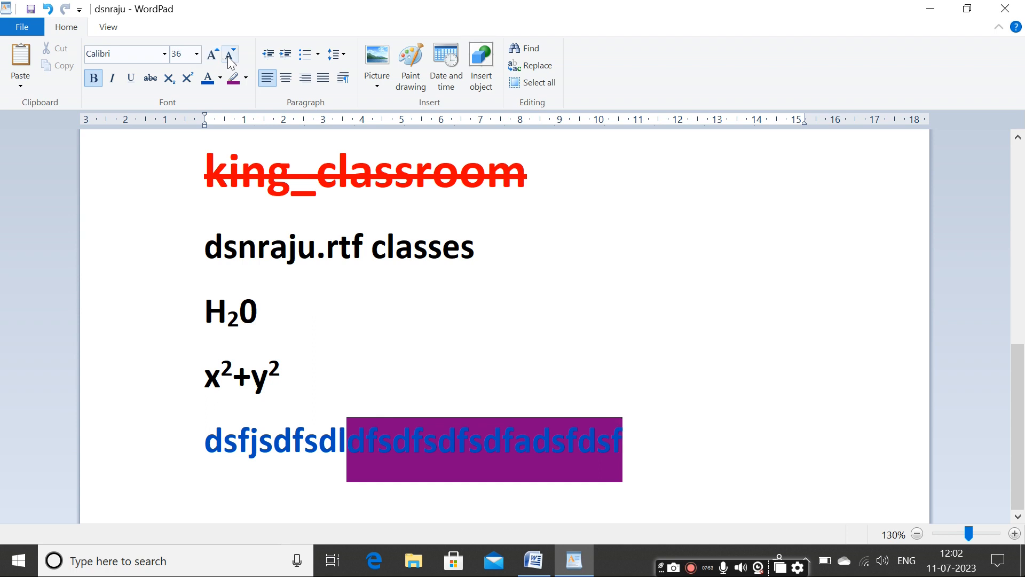
{"action": "left_click_drag", "start_coordinate": [502, 257], "coordinate": [279, 254]}
{"action": "left_click", "coordinate": [215, 55]}
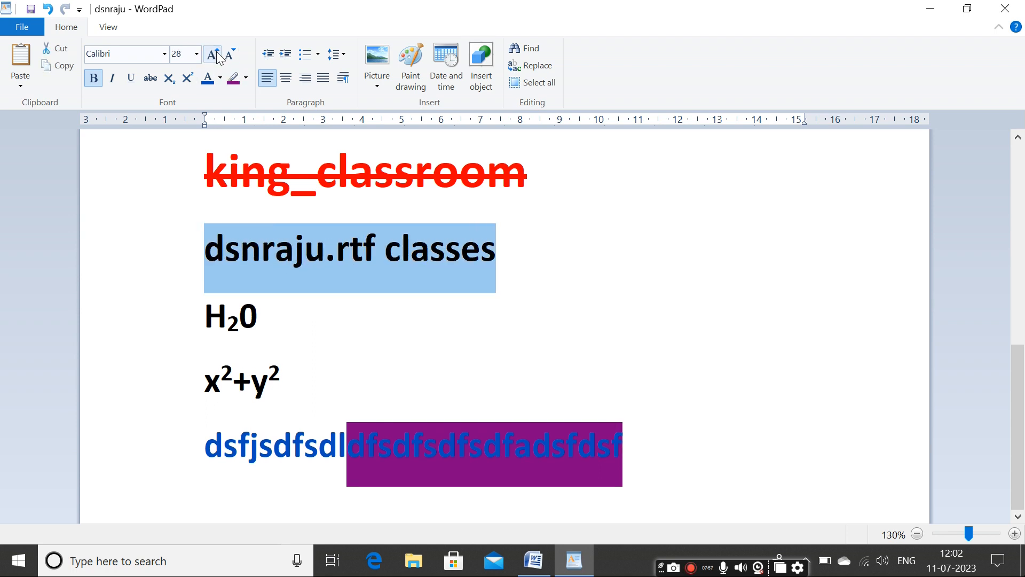
{"action": "left_click", "coordinate": [219, 58]}
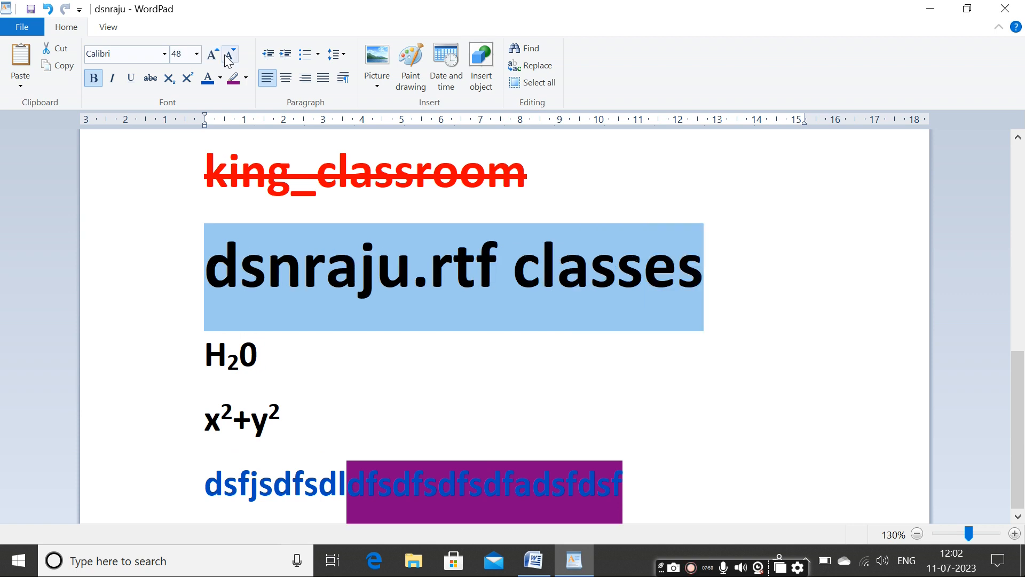
{"action": "left_click", "coordinate": [235, 60]}
{"action": "left_click", "coordinate": [235, 60]}
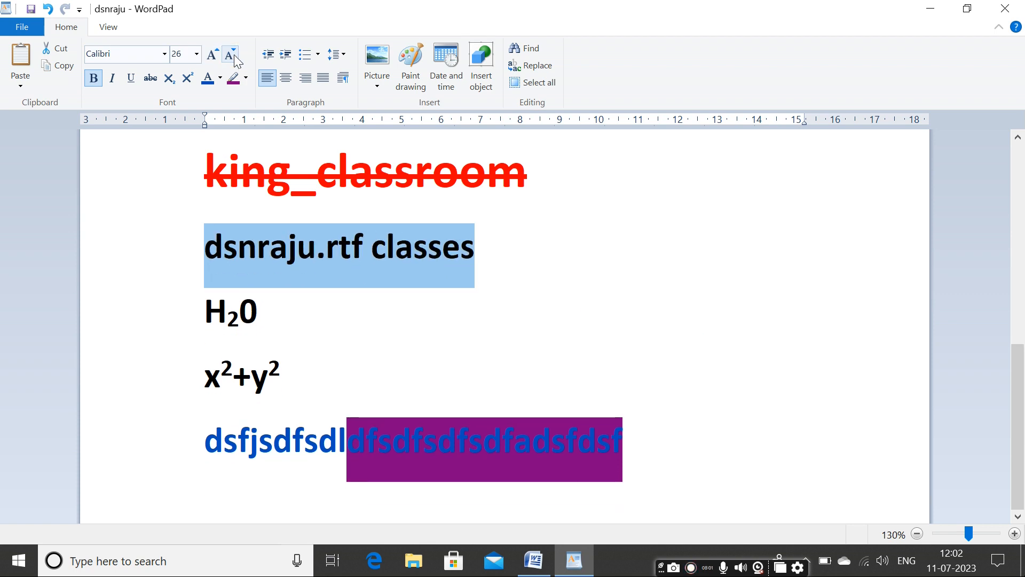
{"action": "left_click", "coordinate": [219, 56]}
{"action": "left_click", "coordinate": [220, 56]}
{"action": "left_click", "coordinate": [219, 56]}
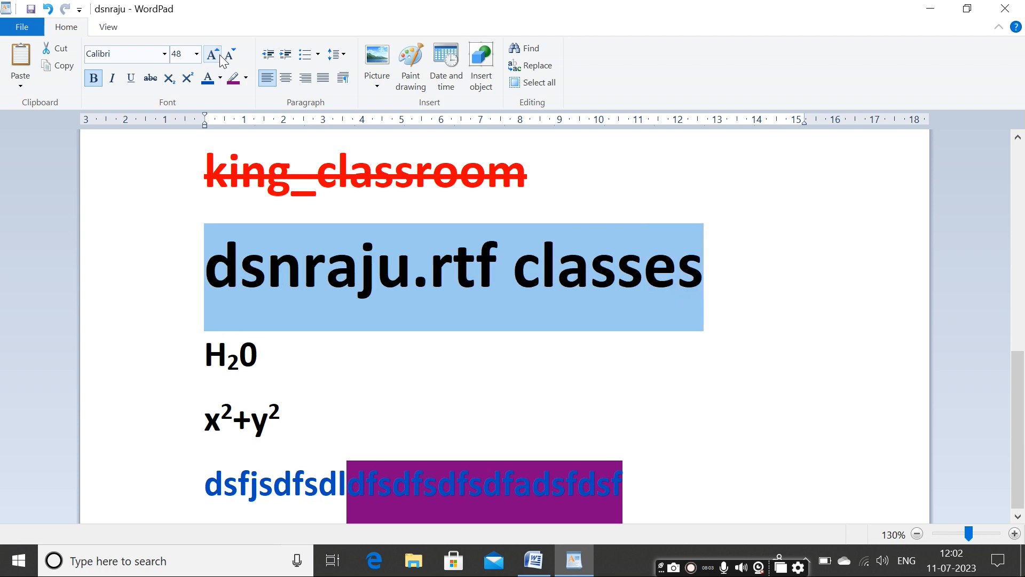
{"action": "left_click", "coordinate": [228, 58]}
{"action": "left_click", "coordinate": [228, 57]}
{"action": "left_click", "coordinate": [229, 58]}
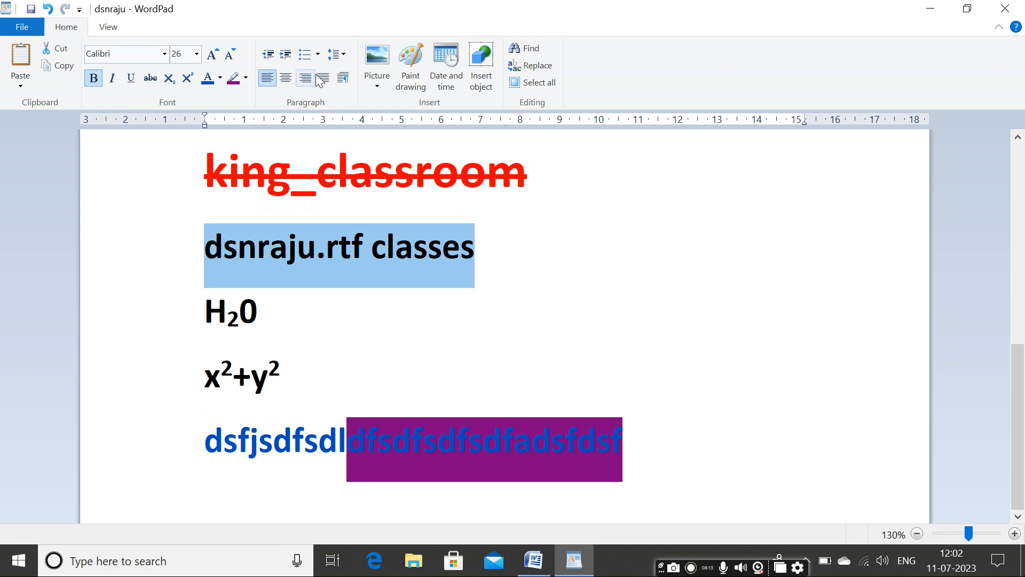
{"action": "scroll", "coordinate": [470, 292], "scroll_direction": "up", "scroll_amount": 10}
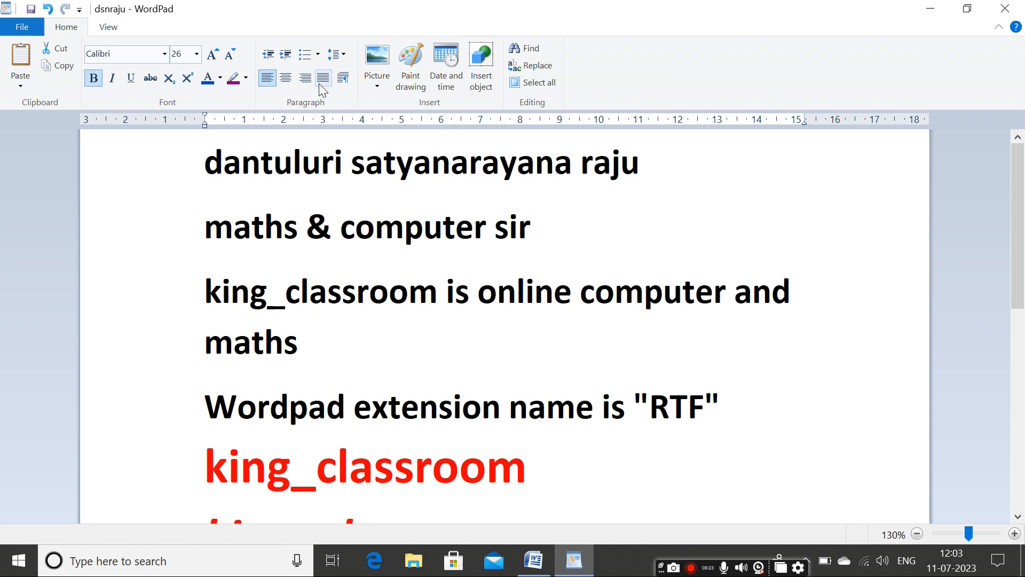
Try centre, right and left alignment on the top paragraphs, settling on justified
{"action": "left_click_drag", "start_coordinate": [216, 175], "coordinate": [654, 416]}
{"action": "scroll", "coordinate": [581, 315], "scroll_direction": "up", "scroll_amount": 4}
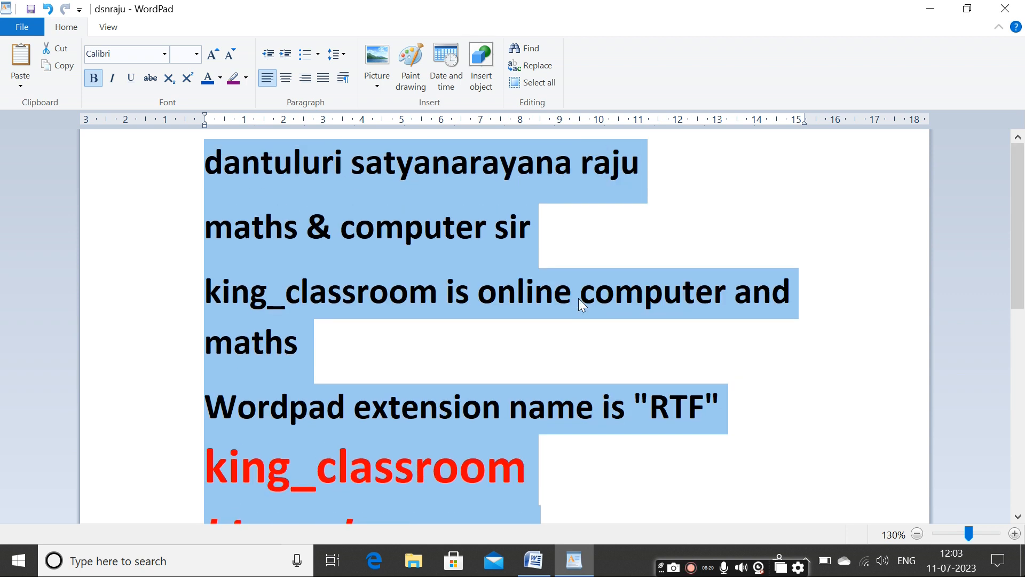
{"action": "left_click", "coordinate": [283, 83]}
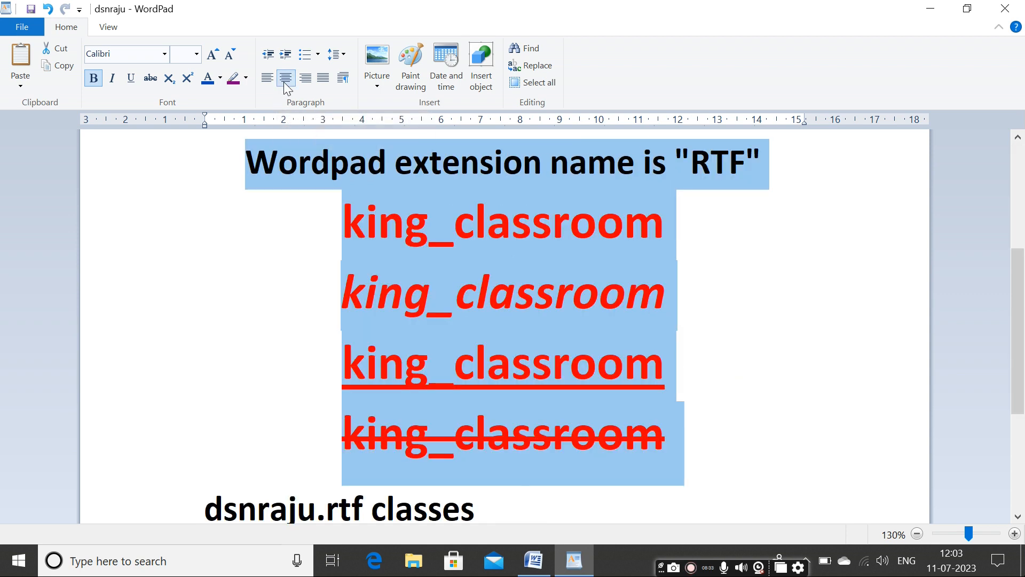
{"action": "scroll", "coordinate": [362, 231], "scroll_direction": "up", "scroll_amount": 4}
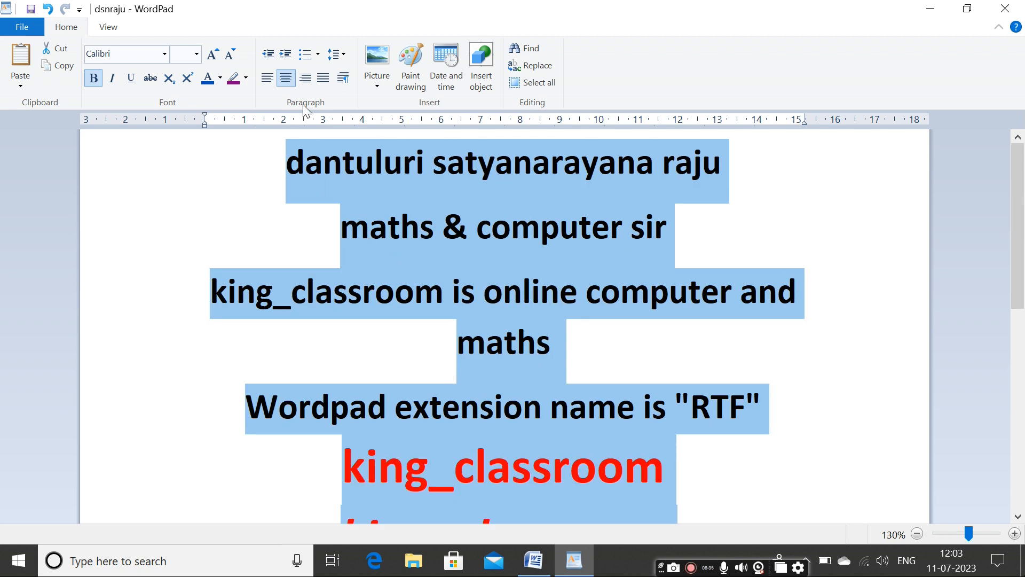
{"action": "left_click", "coordinate": [305, 78]}
{"action": "scroll", "coordinate": [480, 256], "scroll_direction": "up", "scroll_amount": 4}
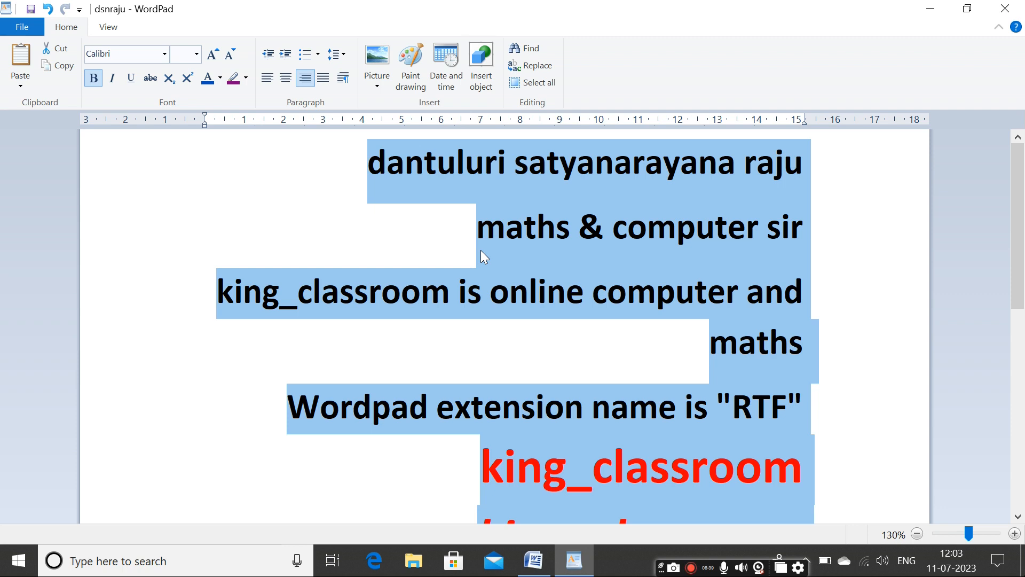
{"action": "left_click", "coordinate": [268, 78]}
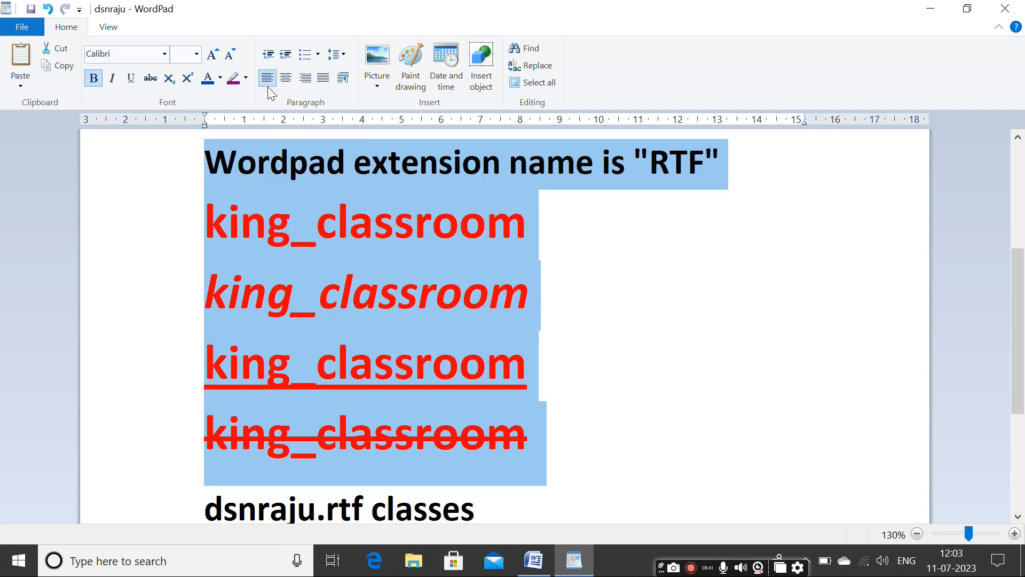
{"action": "scroll", "coordinate": [368, 230], "scroll_direction": "up", "scroll_amount": 1}
{"action": "scroll", "coordinate": [371, 237], "scroll_direction": "up", "scroll_amount": 3}
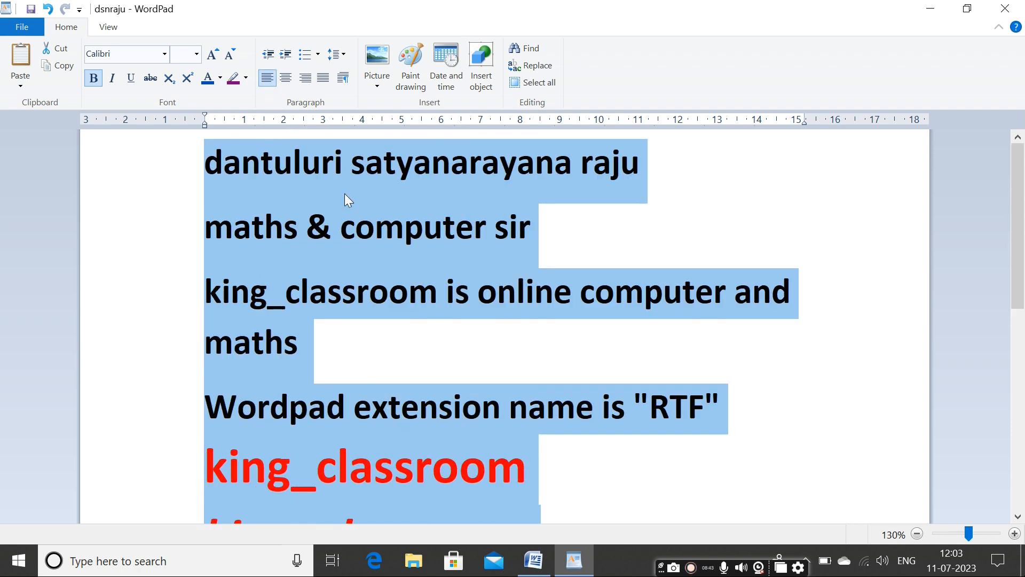
{"action": "left_click", "coordinate": [324, 79]}
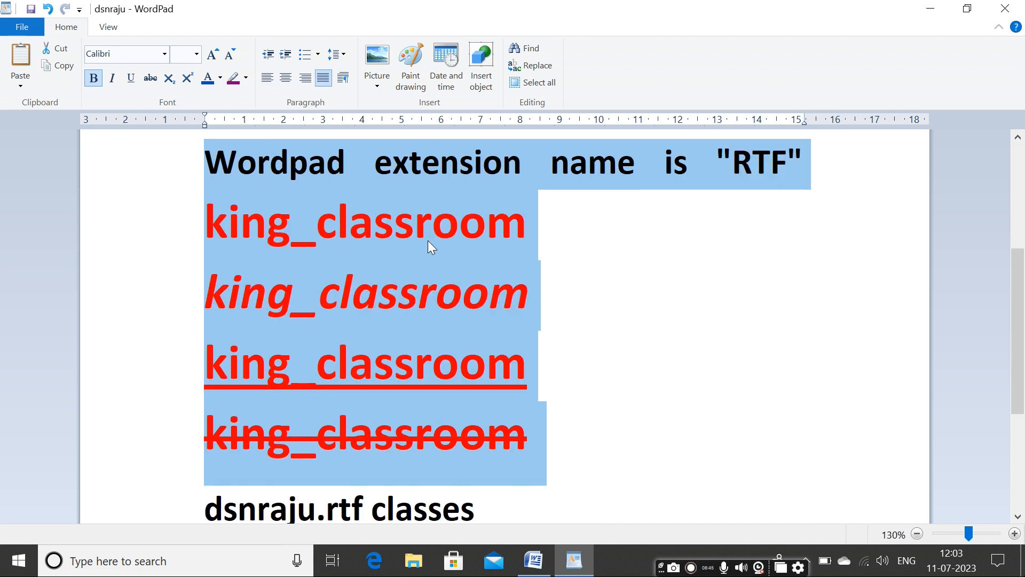
{"action": "scroll", "coordinate": [427, 240], "scroll_direction": "up", "scroll_amount": 3}
Select the whole document
{"action": "left_click", "coordinate": [549, 411]}
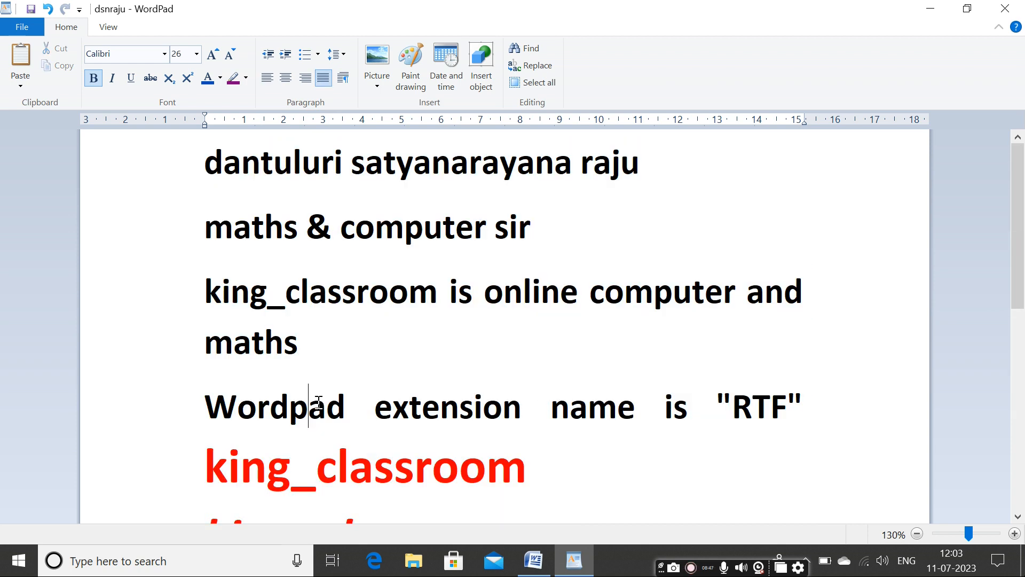
{"action": "left_click", "coordinate": [196, 406]}
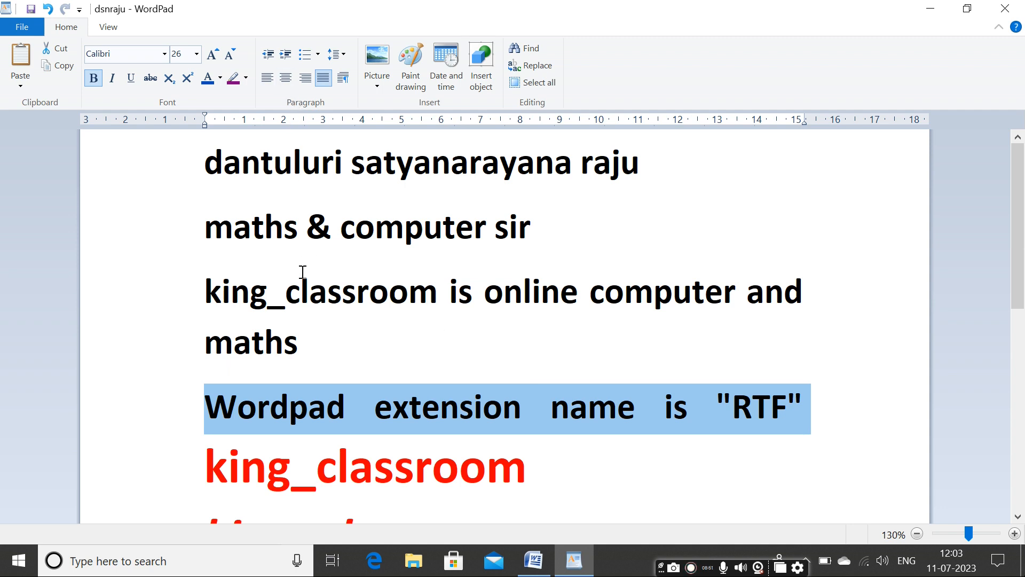
{"action": "key", "text": "ctrl+a"}
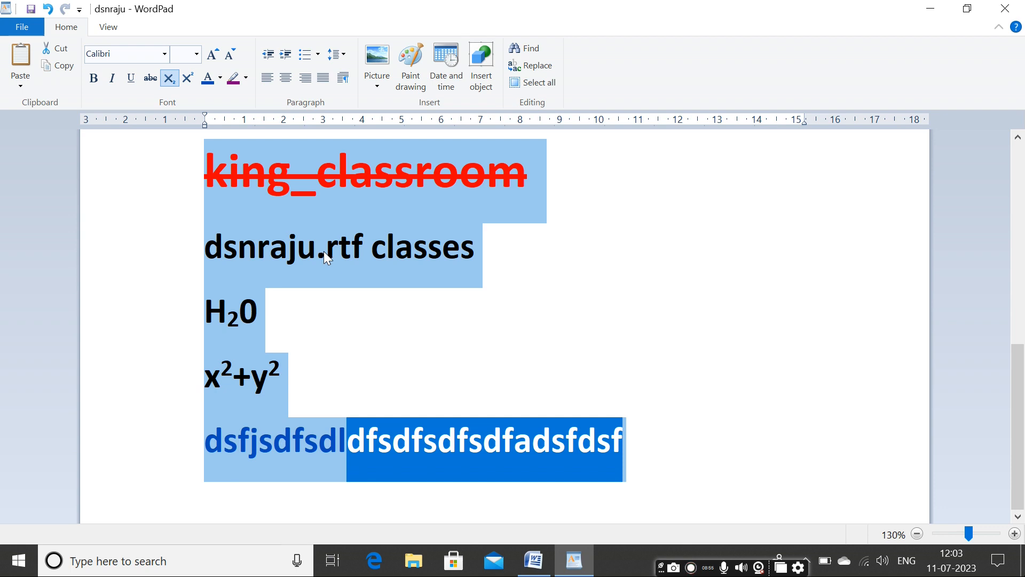
Left-align the entire document, viewing the Paragraph dialog without changes
{"action": "left_click", "coordinate": [261, 82]}
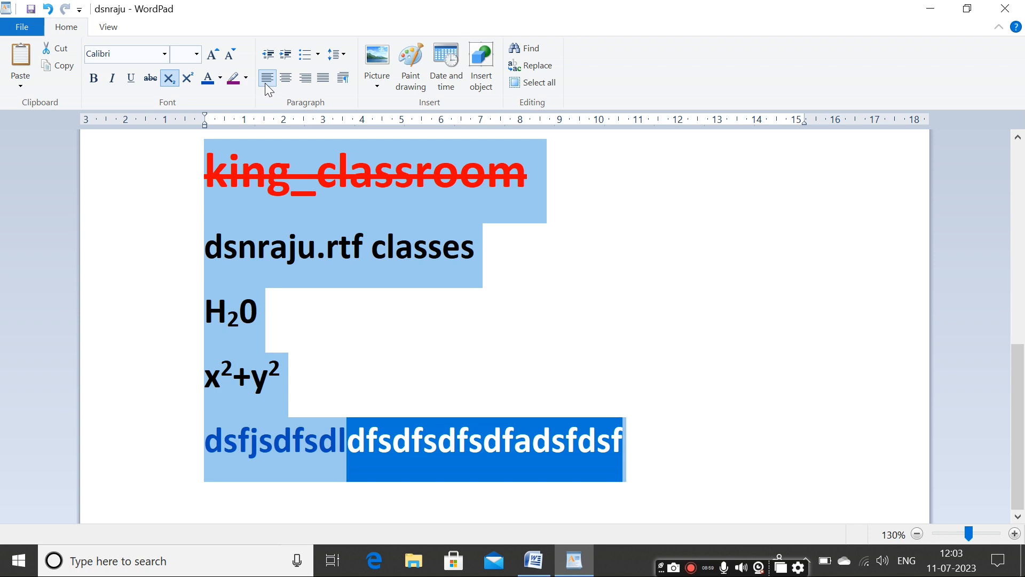
{"action": "left_click", "coordinate": [401, 361]}
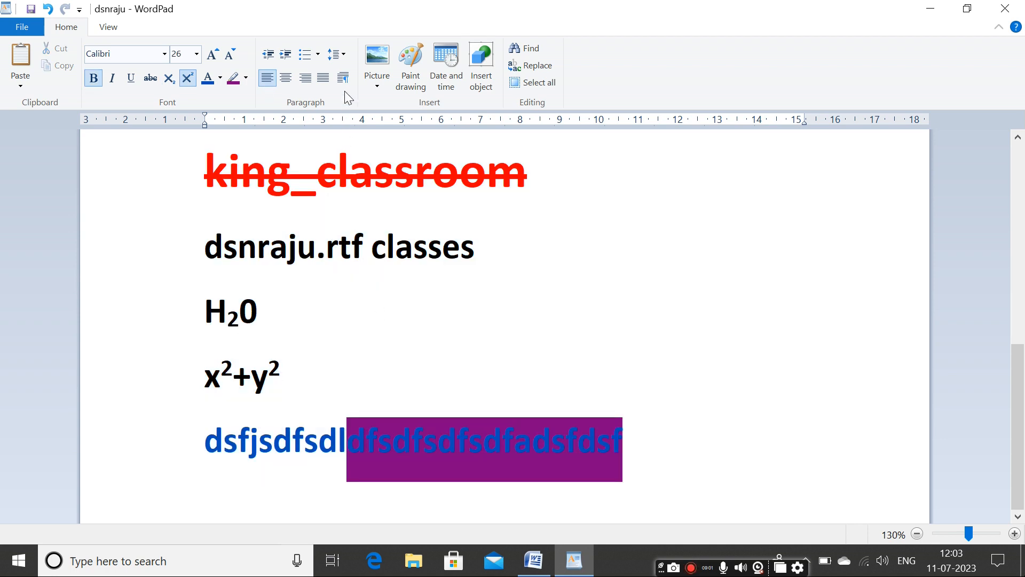
{"action": "key", "text": "ctrl+a"}
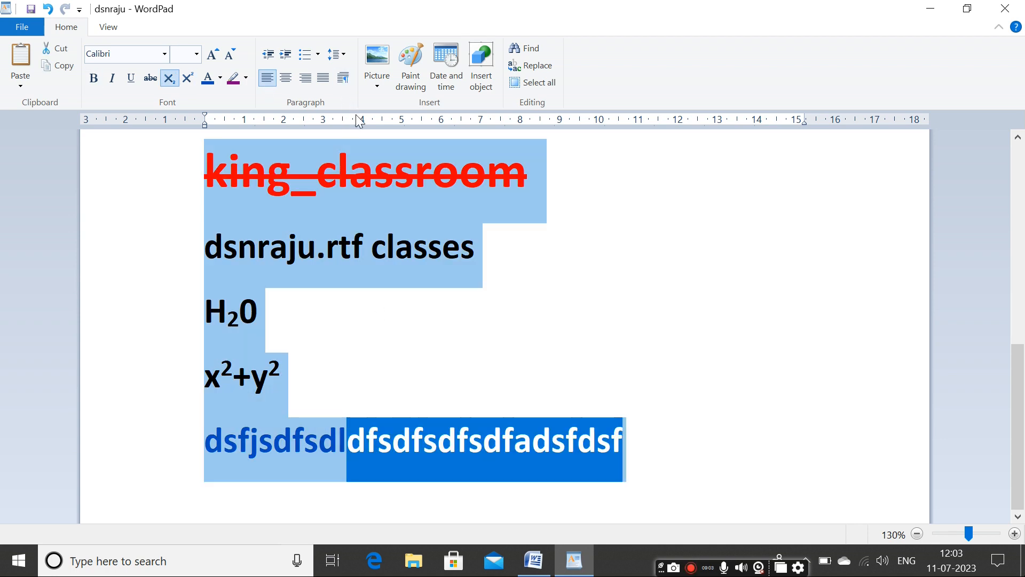
{"action": "left_click", "coordinate": [343, 79]}
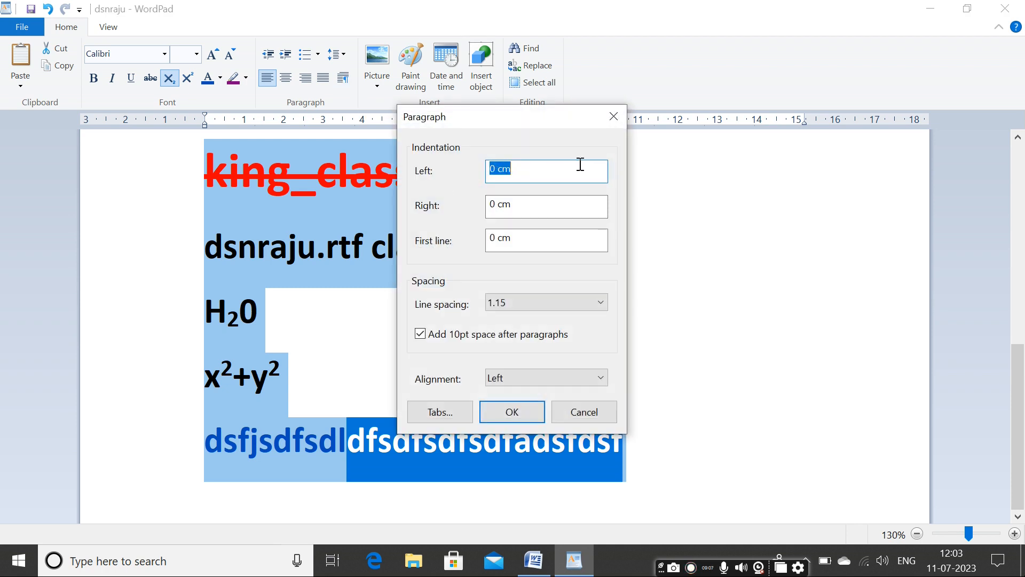
{"action": "left_click", "coordinate": [614, 117]}
Select the four red king_classroom lines
{"action": "left_click", "coordinate": [415, 238]}
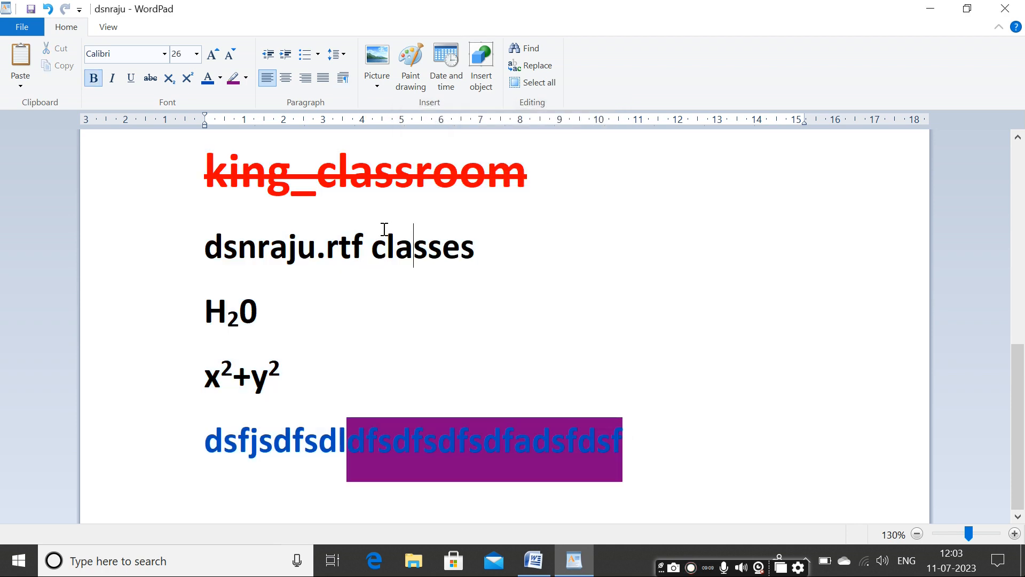
{"action": "scroll", "coordinate": [385, 229], "scroll_direction": "up", "scroll_amount": 3}
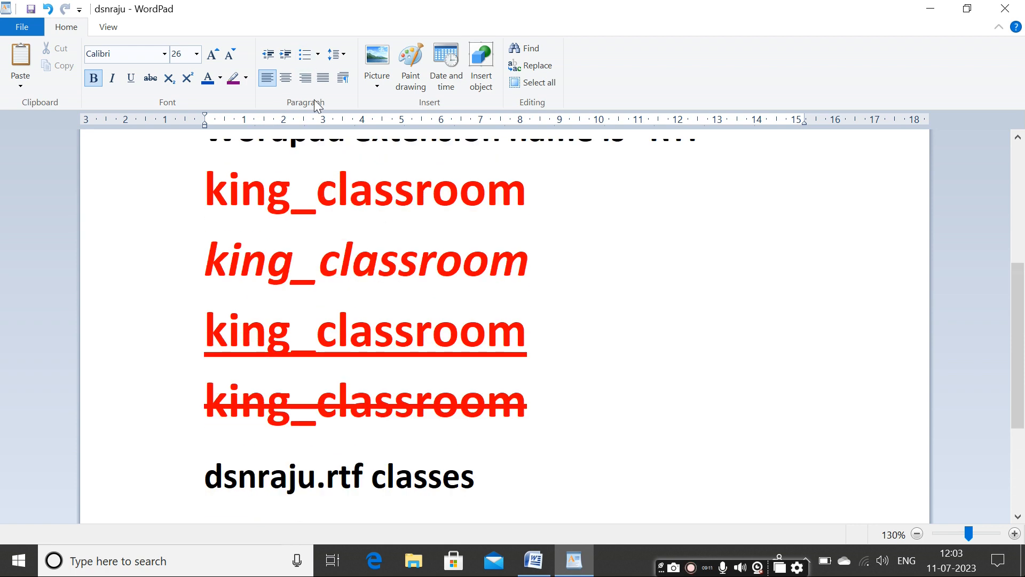
{"action": "left_click_drag", "start_coordinate": [190, 178], "coordinate": [454, 394]}
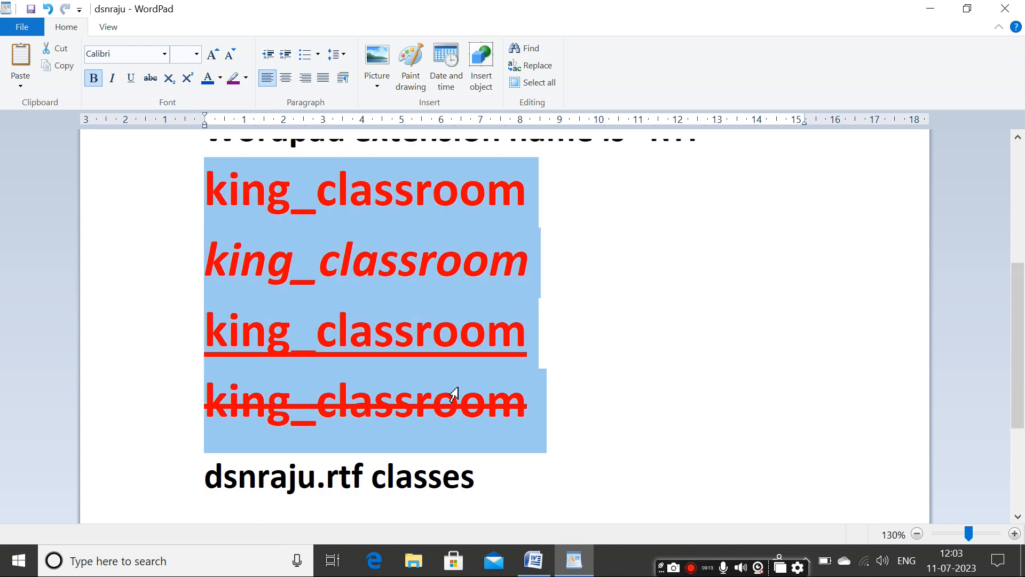
Bullet the selected lines, splitting each king_classroom line into its own bullet
{"action": "left_click", "coordinate": [317, 54]}
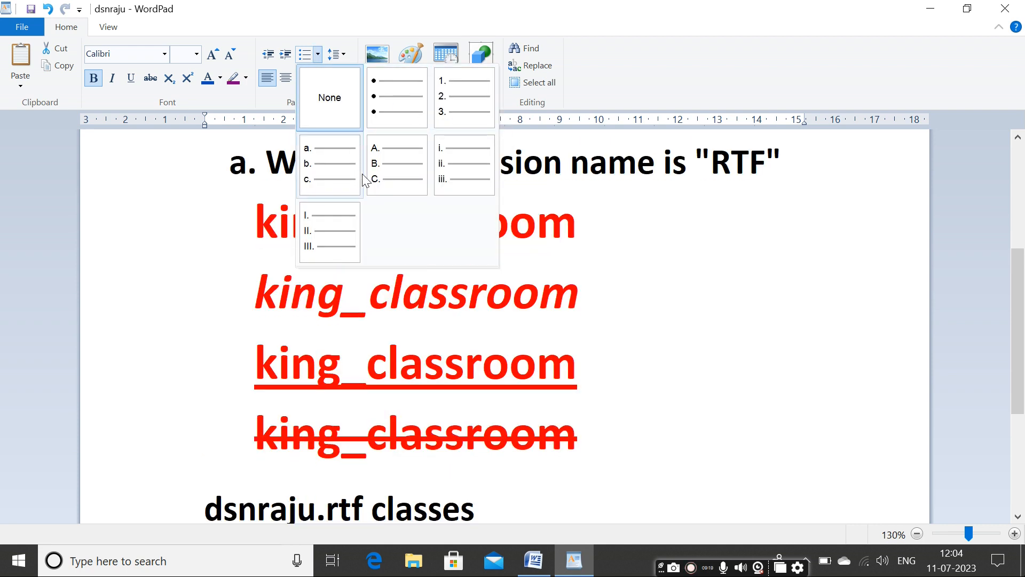
{"action": "left_click", "coordinate": [395, 109]}
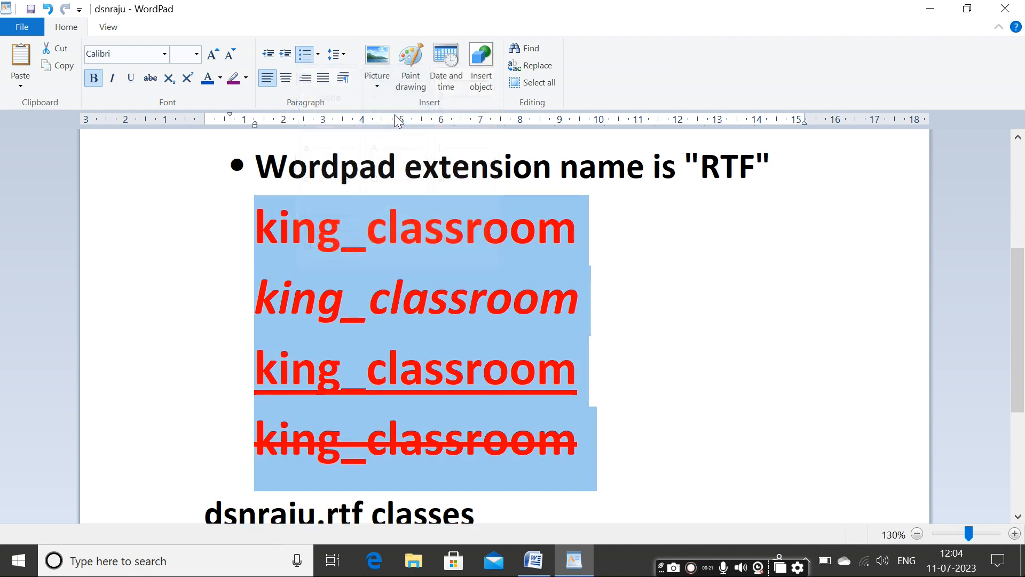
{"action": "left_click", "coordinate": [792, 174]}
{"action": "key", "text": "Return"}
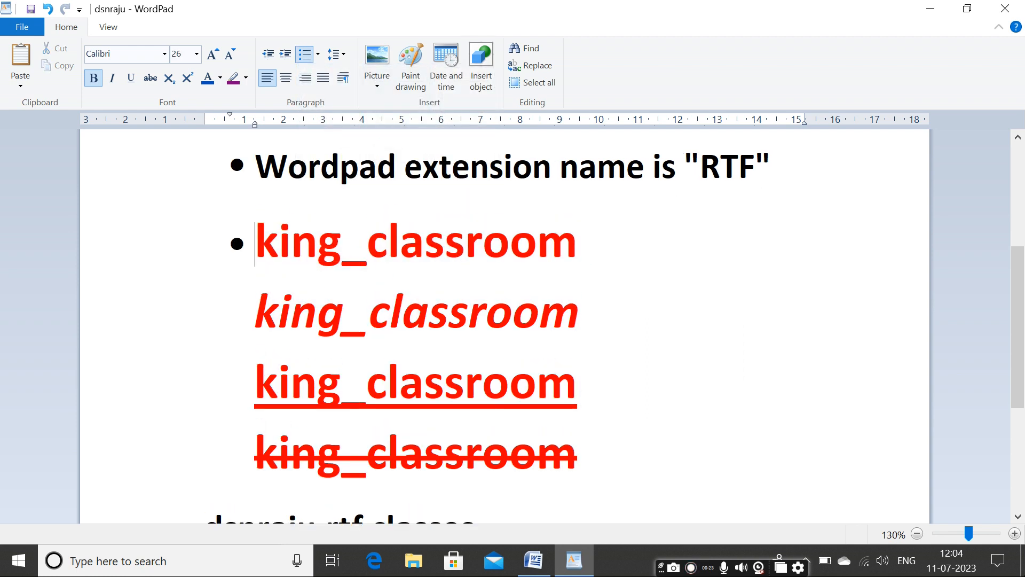
{"action": "left_click", "coordinate": [609, 299]}
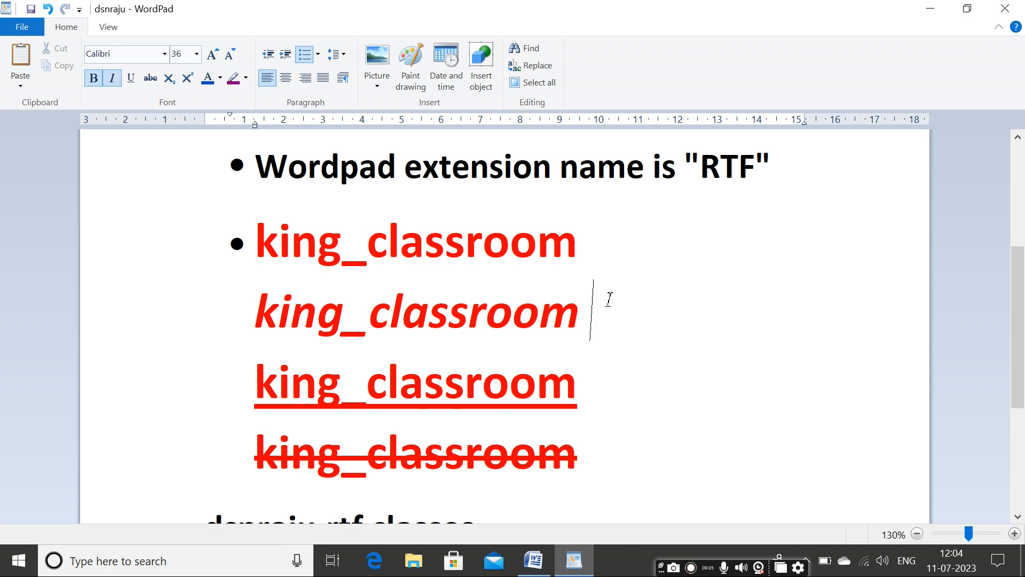
{"action": "key", "text": "Return"}
{"action": "left_click", "coordinate": [610, 241]}
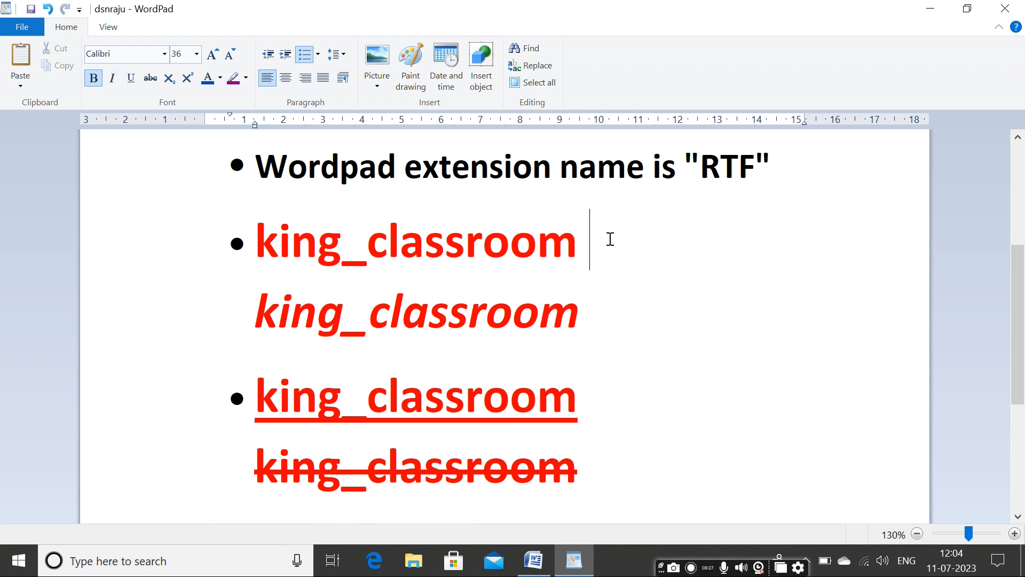
{"action": "key", "text": "Return"}
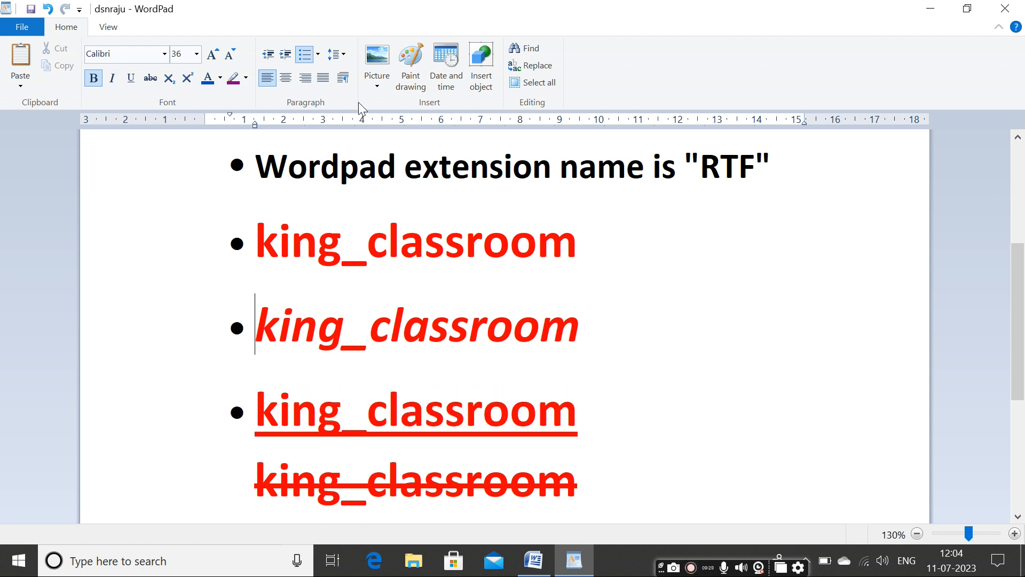
Number the italic king_classroom line as item 1 and add item 2 'ewrhwehr'
{"action": "left_click", "coordinate": [318, 54]}
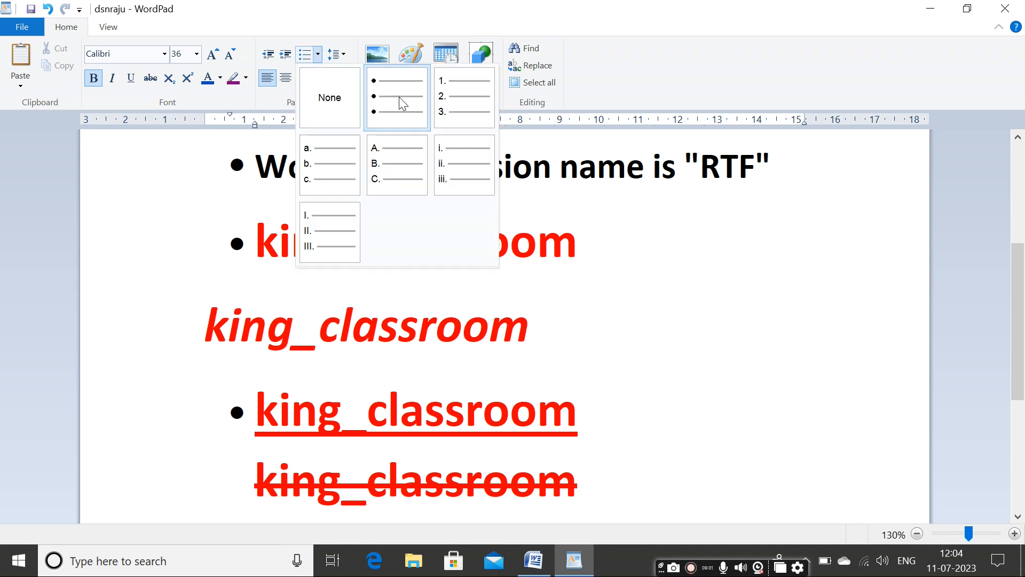
{"action": "left_click", "coordinate": [472, 107]}
{"action": "left_click", "coordinate": [614, 330]}
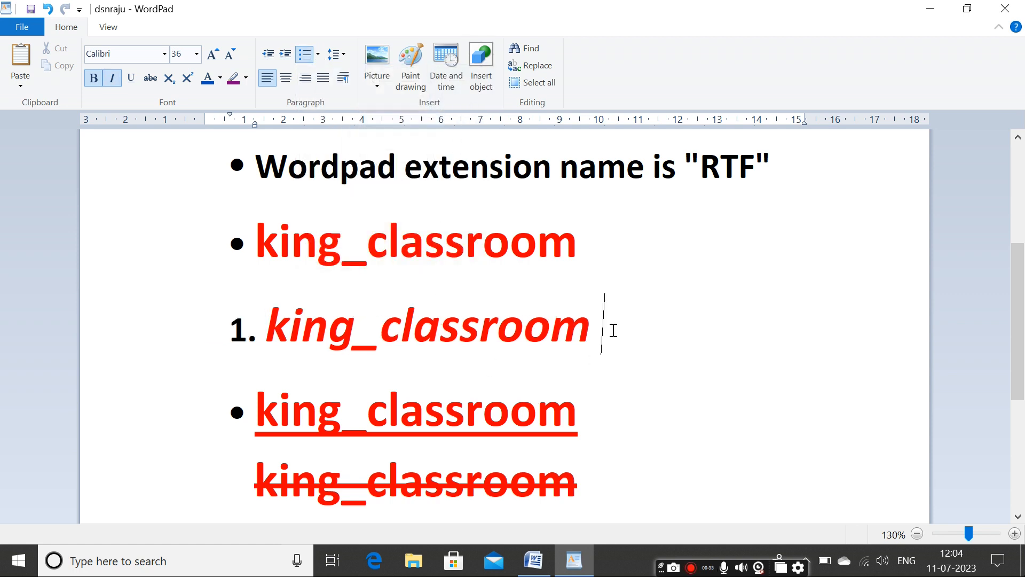
{"action": "key", "text": "Return"}
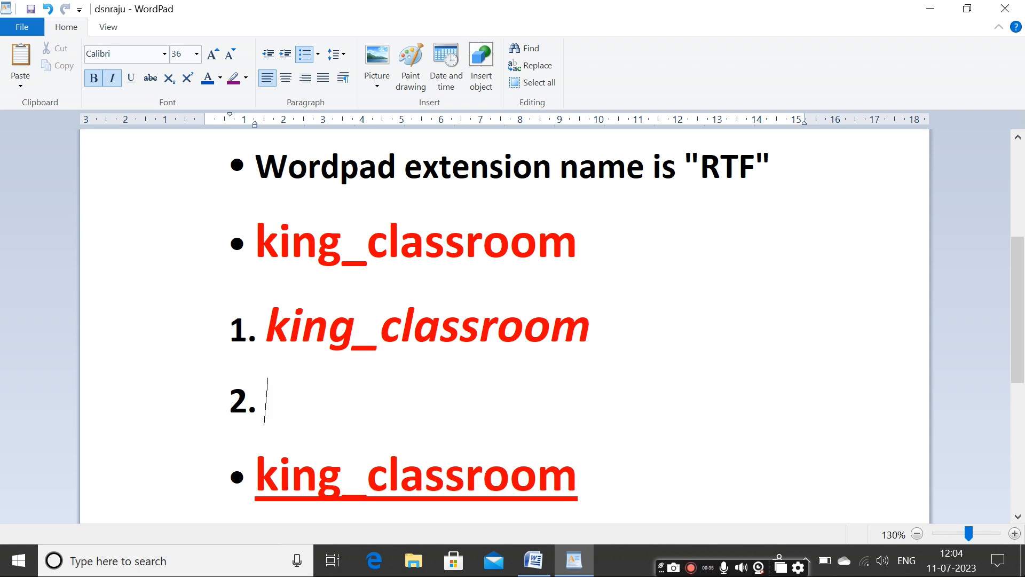
{"action": "type", "text": "ewrhwehr"}
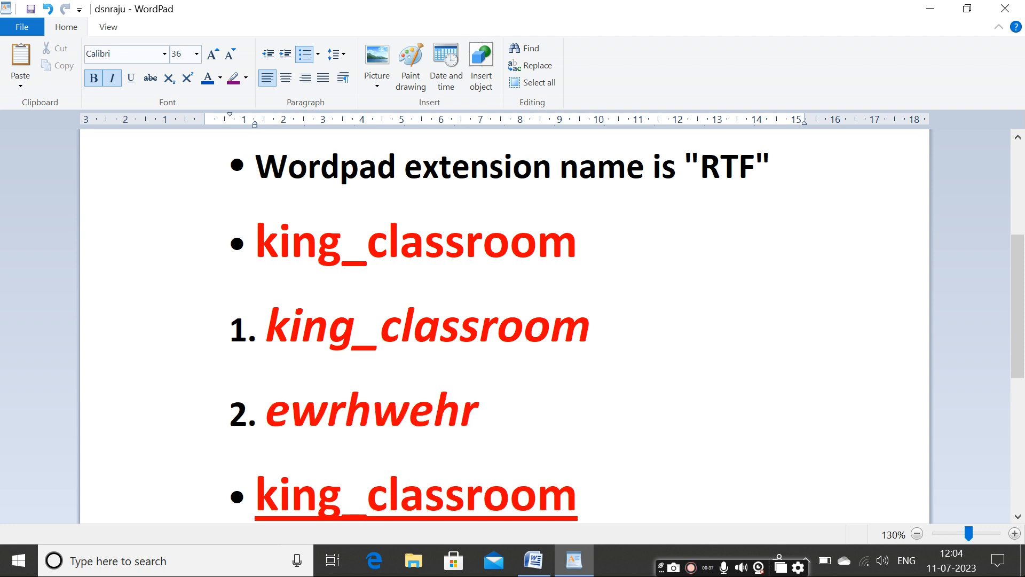
Try different indents for item 2, ending aligned with item 1
{"action": "left_click", "coordinate": [272, 59]}
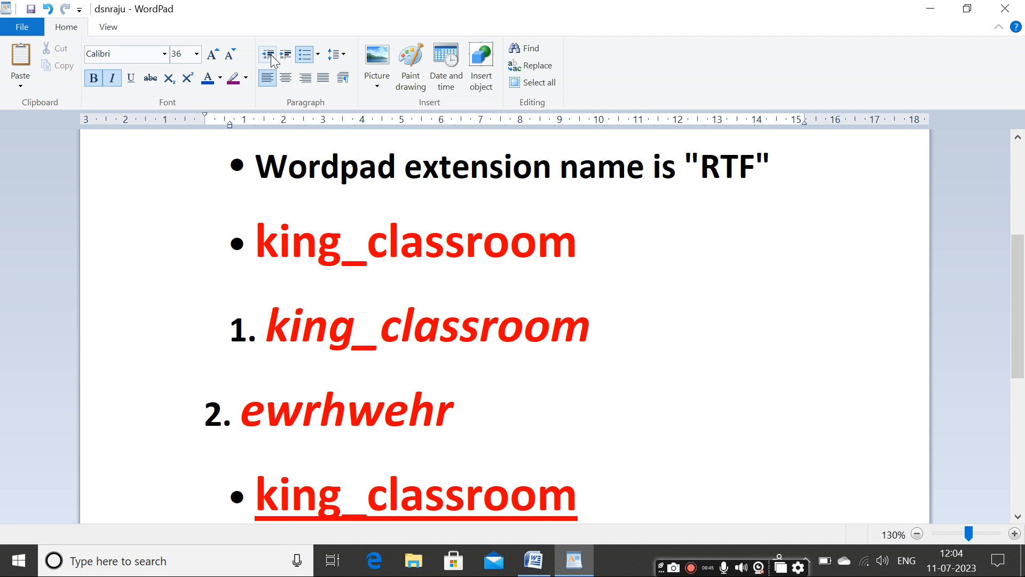
{"action": "left_click", "coordinate": [284, 61]}
{"action": "left_click", "coordinate": [285, 60]}
{"action": "left_click", "coordinate": [285, 60]}
{"action": "left_click", "coordinate": [269, 55]}
{"action": "left_click", "coordinate": [269, 56]}
{"action": "left_click", "coordinate": [288, 60]}
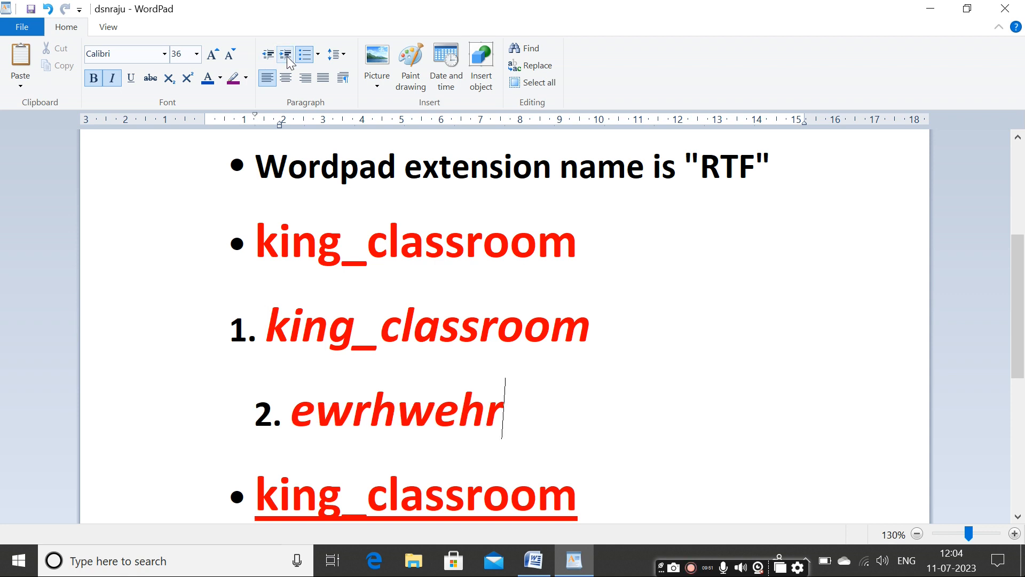
{"action": "left_click", "coordinate": [287, 60]}
{"action": "left_click", "coordinate": [266, 58]}
{"action": "left_click", "coordinate": [267, 58]}
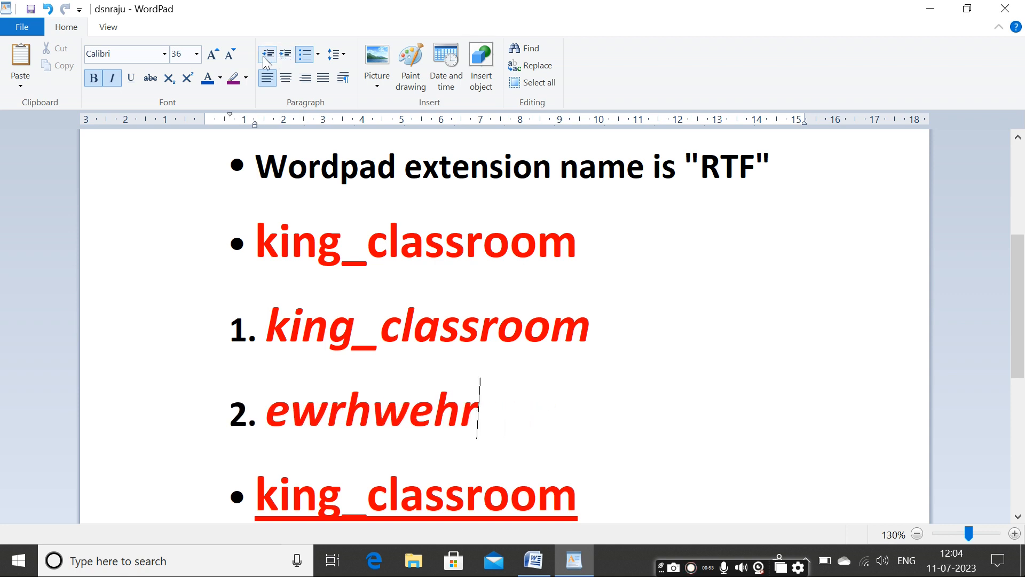
Try line spacing 1.0 and 2, settling on 1.0
{"action": "left_click", "coordinate": [340, 56]}
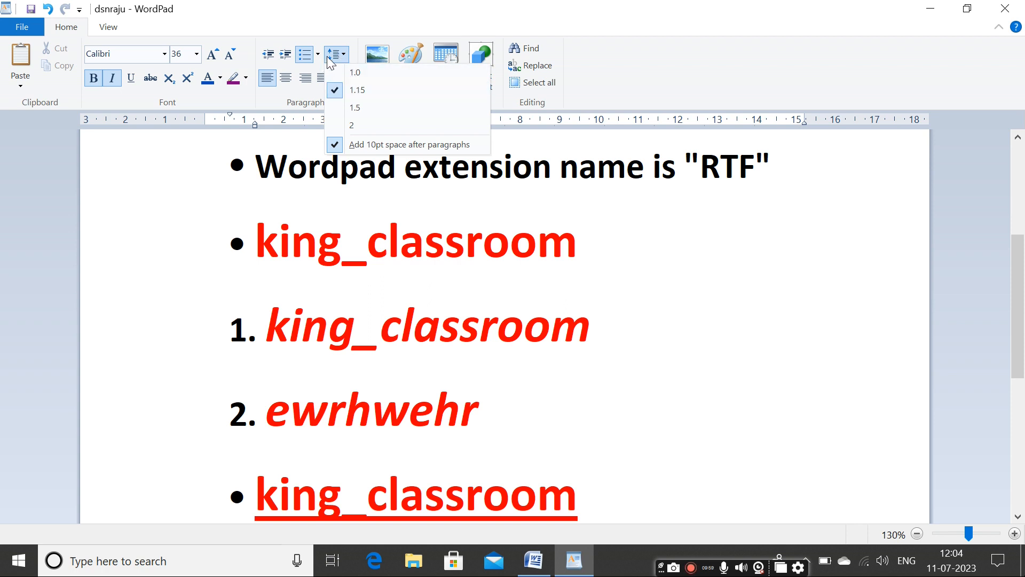
{"action": "left_click", "coordinate": [352, 80]}
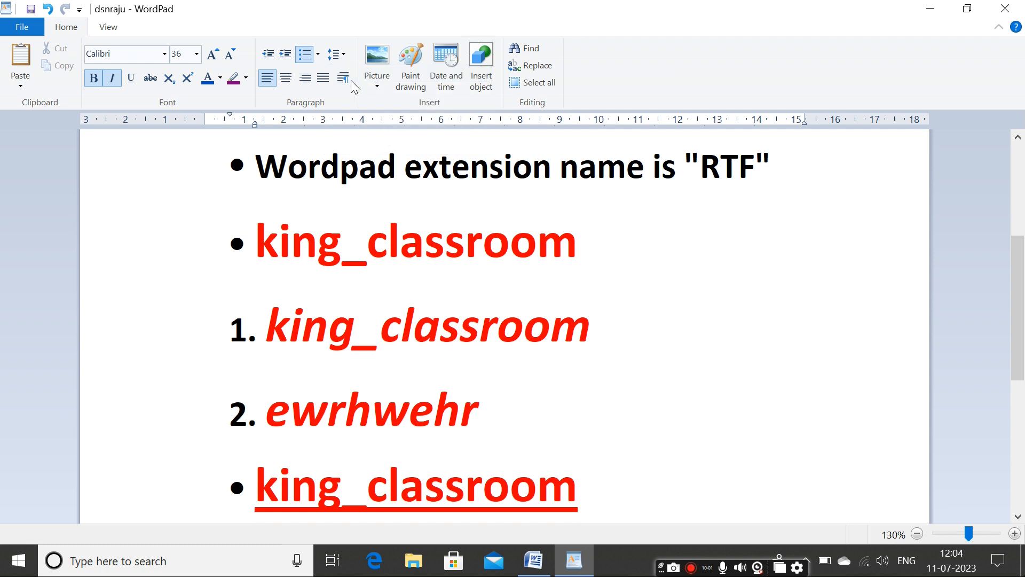
{"action": "left_click", "coordinate": [337, 53]}
{"action": "left_click", "coordinate": [355, 123]}
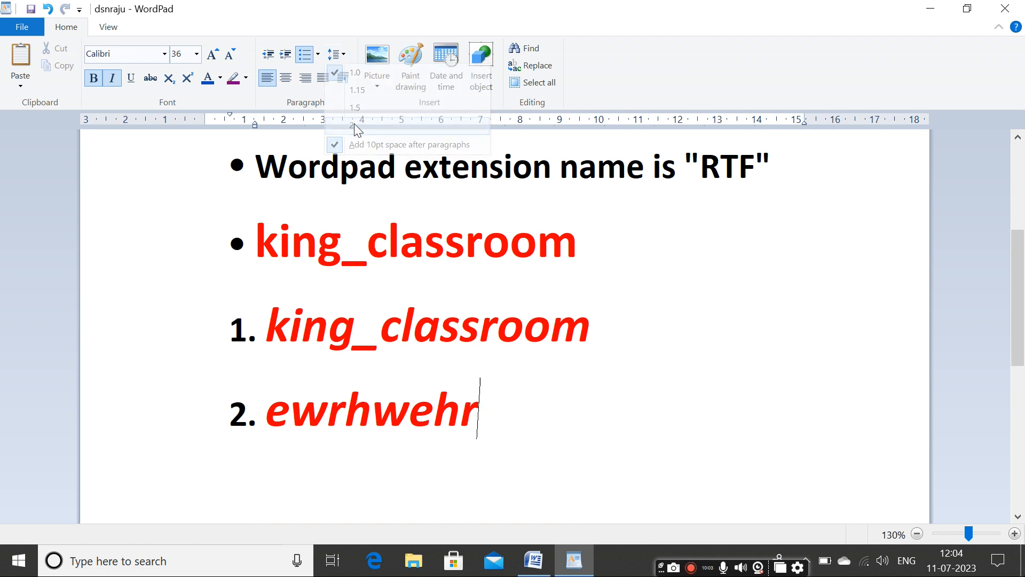
{"action": "scroll", "coordinate": [518, 278], "scroll_direction": "down", "scroll_amount": 5}
{"action": "scroll", "coordinate": [518, 282], "scroll_direction": "up", "scroll_amount": 6}
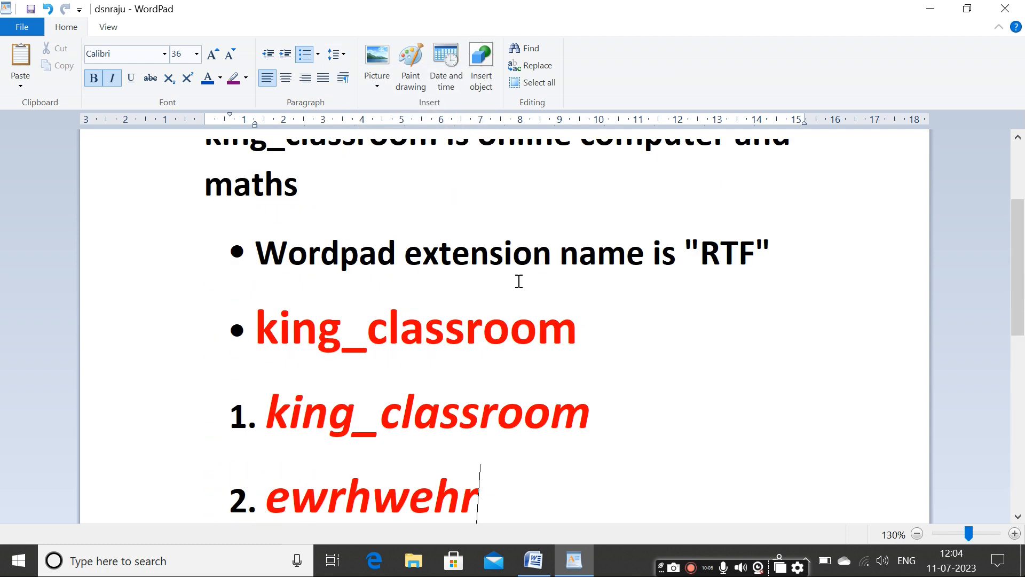
{"action": "scroll", "coordinate": [518, 281], "scroll_direction": "down", "scroll_amount": 3}
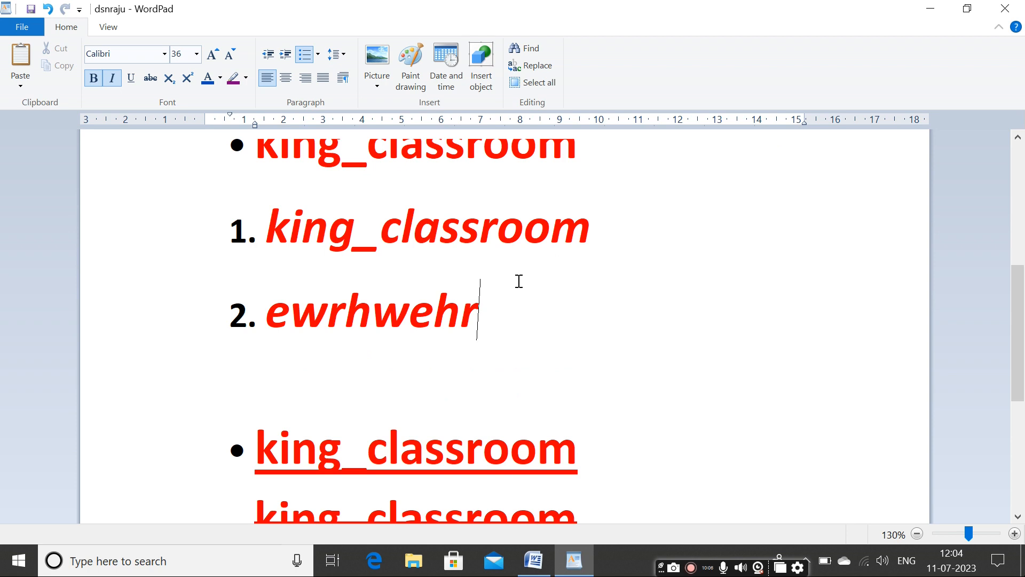
{"action": "left_click", "coordinate": [344, 58]}
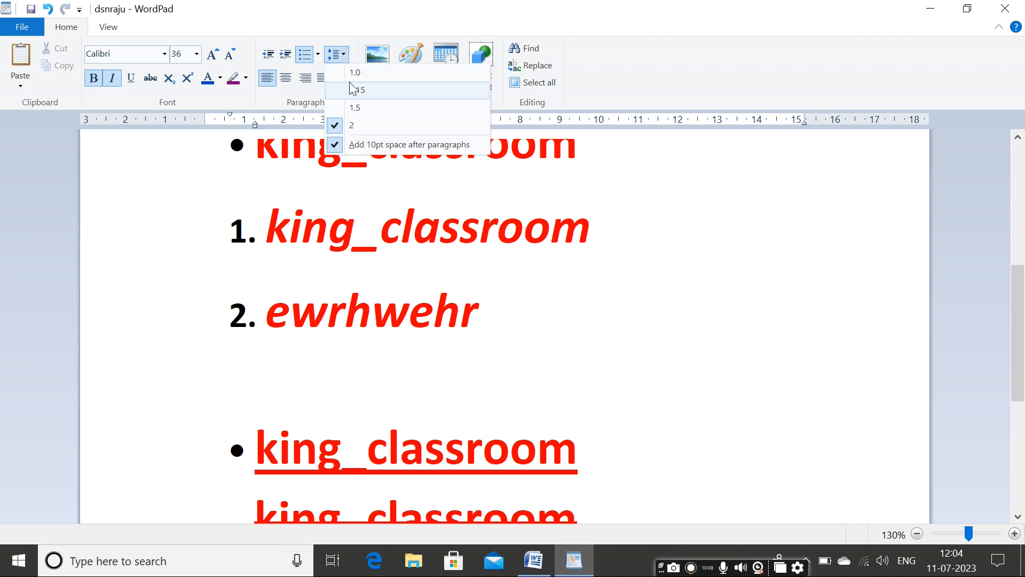
{"action": "left_click", "coordinate": [349, 75]}
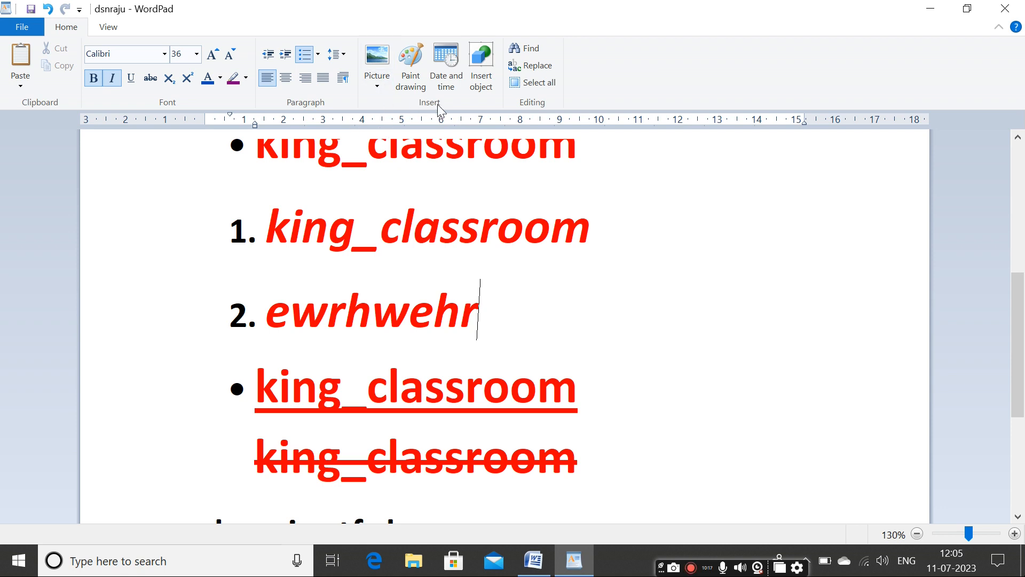
Insert the first Camera Roll photo, then delete it
{"action": "left_click", "coordinate": [380, 83]}
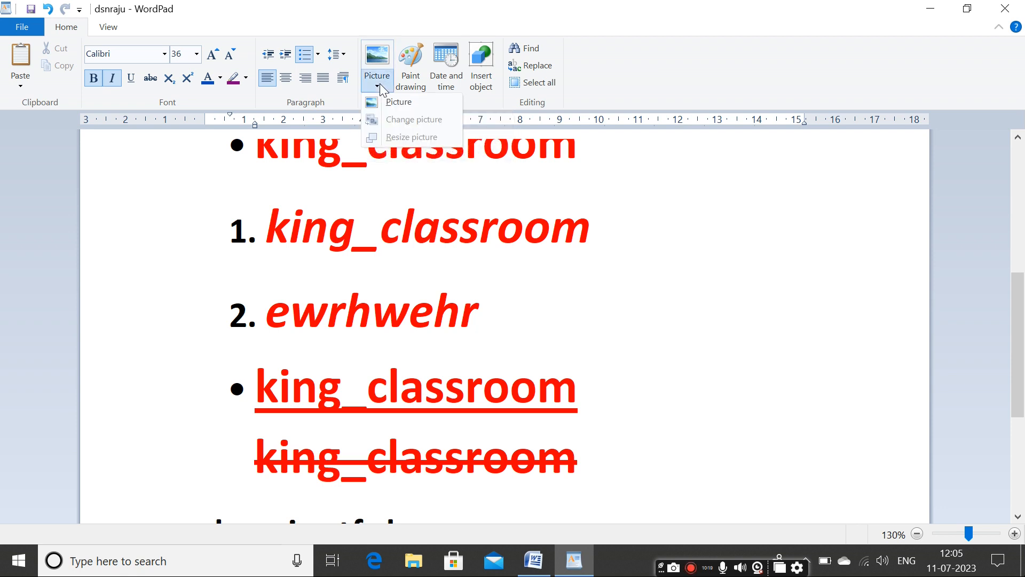
{"action": "left_click", "coordinate": [389, 105]}
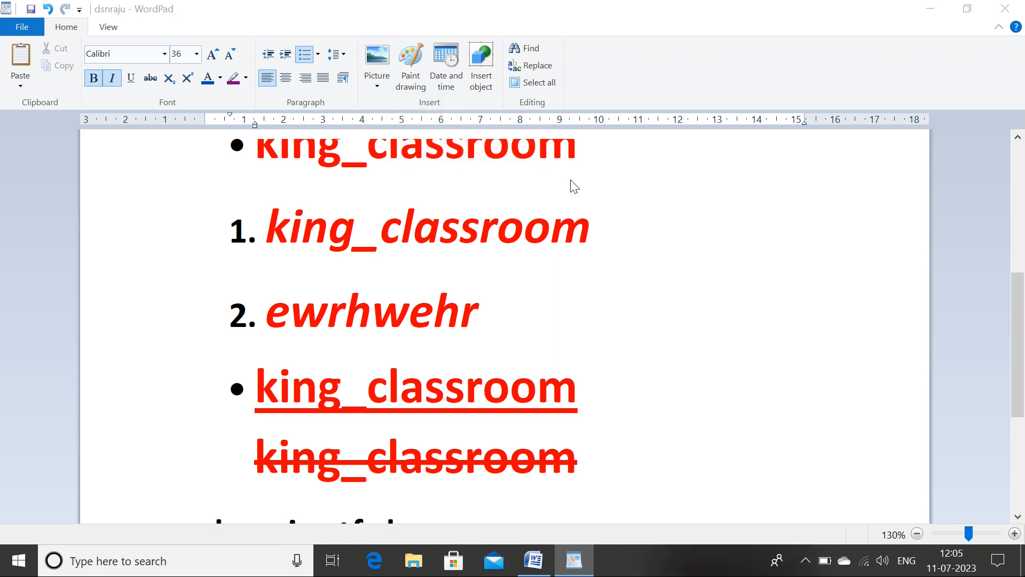
{"action": "left_click", "coordinate": [383, 77]}
{"action": "left_click", "coordinate": [456, 202]}
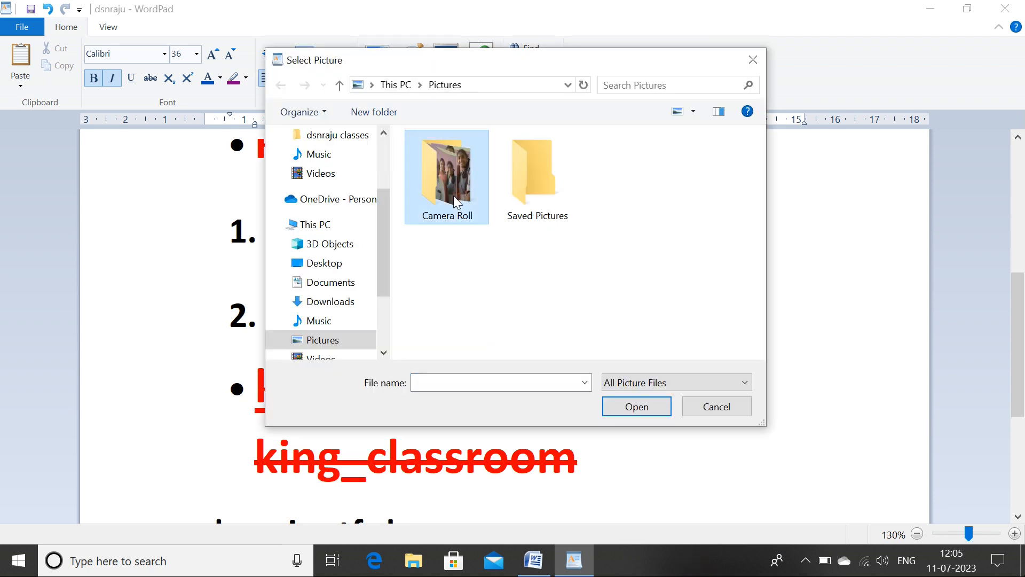
{"action": "double_click", "coordinate": [455, 202]}
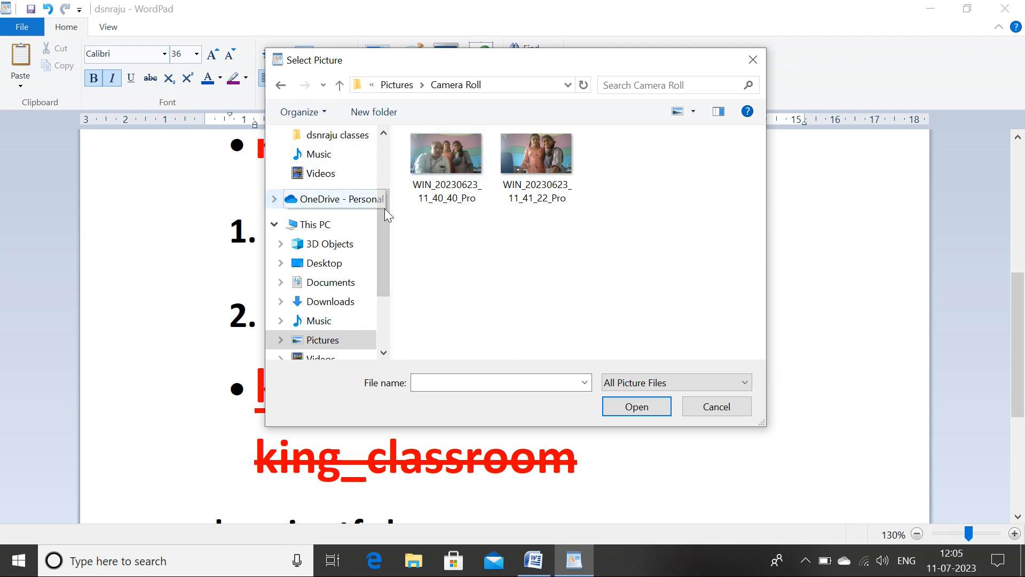
{"action": "left_click", "coordinate": [446, 160]}
{"action": "left_click", "coordinate": [658, 411]}
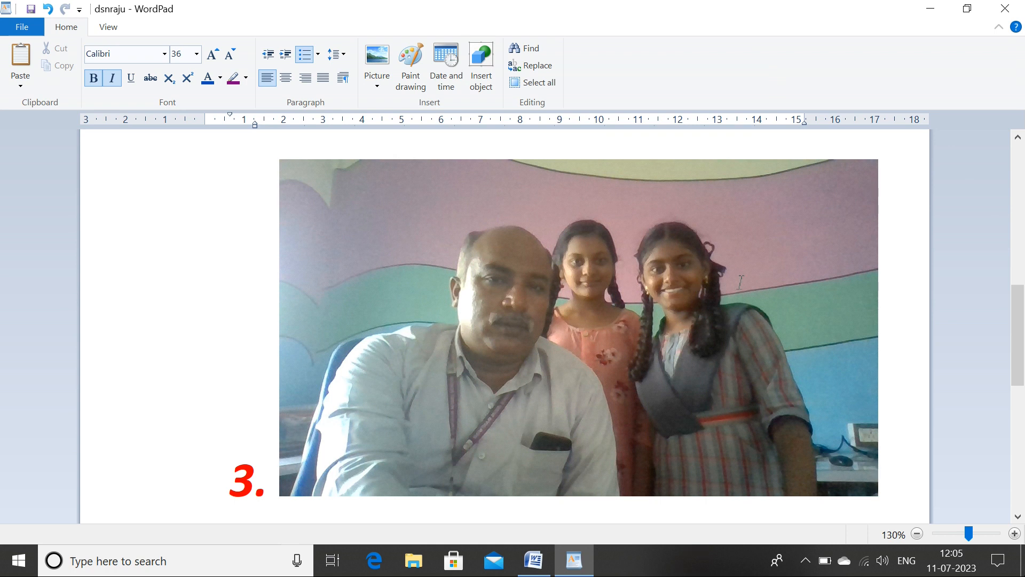
{"action": "left_click", "coordinate": [858, 229]}
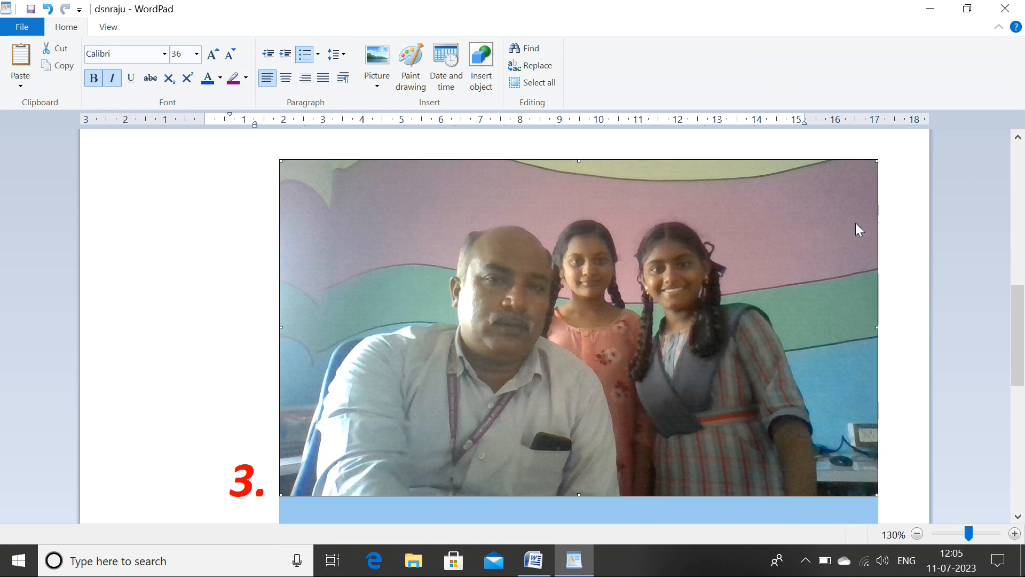
{"action": "key", "text": "Delete"}
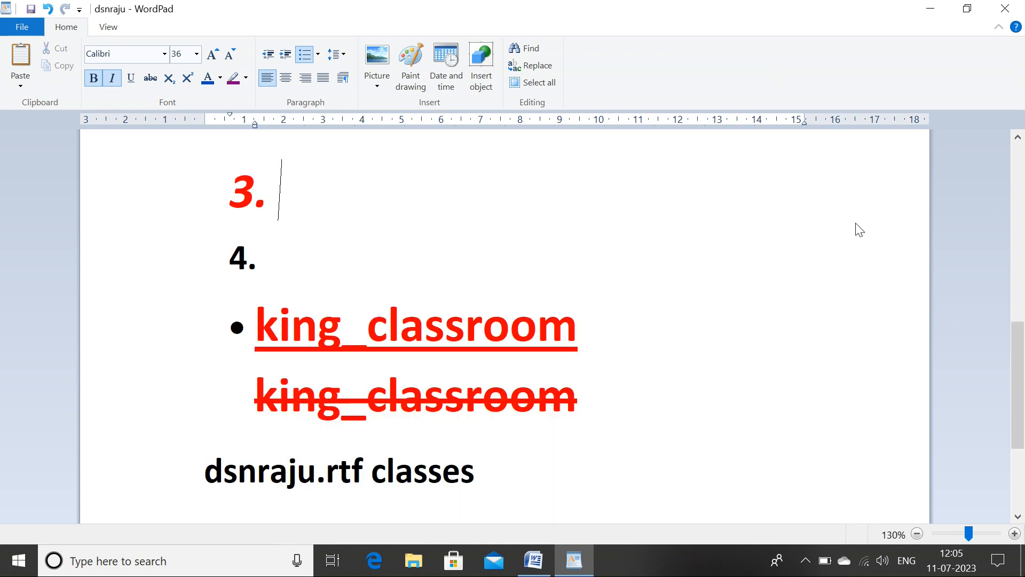
Insert the second Camera Roll photo, then delete it too
{"action": "left_click", "coordinate": [381, 86]}
{"action": "left_click", "coordinate": [391, 107]}
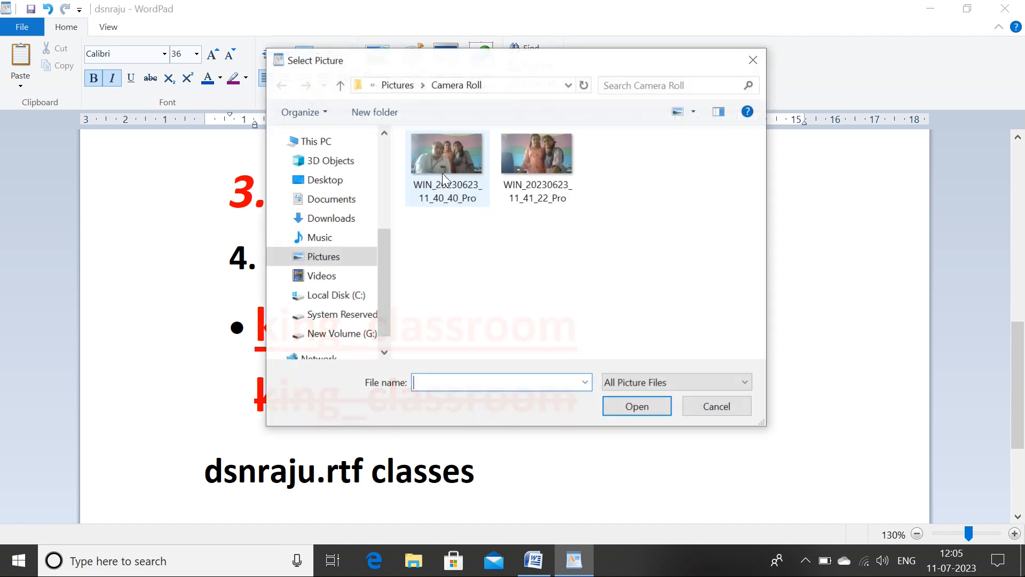
{"action": "left_click", "coordinate": [329, 259]}
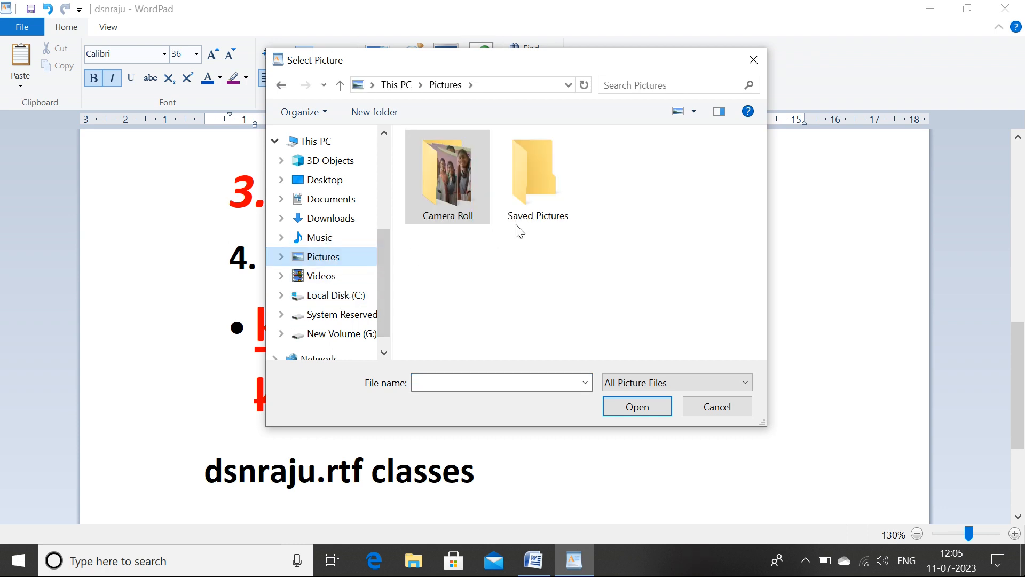
{"action": "double_click", "coordinate": [535, 182]}
{"action": "left_click", "coordinate": [334, 257]}
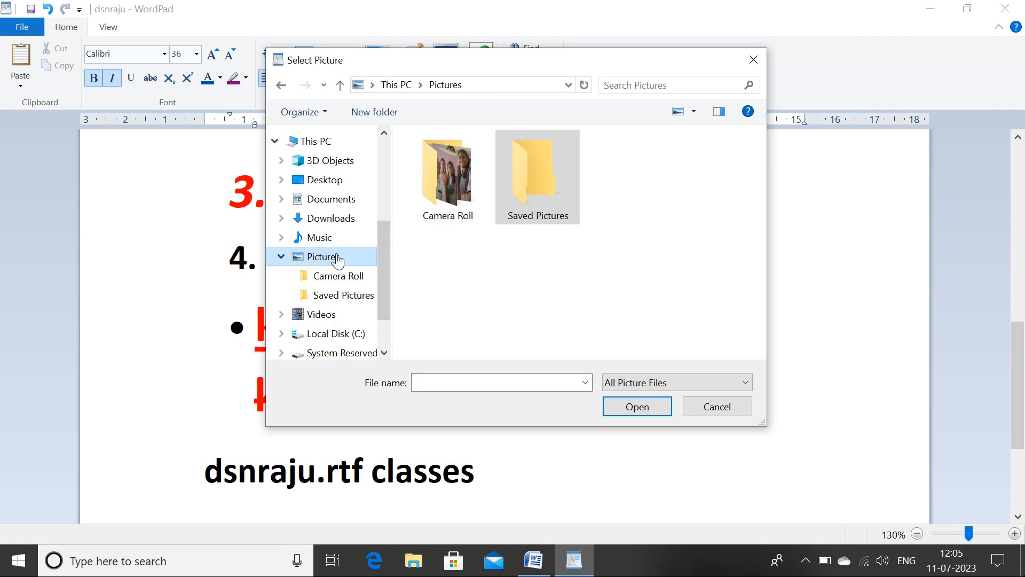
{"action": "double_click", "coordinate": [447, 177]}
{"action": "left_click", "coordinate": [537, 160]}
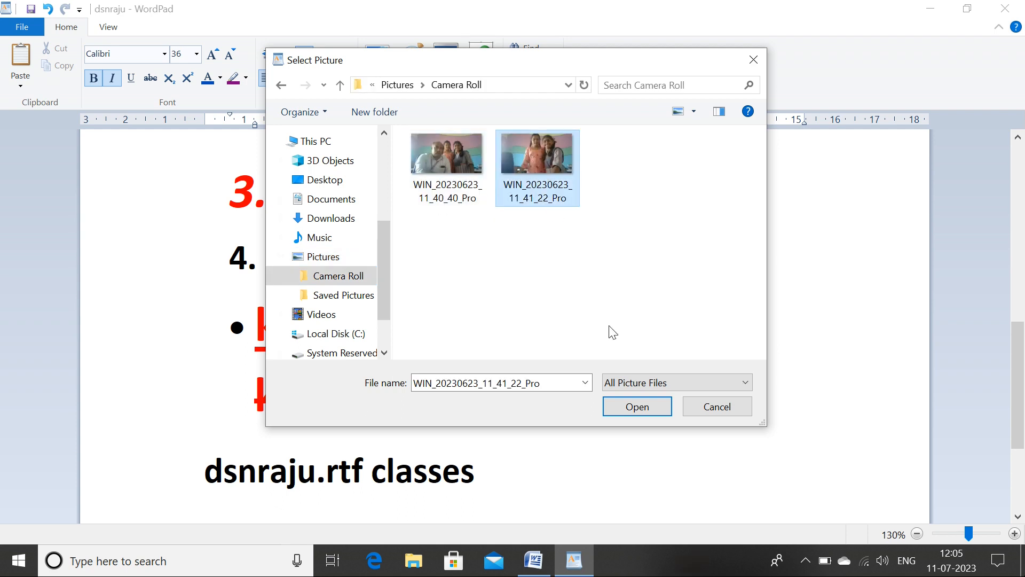
{"action": "left_click", "coordinate": [637, 406]}
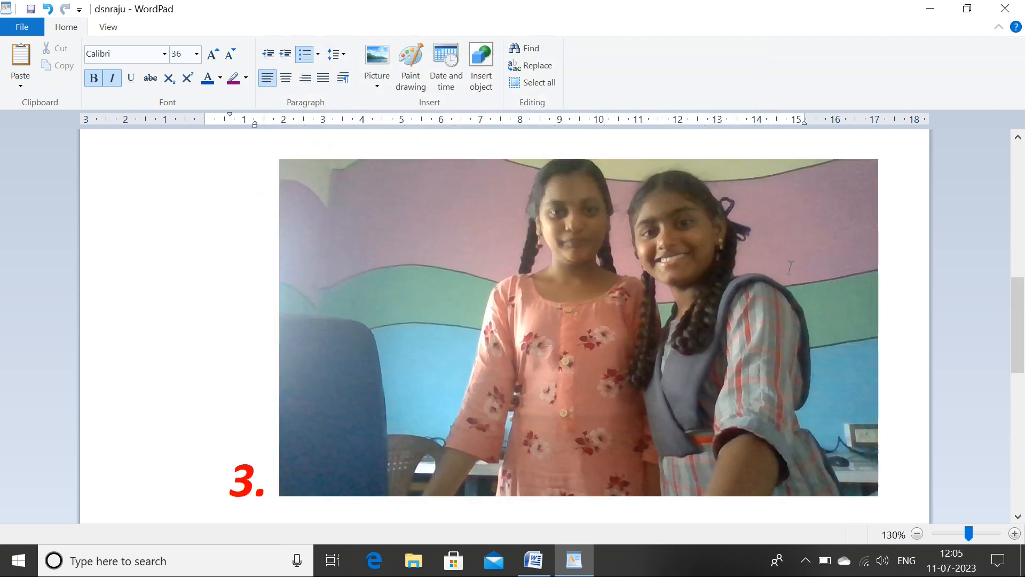
{"action": "left_click", "coordinate": [796, 263]}
{"action": "key", "text": "Delete"}
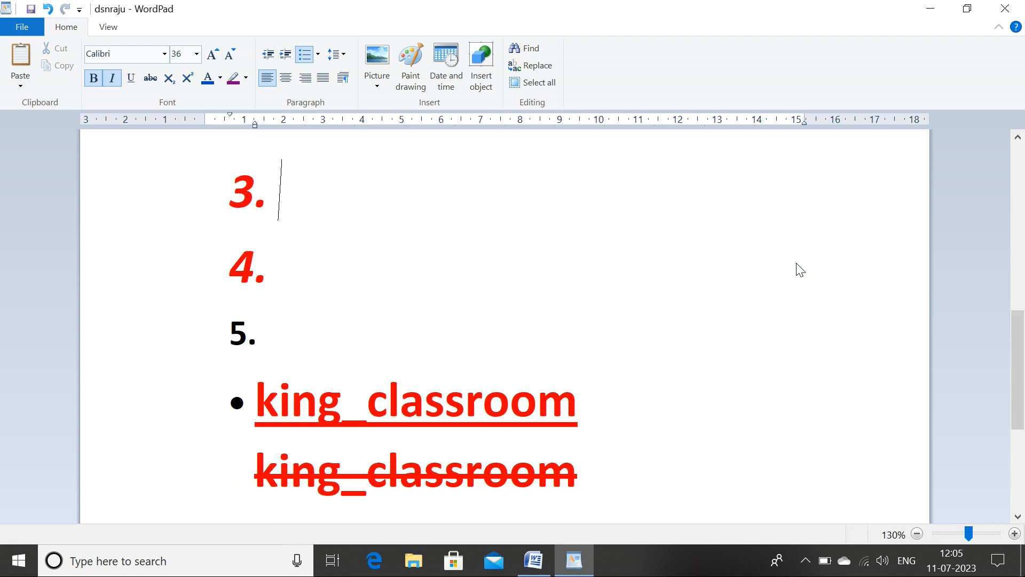
Embed a Paint drawing of an orange brush-painted S
{"action": "left_click", "coordinate": [408, 78]}
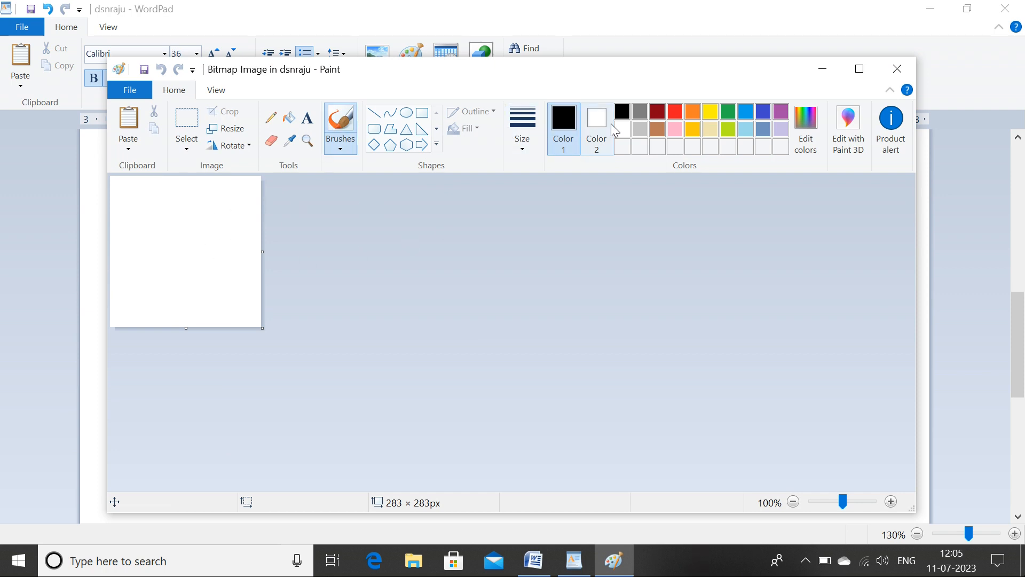
{"action": "left_click", "coordinate": [694, 113]}
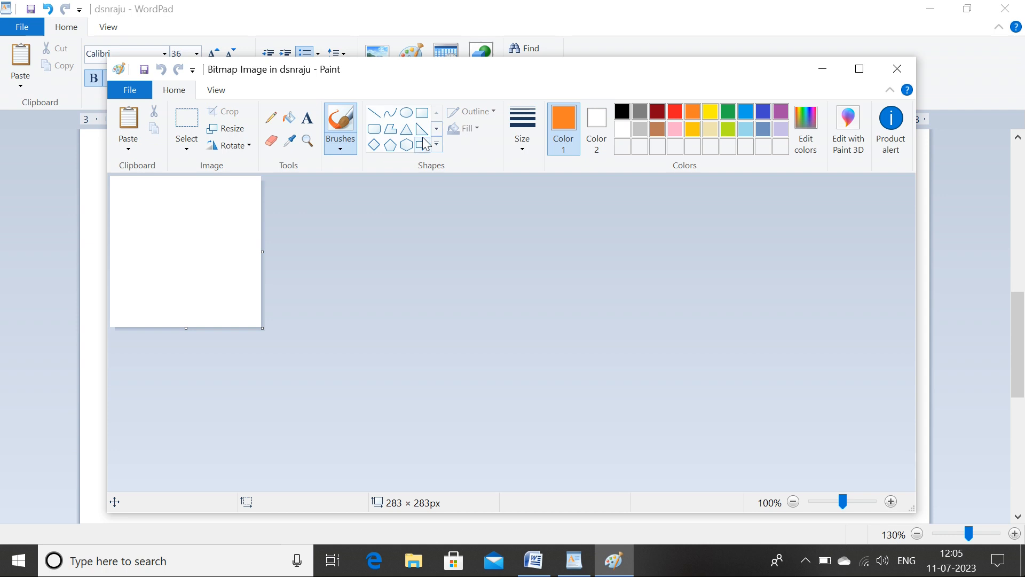
{"action": "left_click", "coordinate": [341, 143]}
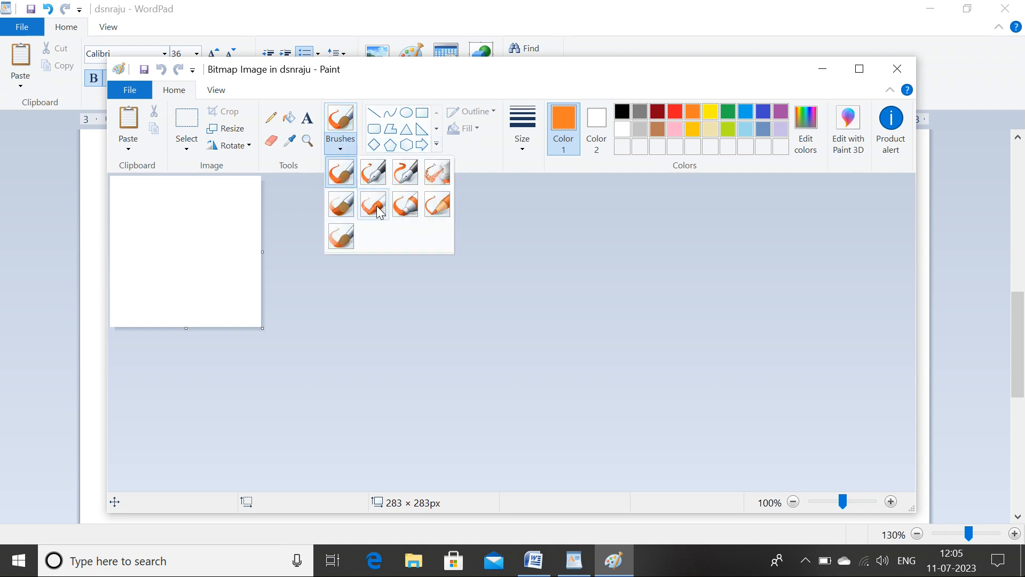
{"action": "left_click", "coordinate": [329, 206]}
{"action": "mouse_move", "coordinate": [213, 231]}
{"action": "left_mouse_down"}
{"action": "mouse_move", "coordinate": [163, 228]}
{"action": "mouse_move", "coordinate": [167, 267]}
{"action": "mouse_move", "coordinate": [192, 304]}
{"action": "mouse_move", "coordinate": [154, 304]}
{"action": "left_mouse_up"}
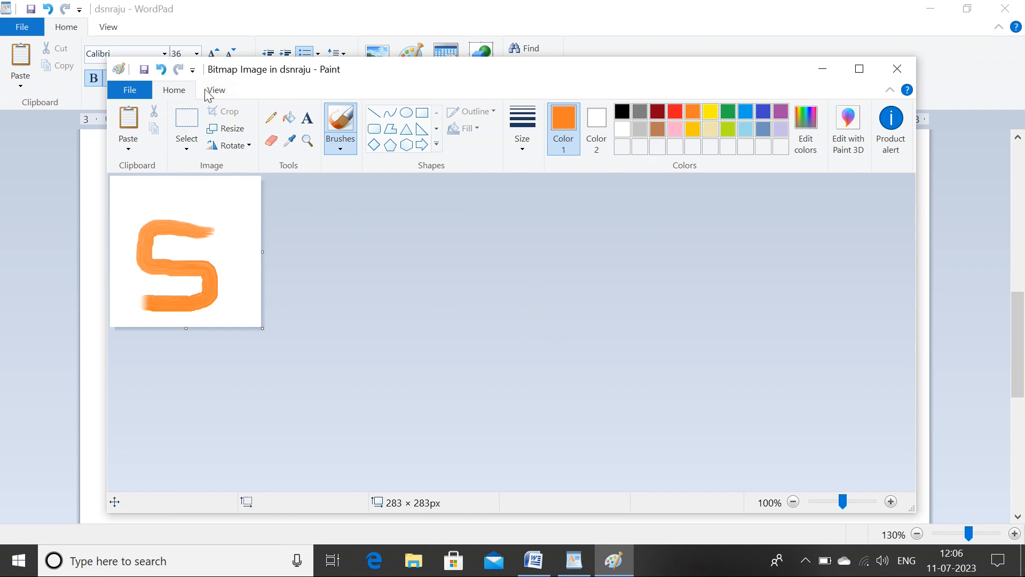
{"action": "left_click", "coordinate": [897, 68]}
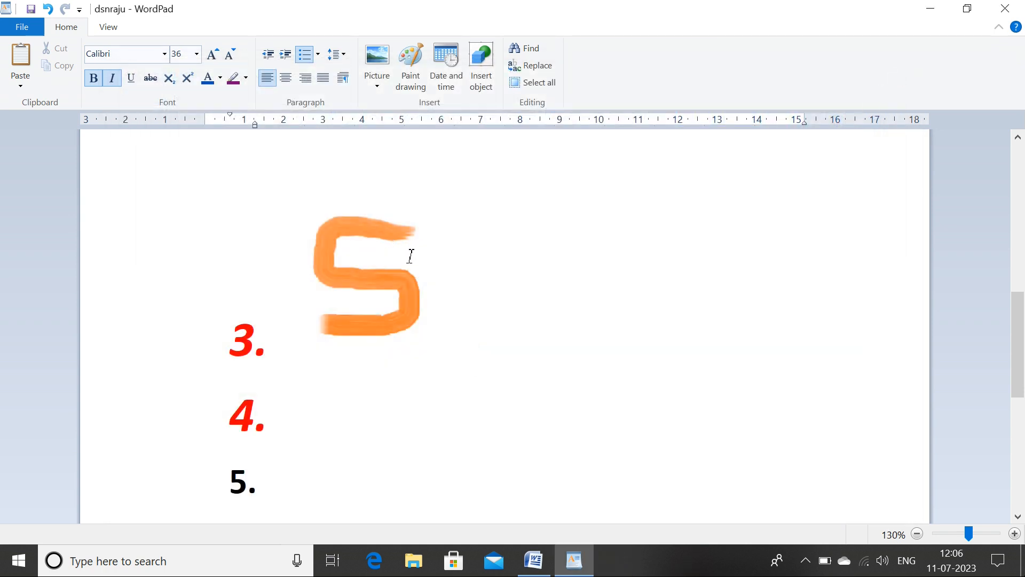
Embed a second Paint drawing with a blue oil-brush M after item 4
{"action": "left_click", "coordinate": [388, 417]}
{"action": "left_click", "coordinate": [411, 91]}
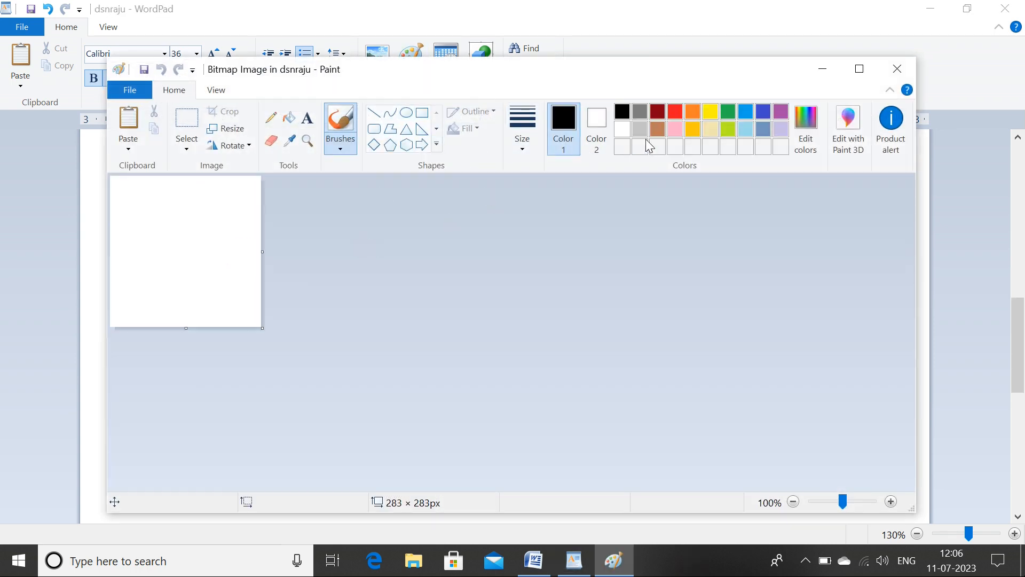
{"action": "left_click", "coordinate": [746, 113]}
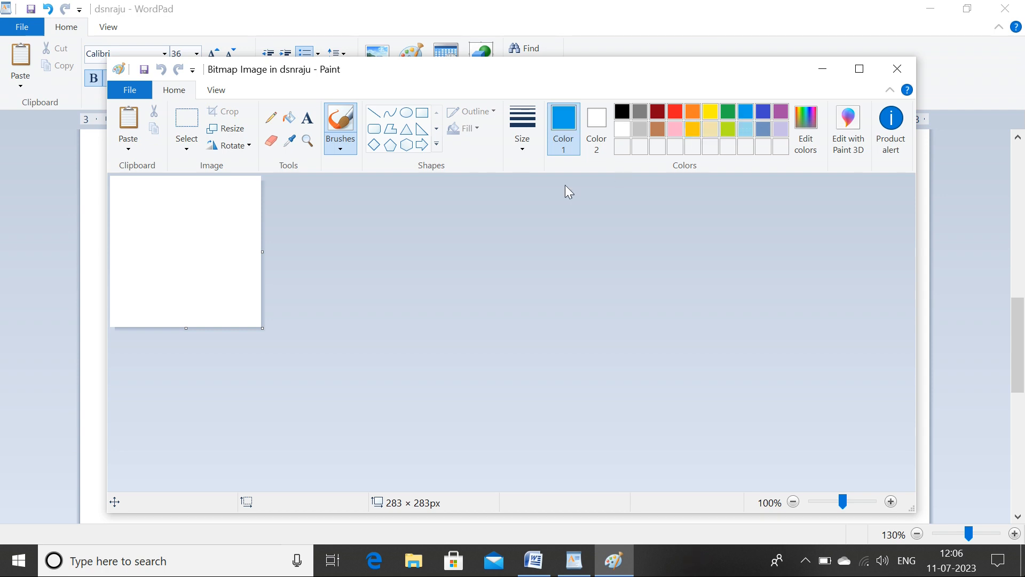
{"action": "left_click", "coordinate": [340, 145]}
{"action": "left_click", "coordinate": [340, 214]}
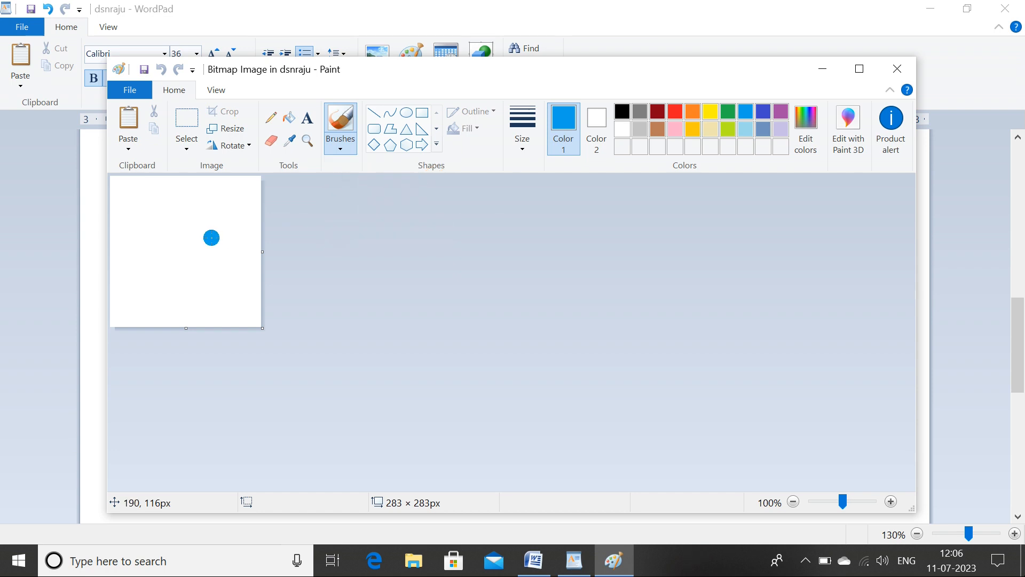
{"action": "mouse_move", "coordinate": [138, 273]}
{"action": "left_mouse_down"}
{"action": "mouse_move", "coordinate": [138, 223]}
{"action": "mouse_move", "coordinate": [160, 208]}
{"action": "mouse_move", "coordinate": [198, 223]}
{"action": "mouse_move", "coordinate": [219, 196]}
{"action": "mouse_move", "coordinate": [219, 276]}
{"action": "left_mouse_up"}
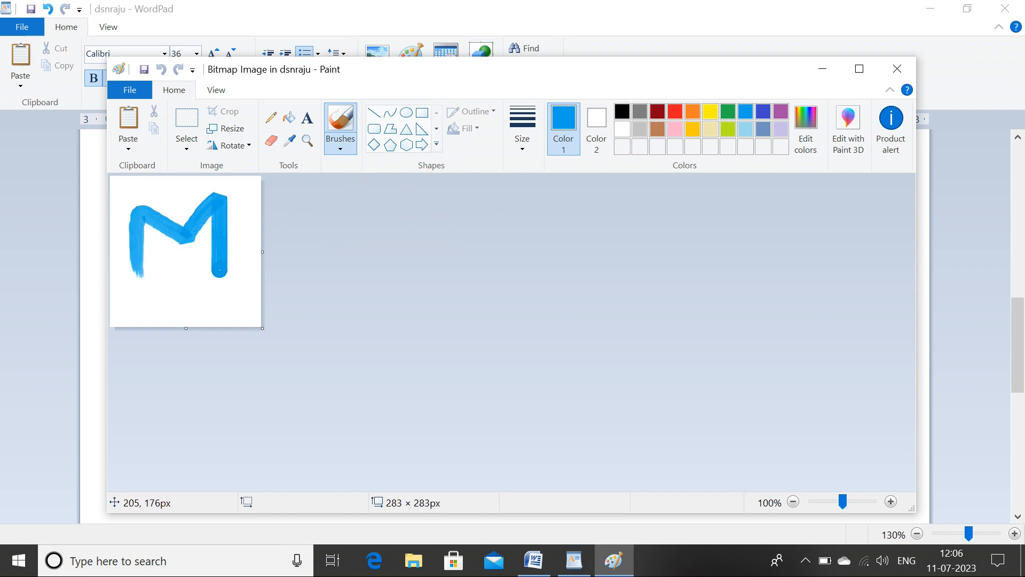
{"action": "left_click", "coordinate": [890, 65]}
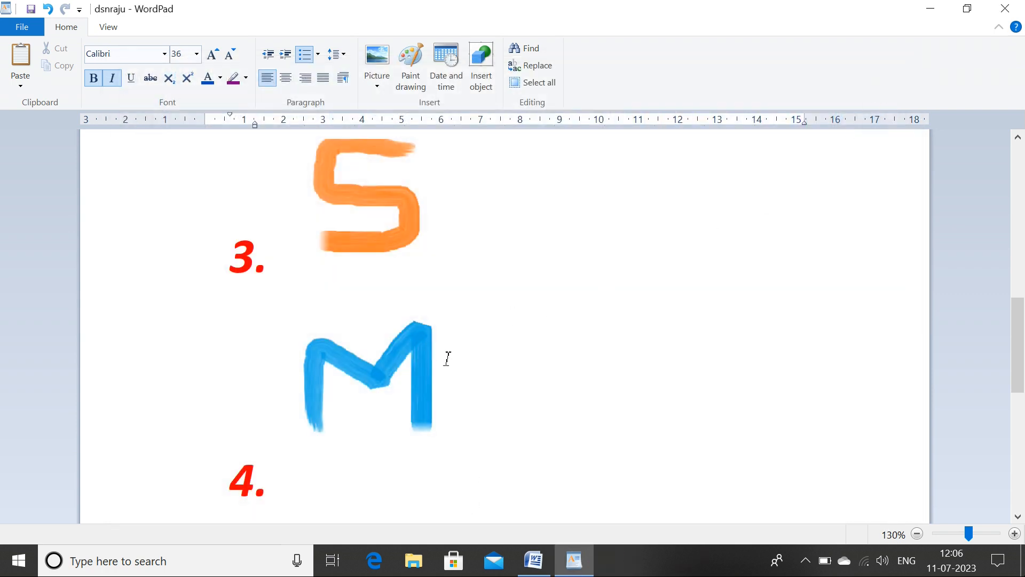
{"action": "left_click", "coordinate": [445, 65]}
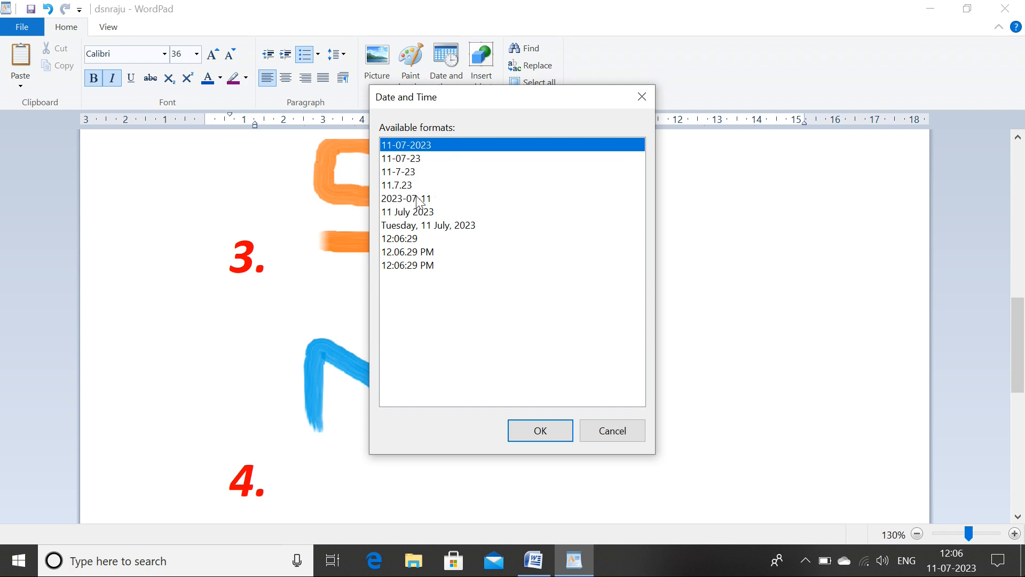
Insert the long date Tuesday, 11 July, 2023 after item 4
{"action": "left_click", "coordinate": [399, 225]}
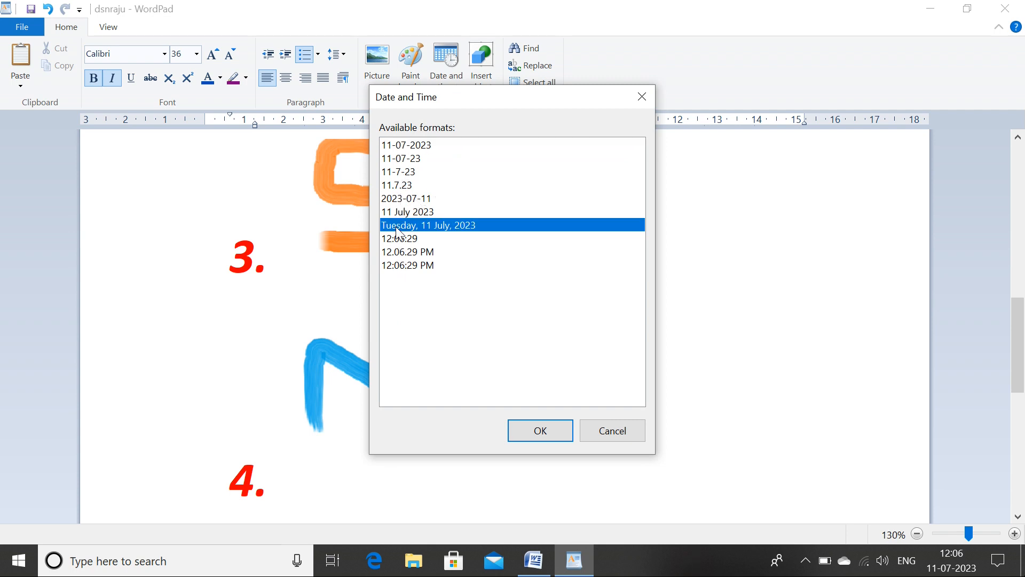
{"action": "left_click", "coordinate": [539, 430]}
{"action": "left_click_drag", "start_coordinate": [718, 479], "coordinate": [322, 480]}
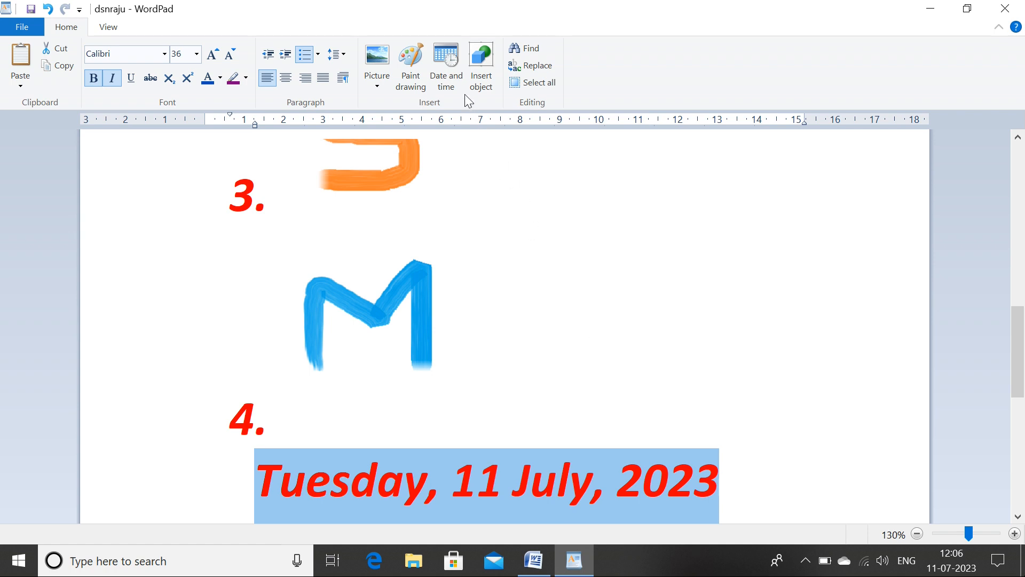
{"action": "left_click", "coordinate": [741, 464]}
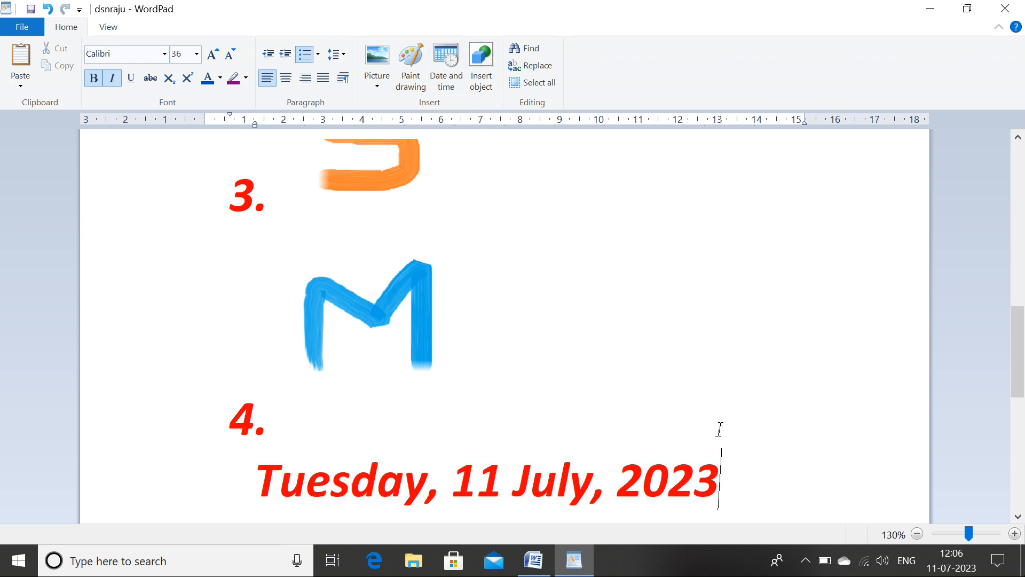
{"action": "scroll", "coordinate": [719, 429], "scroll_direction": "down", "scroll_amount": 1}
Insert 11-07-2023 as item 5 and start an empty item 6
{"action": "left_click", "coordinate": [448, 77]}
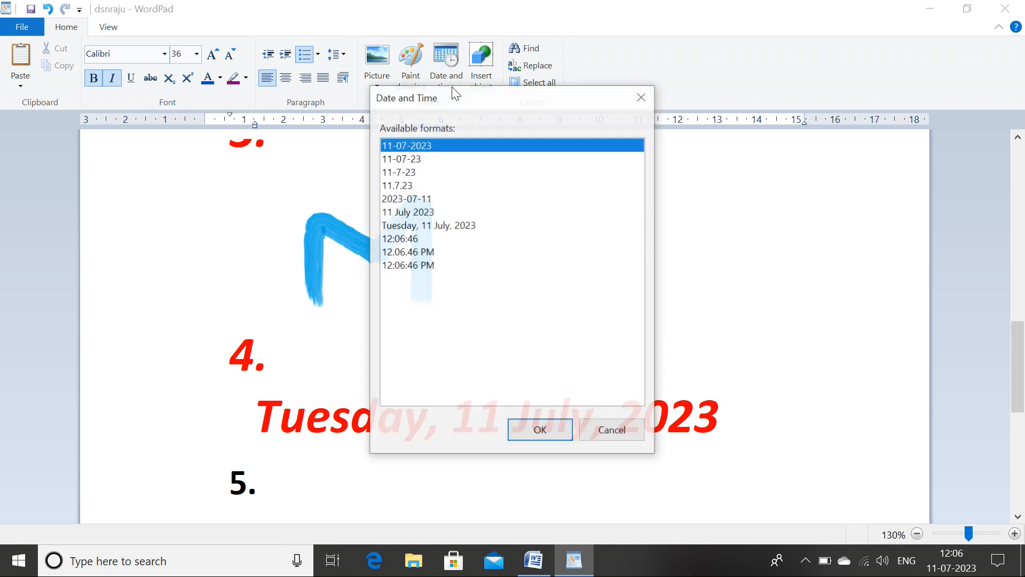
{"action": "left_click", "coordinate": [519, 428]}
{"action": "left_click", "coordinate": [725, 422]}
{"action": "key", "text": "Return"}
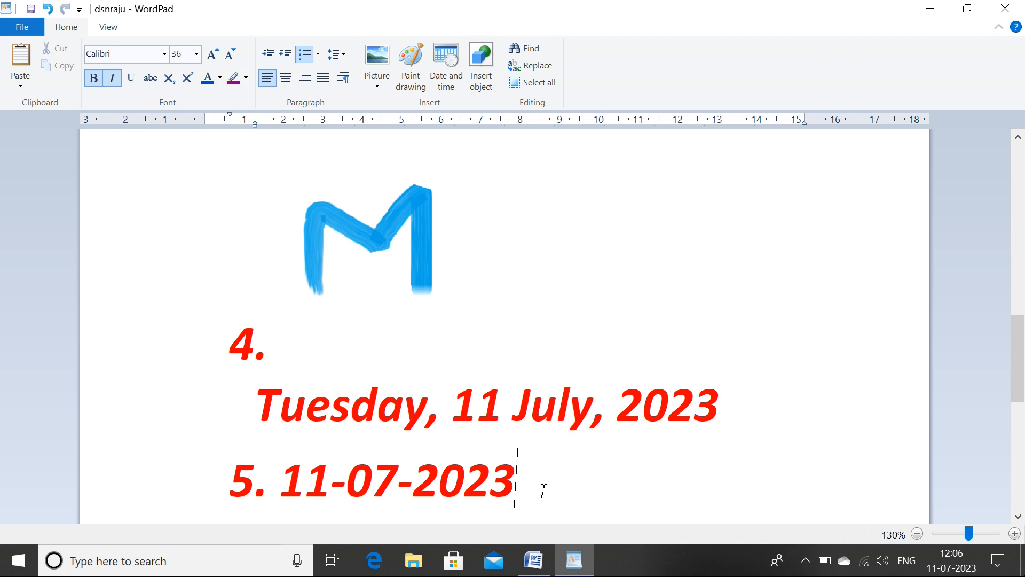
{"action": "key", "text": "Return"}
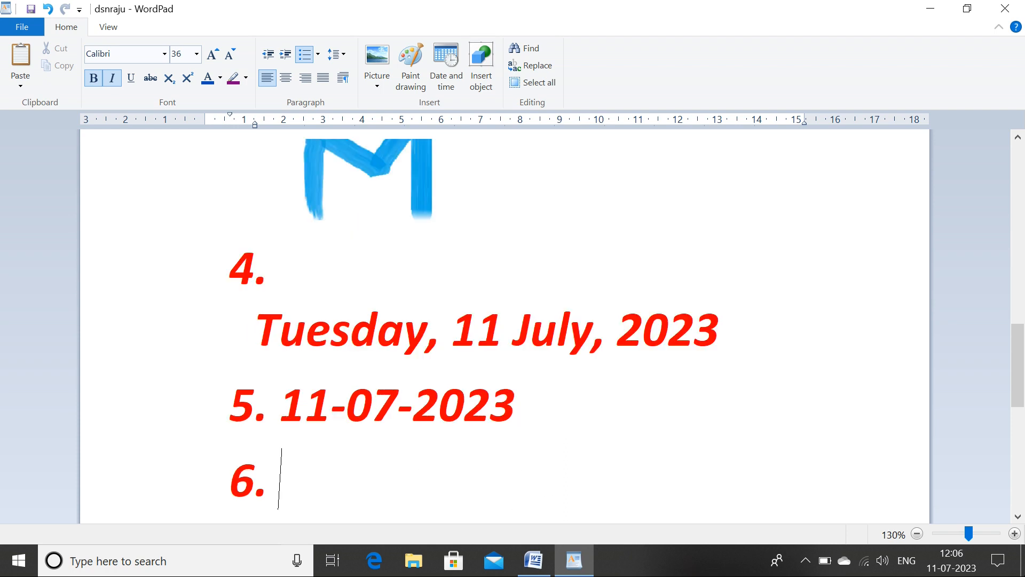
Embed a blank Microsoft Office Excel 97-2003 Worksheet in item 6, opening it briefly for editing
{"action": "left_click", "coordinate": [481, 66]}
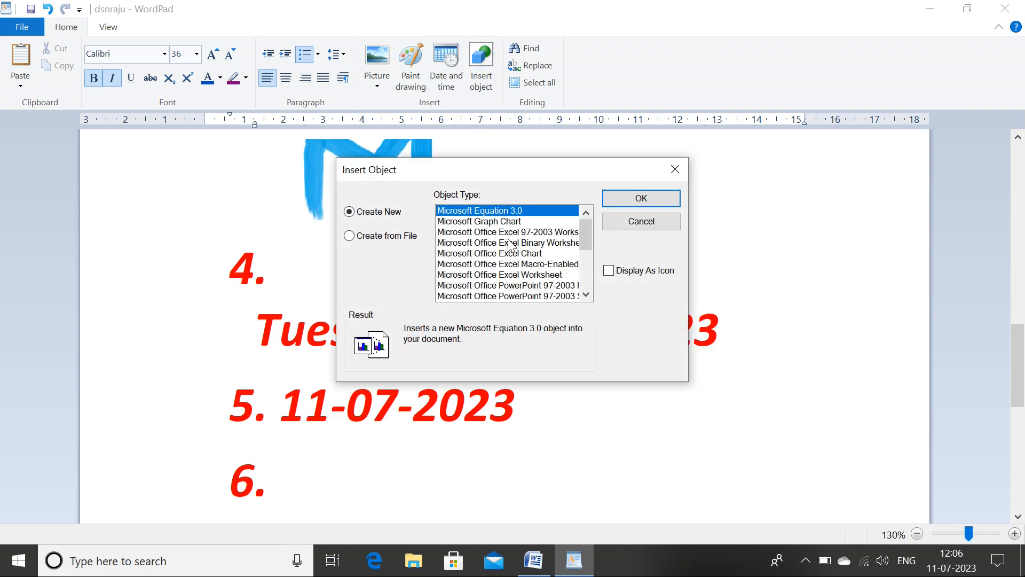
{"action": "left_click", "coordinate": [516, 233]}
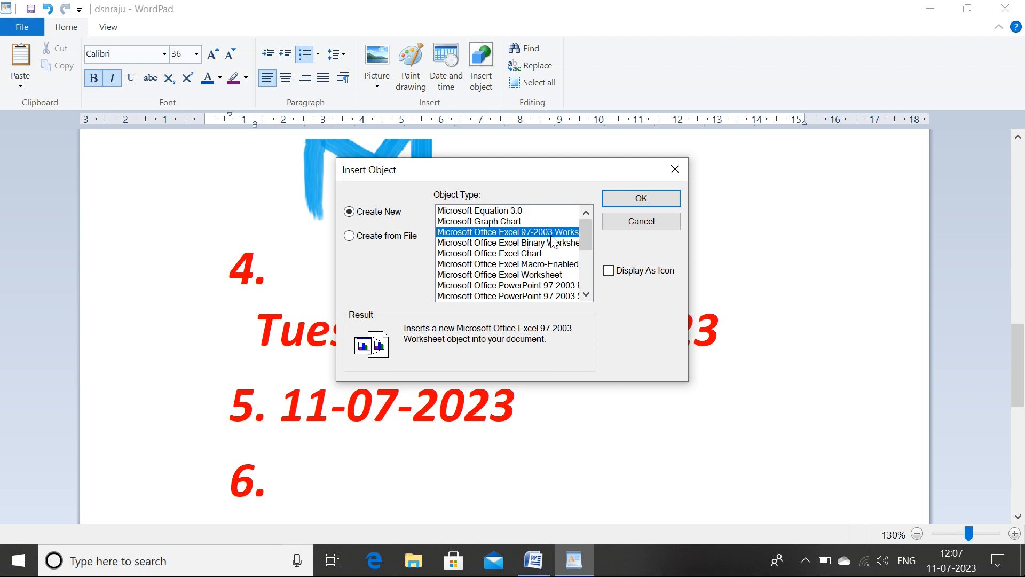
{"action": "left_click", "coordinate": [632, 201]}
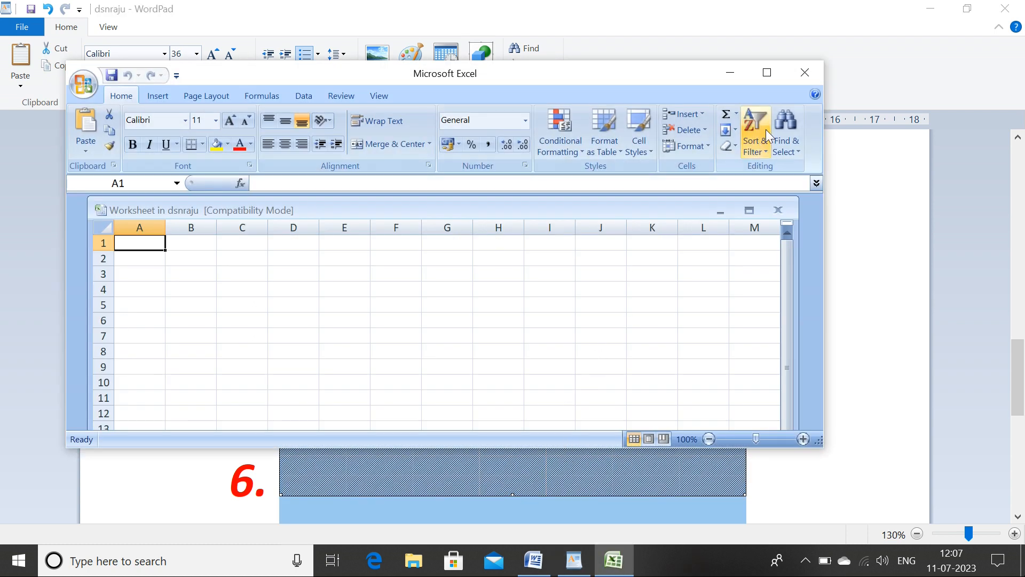
{"action": "left_click", "coordinate": [805, 72]}
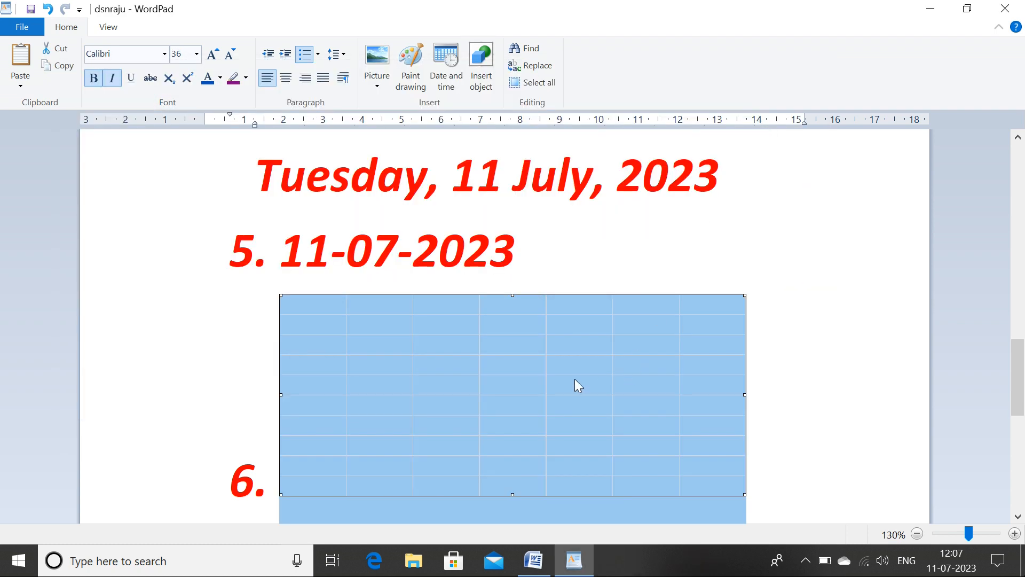
{"action": "double_click", "coordinate": [533, 405]}
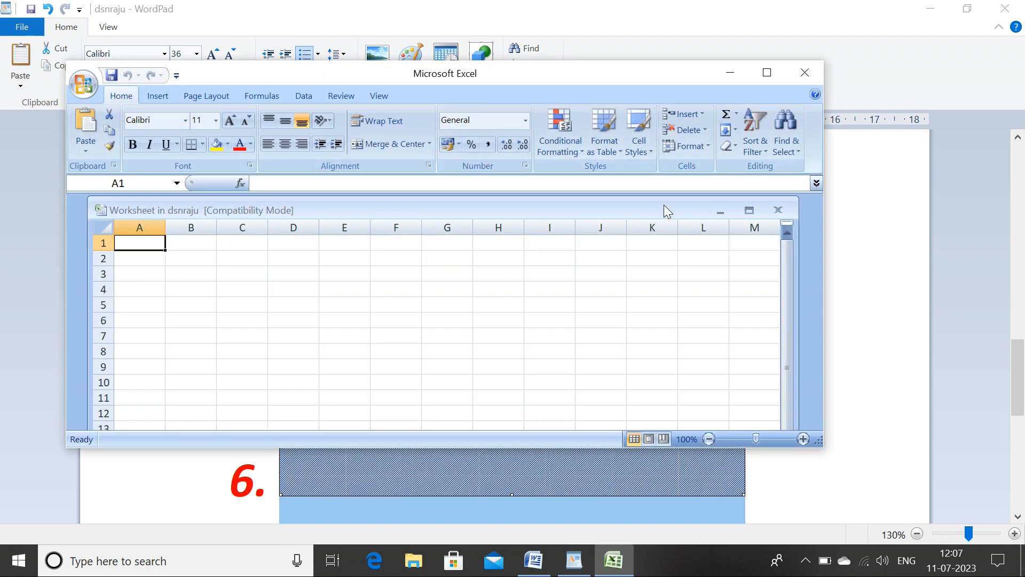
{"action": "left_click", "coordinate": [814, 73]}
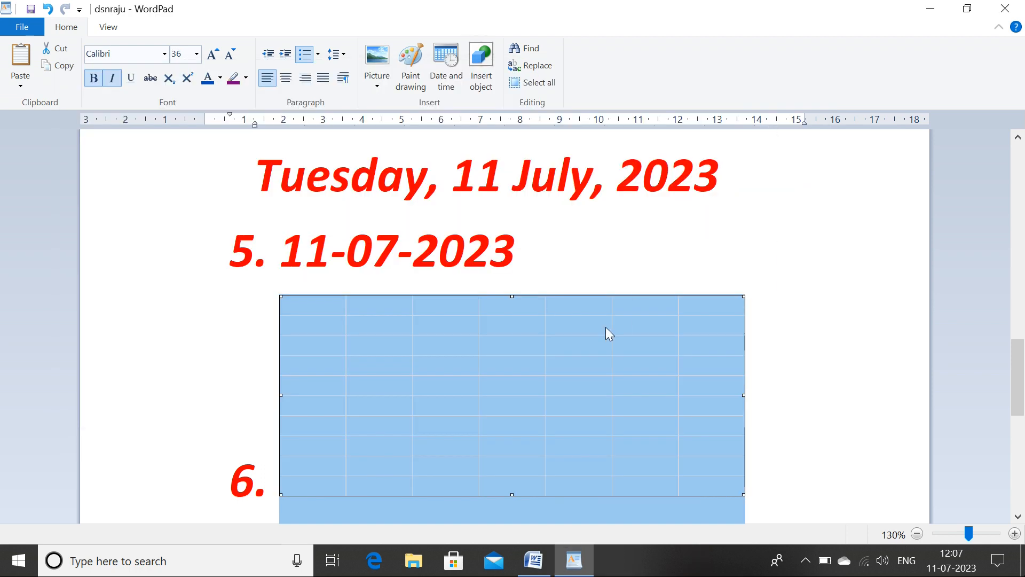
{"action": "double_click", "coordinate": [480, 378]}
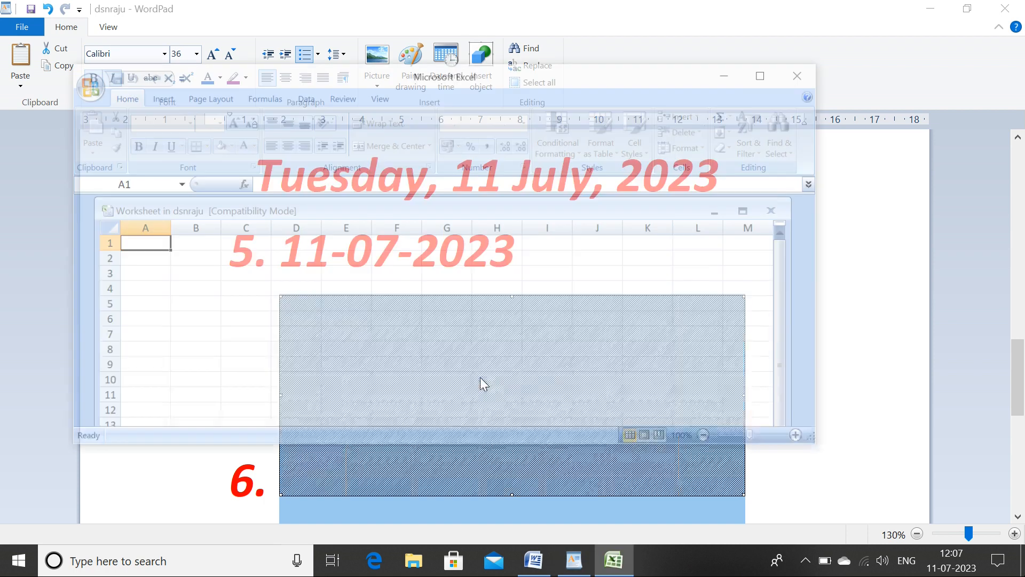
{"action": "left_click", "coordinate": [802, 76]}
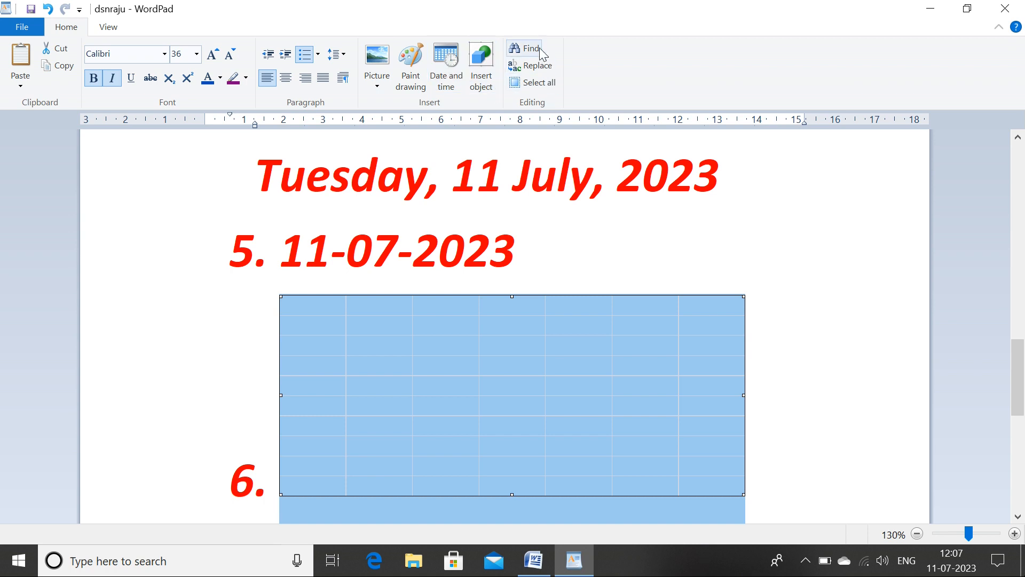
{"action": "left_click", "coordinate": [538, 83]}
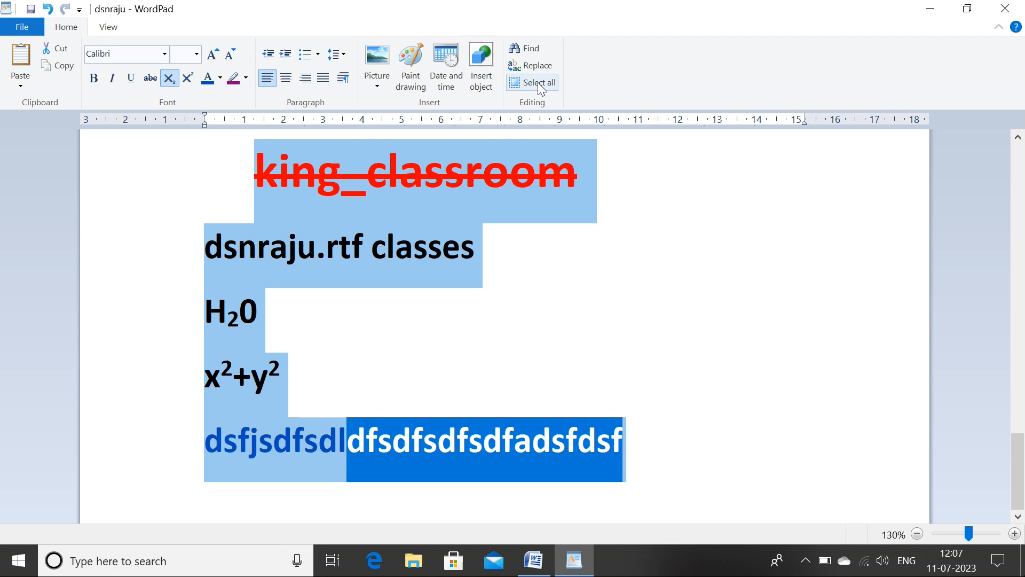
{"action": "scroll", "coordinate": [514, 263], "scroll_direction": "up", "scroll_amount": 15}
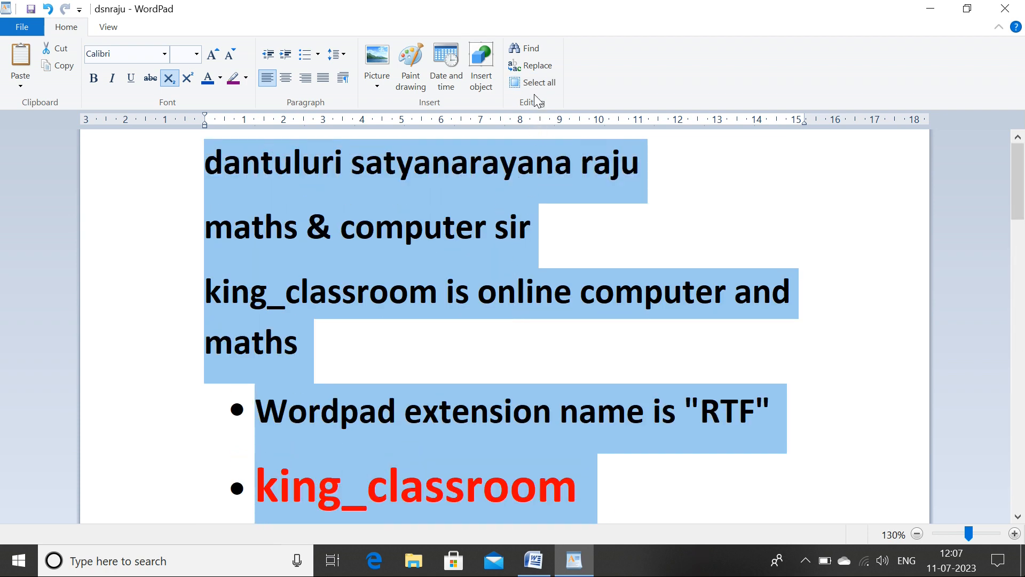
{"action": "left_click", "coordinate": [656, 206]}
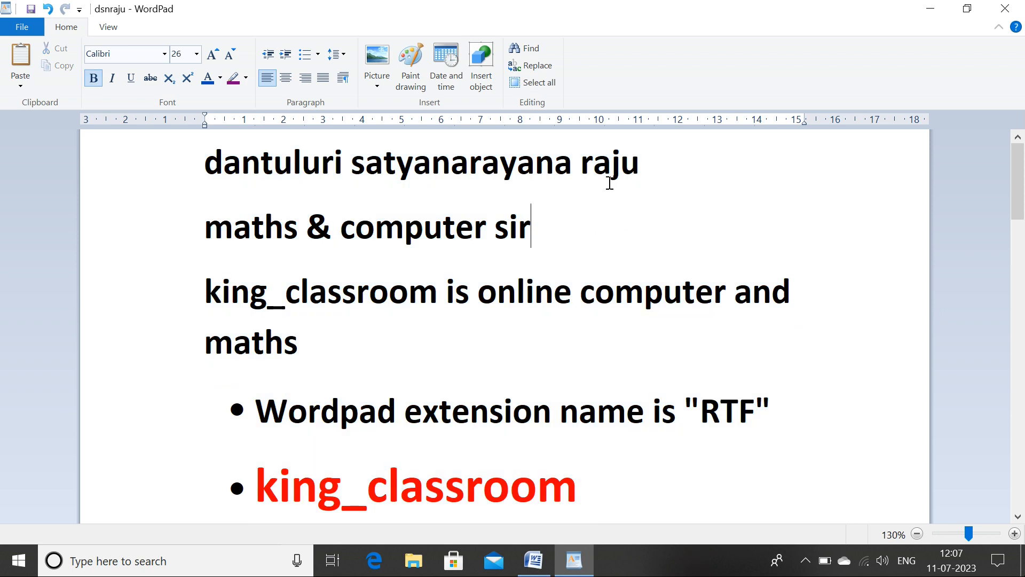
Search the document for 'dan' until the finished message, then close the Find box
{"action": "left_click", "coordinate": [526, 48]}
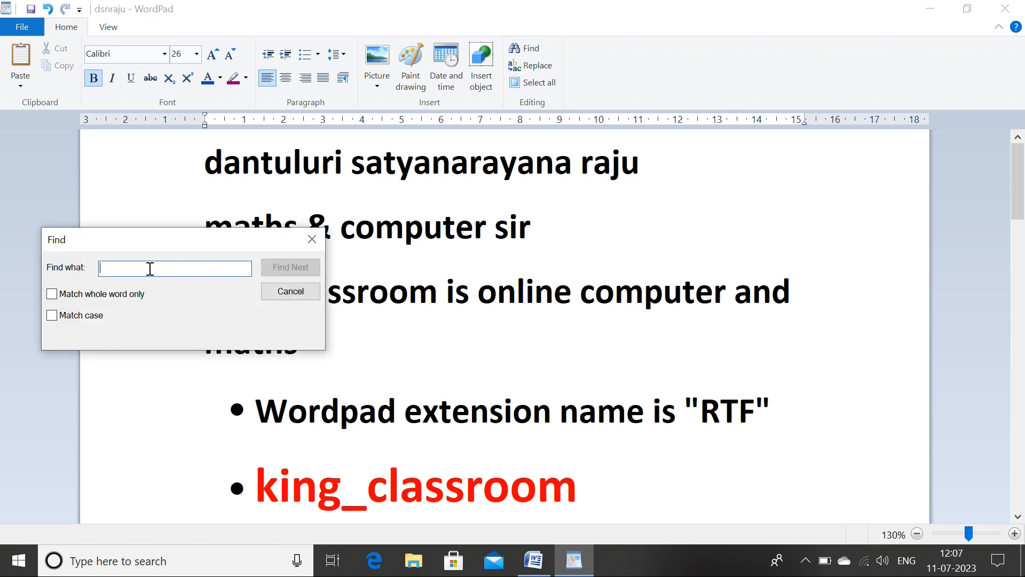
{"action": "type", "text": "dan"}
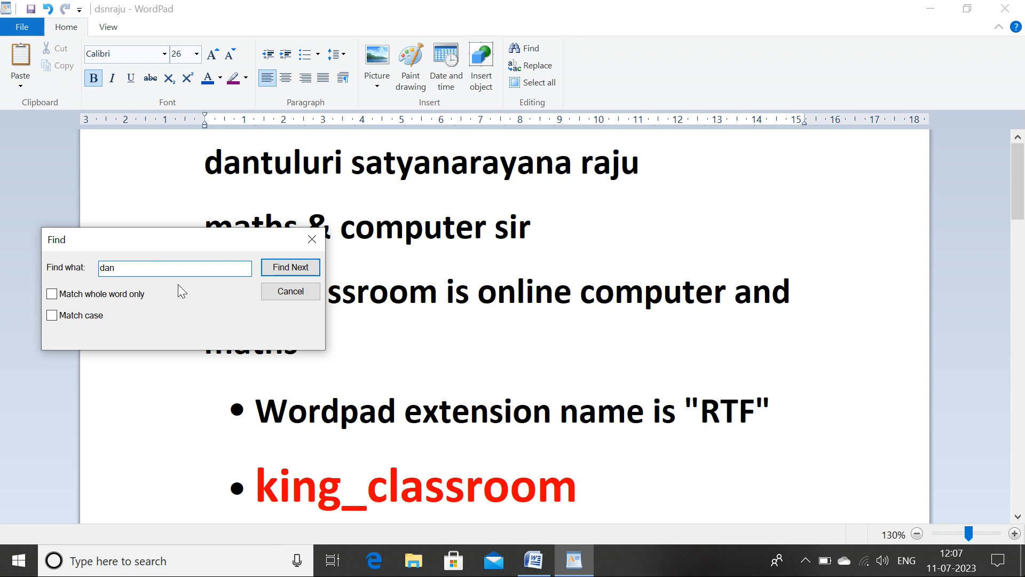
{"action": "left_click", "coordinate": [273, 273]}
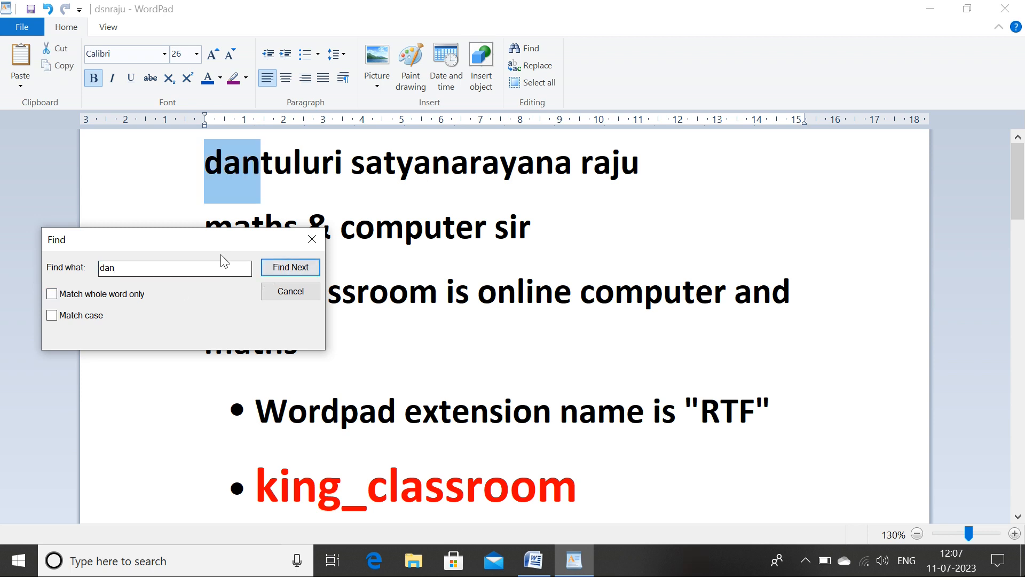
{"action": "left_click_drag", "start_coordinate": [220, 240], "coordinate": [749, 217]}
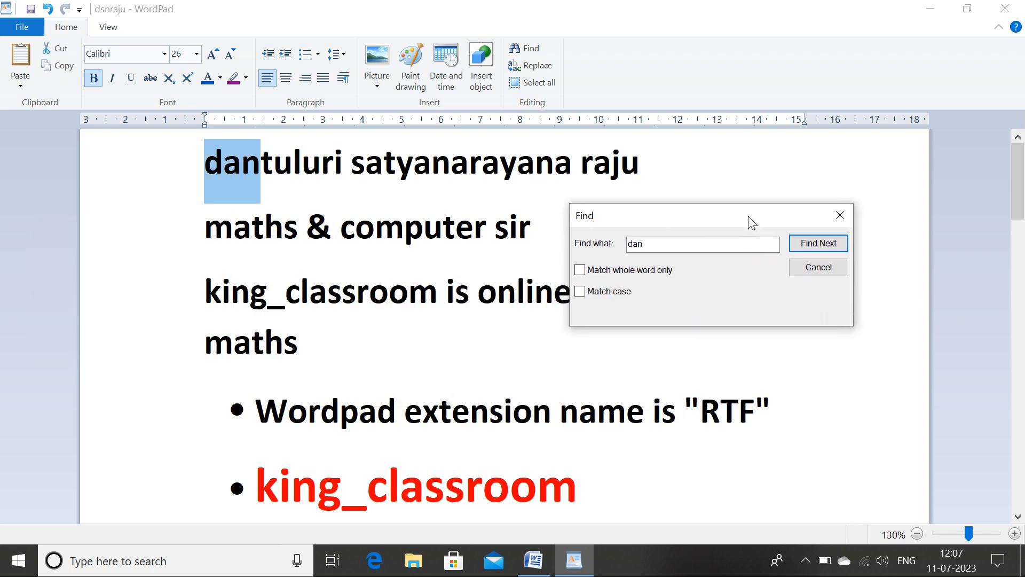
{"action": "left_click", "coordinate": [818, 243]}
{"action": "left_click", "coordinate": [800, 308]}
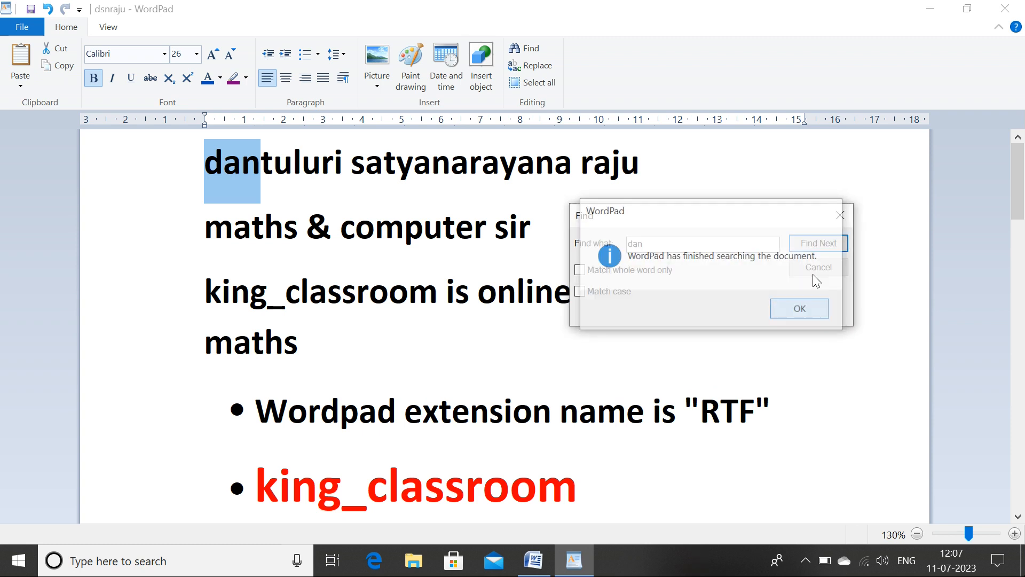
{"action": "left_click", "coordinate": [841, 213]}
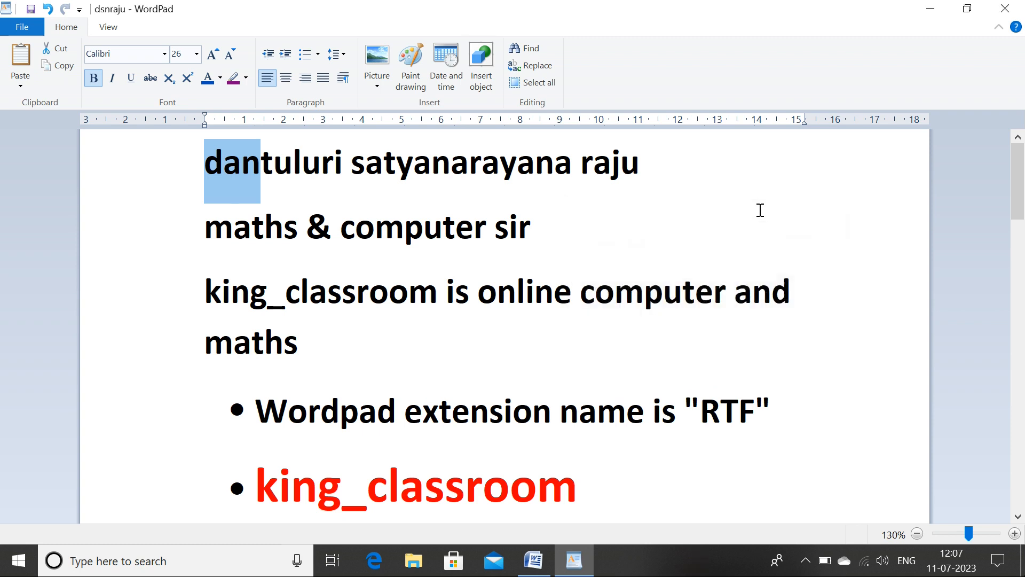
Find each occurrence of 'king' through to the end of the document, then close Find
{"action": "left_click", "coordinate": [518, 51]}
{"action": "type", "text": "king"}
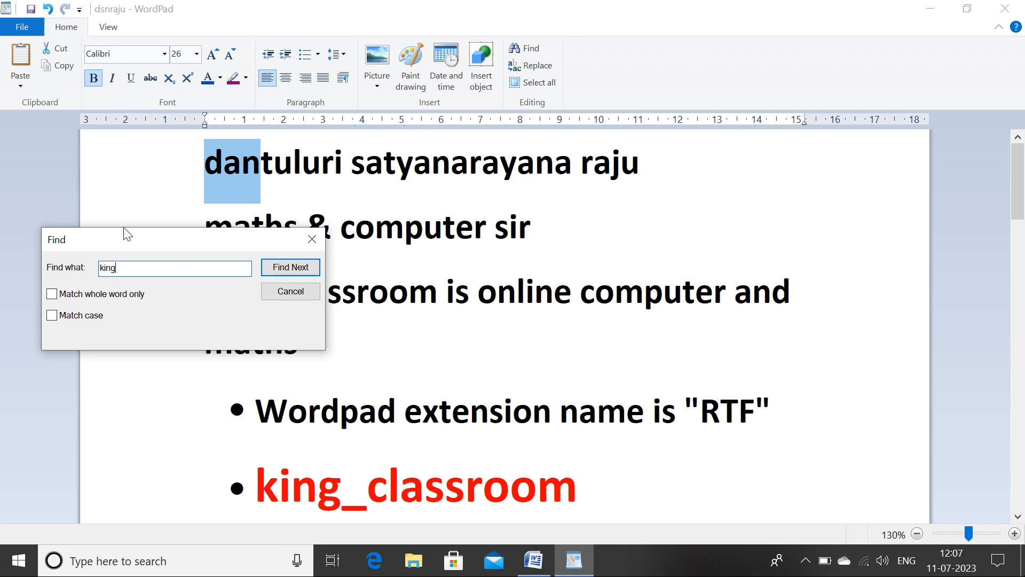
{"action": "left_click_drag", "start_coordinate": [143, 246], "coordinate": [720, 191]}
{"action": "left_click", "coordinate": [881, 216]}
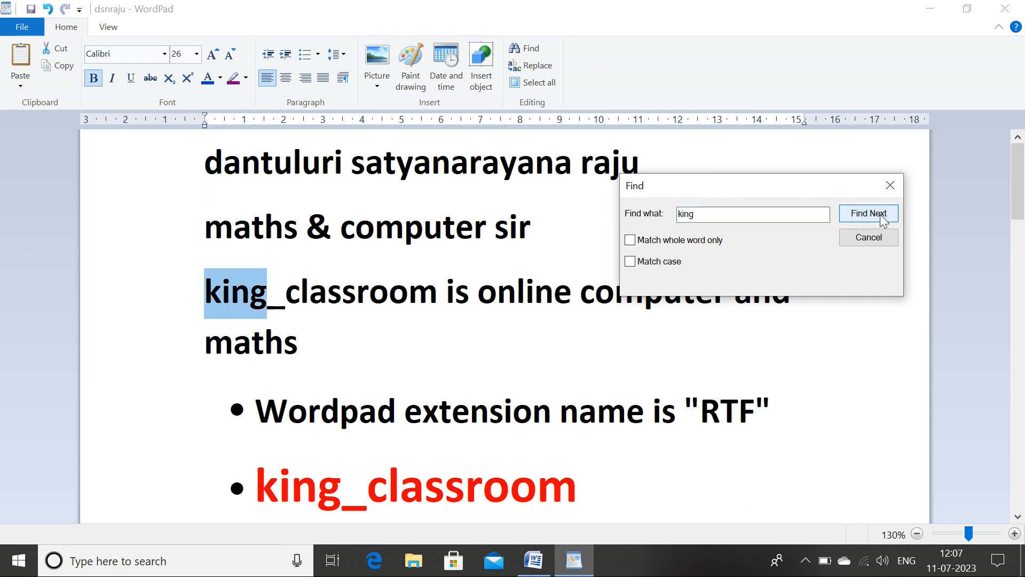
{"action": "left_click", "coordinate": [883, 218]}
{"action": "left_click", "coordinate": [882, 216]}
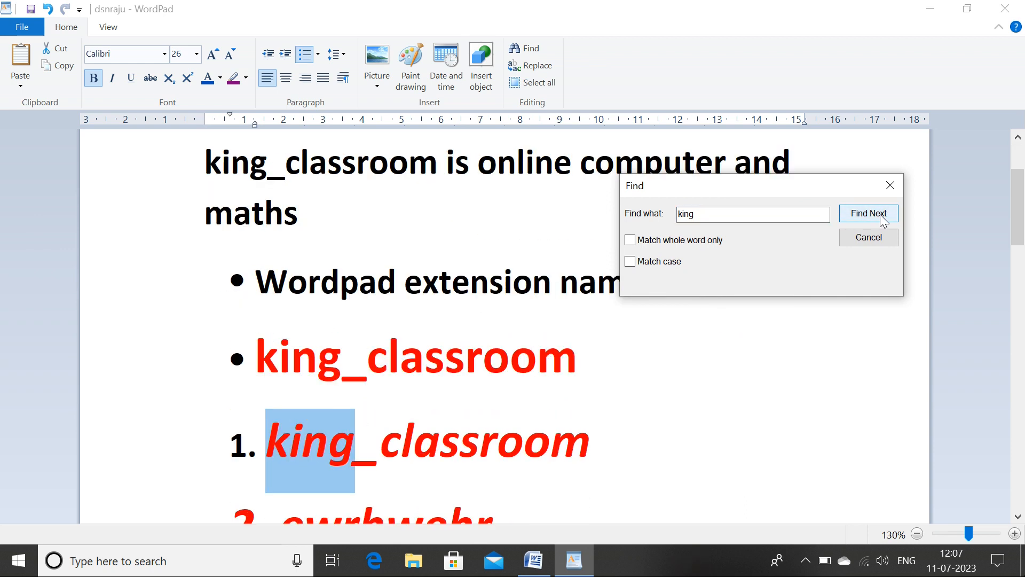
{"action": "left_click", "coordinate": [882, 216]}
{"action": "left_click", "coordinate": [882, 217]}
{"action": "left_click", "coordinate": [883, 216]}
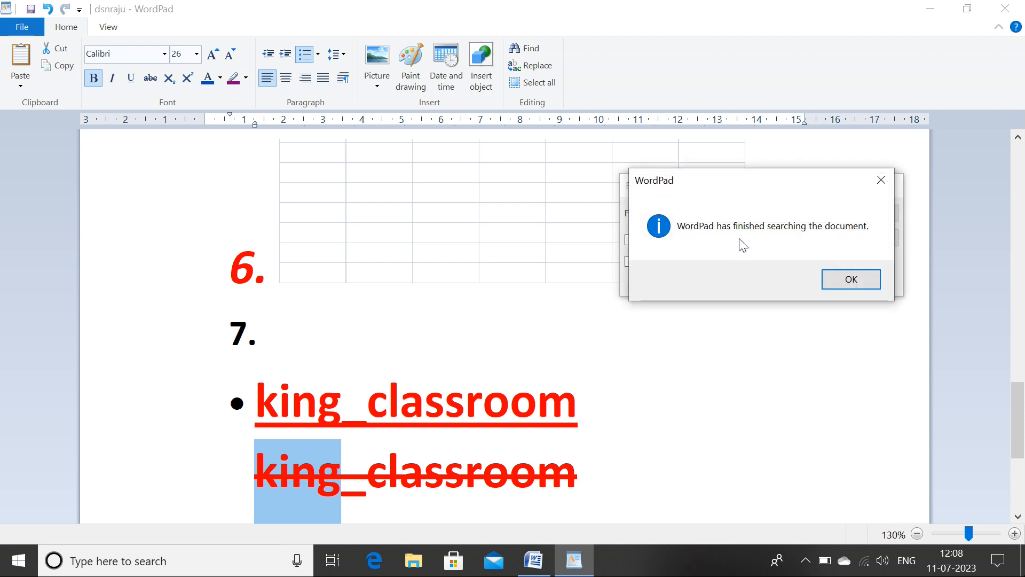
{"action": "left_click", "coordinate": [848, 280]}
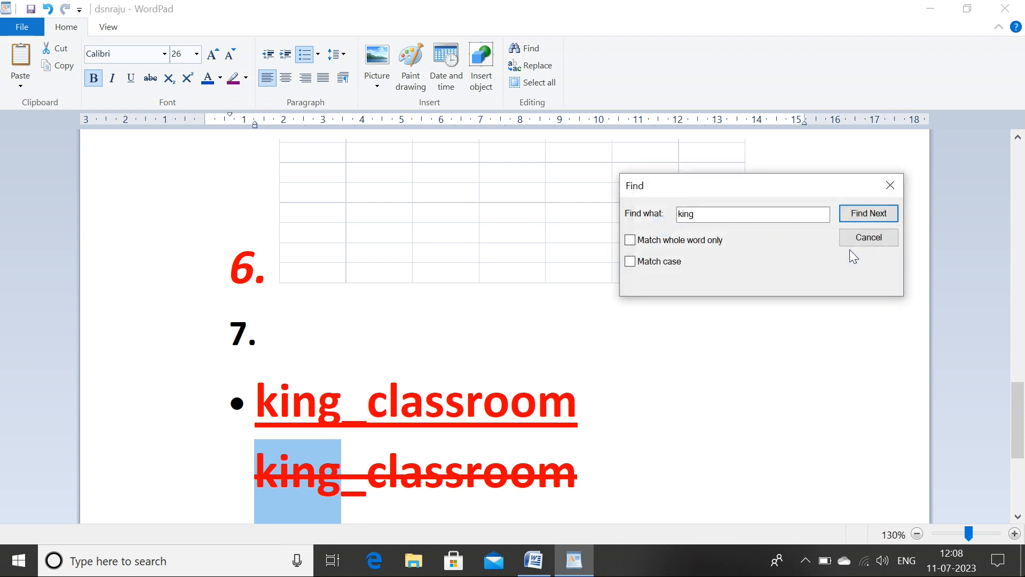
{"action": "left_click", "coordinate": [891, 187]}
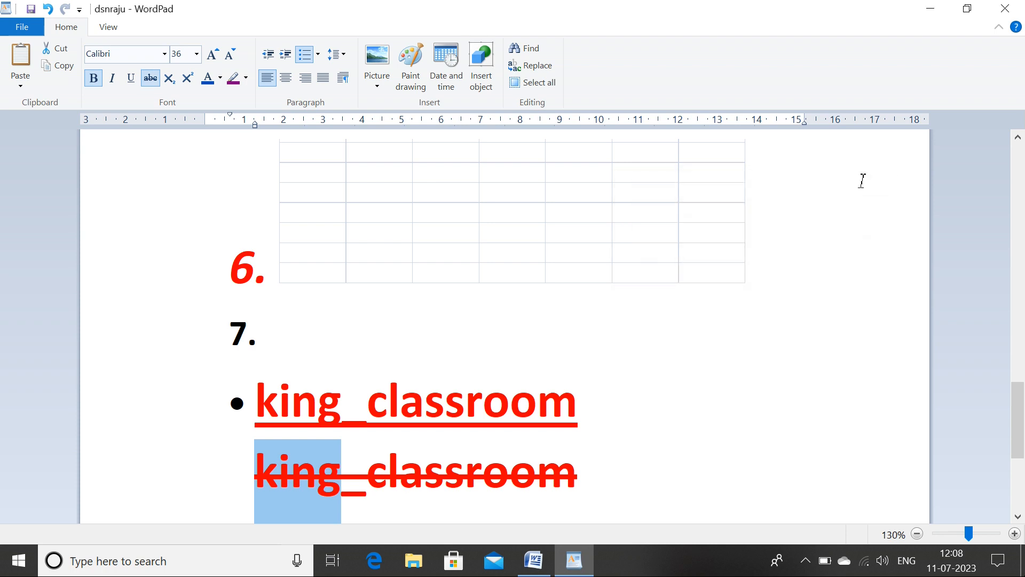
Replace the first 'king' with 'dsnraju', then Replace All so every king_classroom reads dsnraju_classroom
{"action": "left_click", "coordinate": [531, 68]}
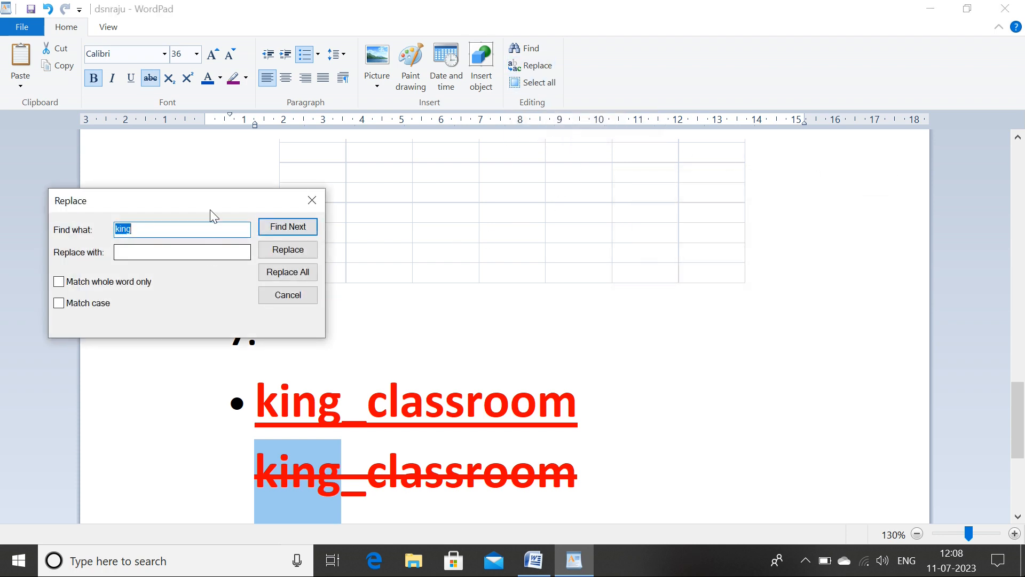
{"action": "left_click_drag", "start_coordinate": [205, 204], "coordinate": [658, 192]}
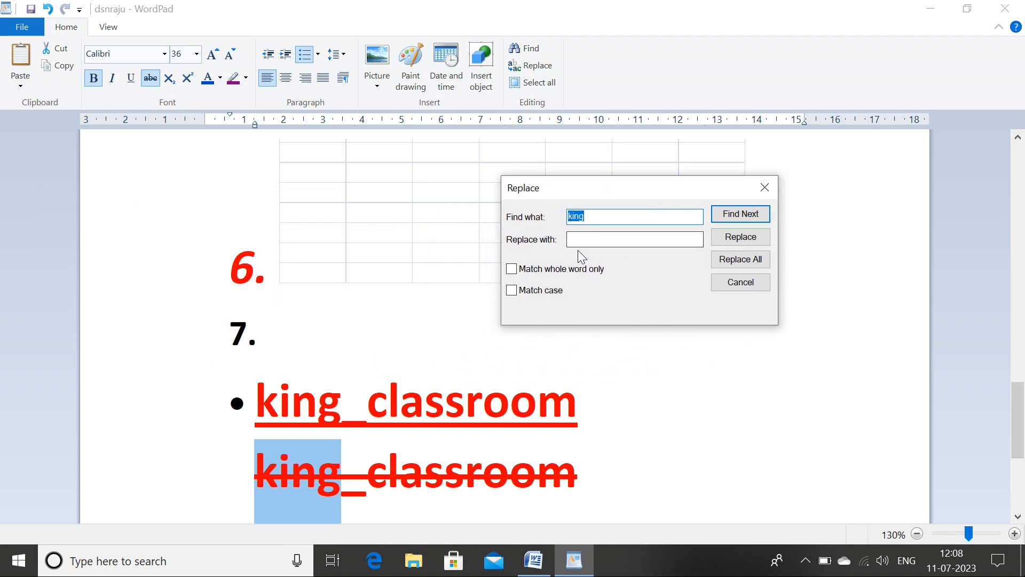
{"action": "left_click", "coordinate": [578, 240]}
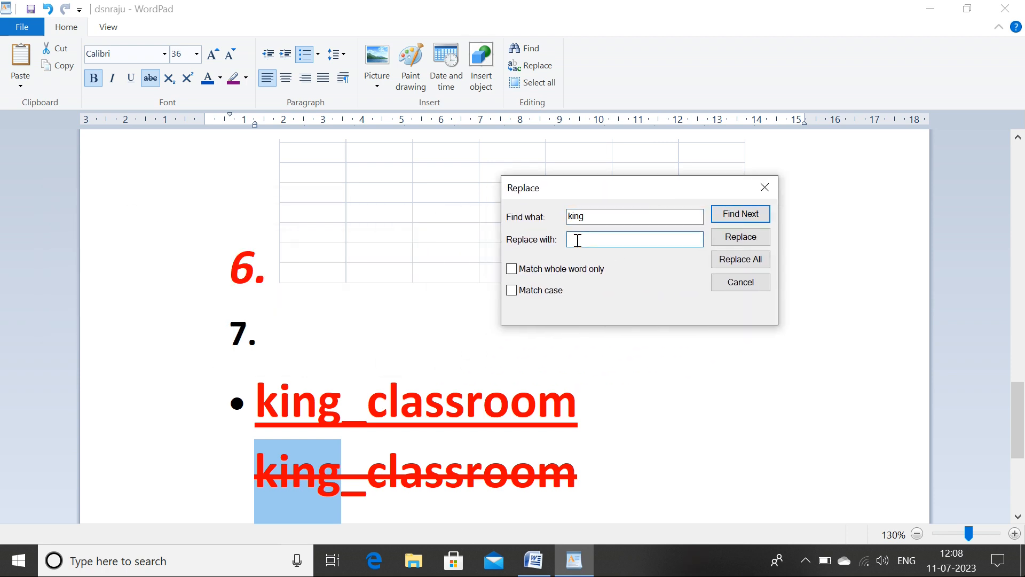
{"action": "type", "text": "dsnraju"}
{"action": "left_click", "coordinate": [730, 239]}
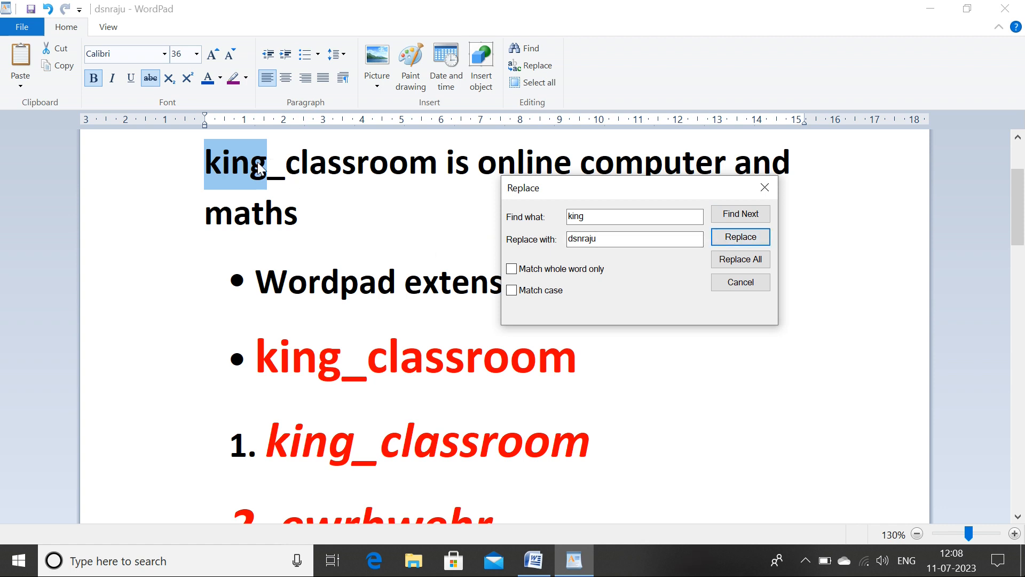
{"action": "left_click", "coordinate": [736, 238]}
{"action": "left_click", "coordinate": [742, 260]}
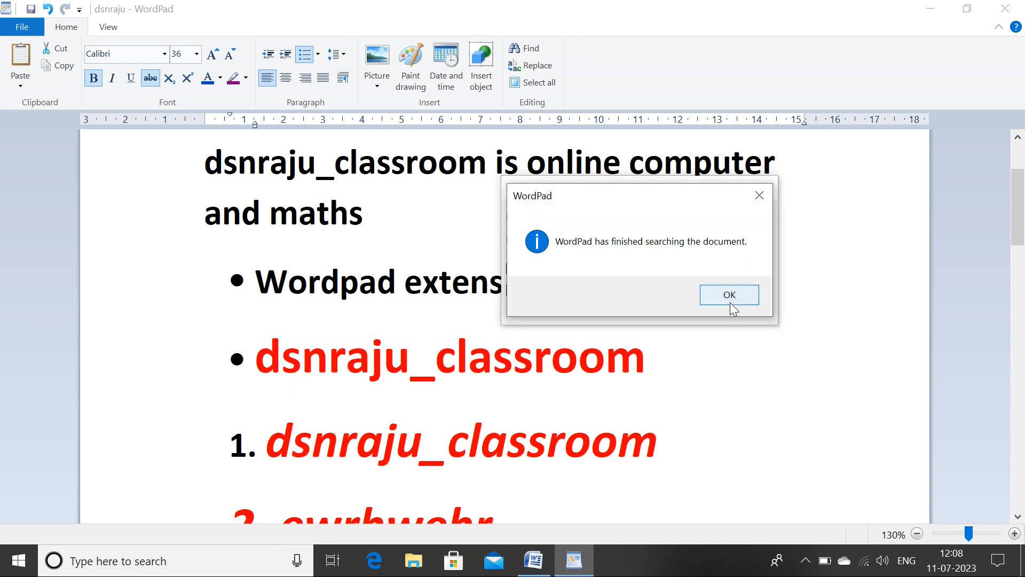
{"action": "left_click", "coordinate": [730, 302]}
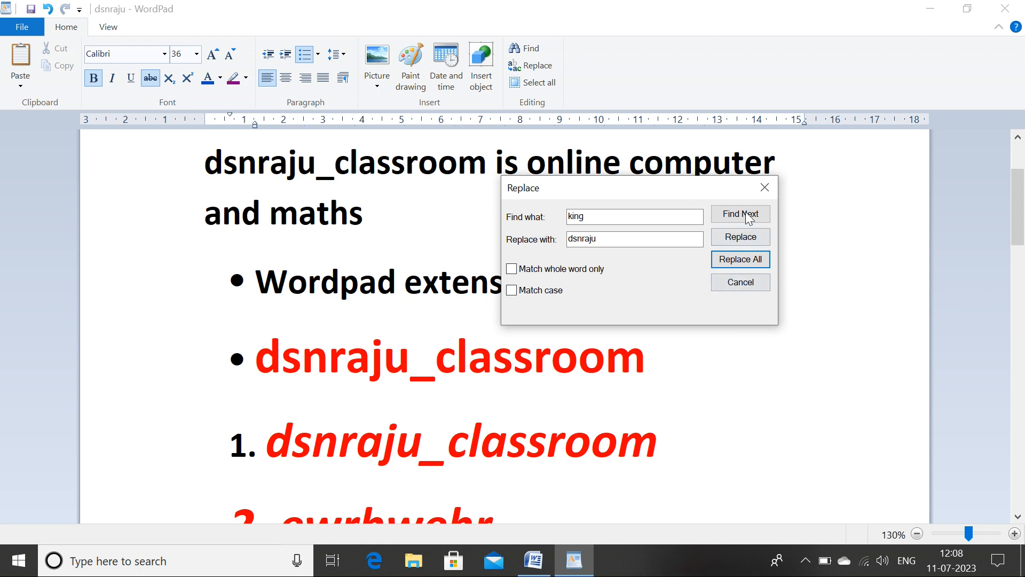
{"action": "left_click", "coordinate": [761, 195]}
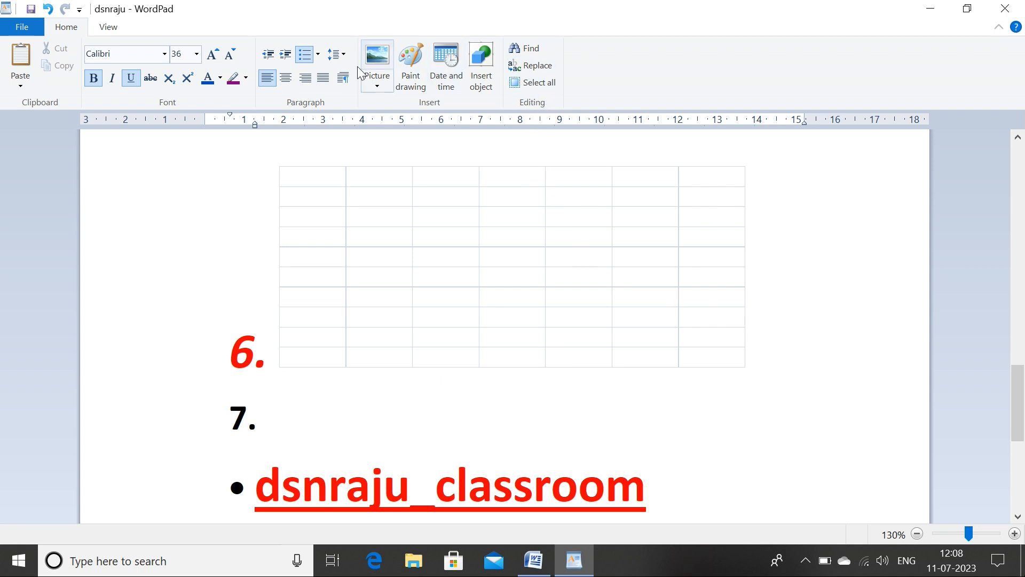
On the View tab, toggle the Ruler off and on several times, leaving it shown
{"action": "left_click", "coordinate": [110, 27]}
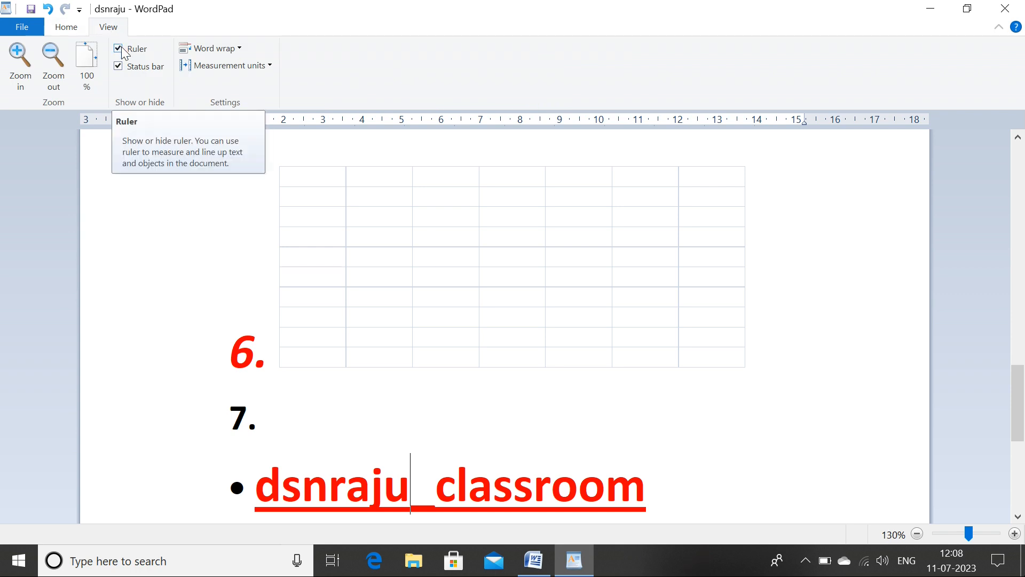
{"action": "left_click", "coordinate": [121, 48]}
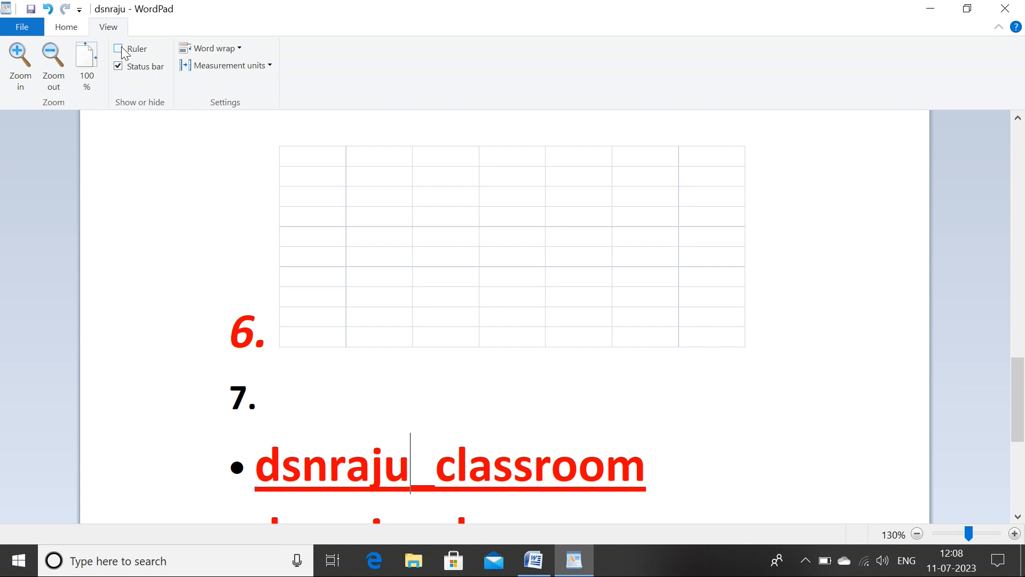
{"action": "left_click", "coordinate": [120, 48]}
{"action": "left_click", "coordinate": [121, 48]}
{"action": "left_click", "coordinate": [120, 48]}
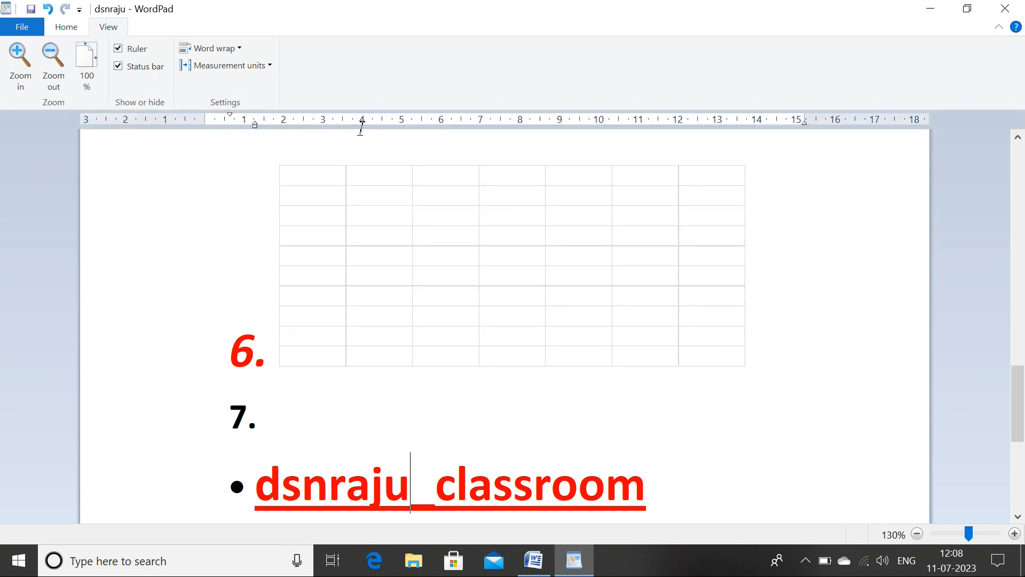
{"action": "left_click", "coordinate": [116, 51]}
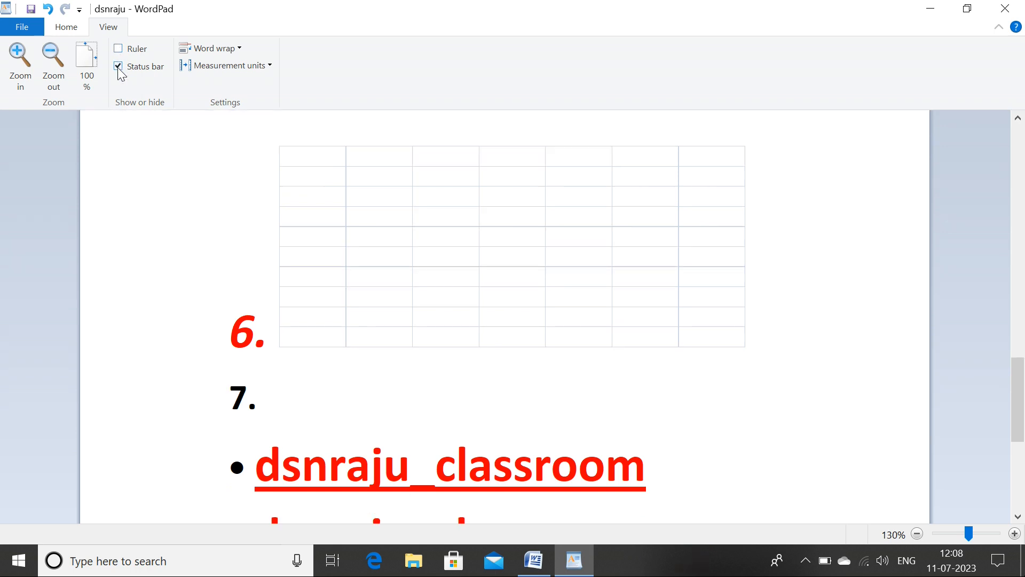
{"action": "left_click", "coordinate": [119, 50]}
Toggle the Status bar off and on and zoom the document out to 120%
{"action": "left_click", "coordinate": [120, 67]}
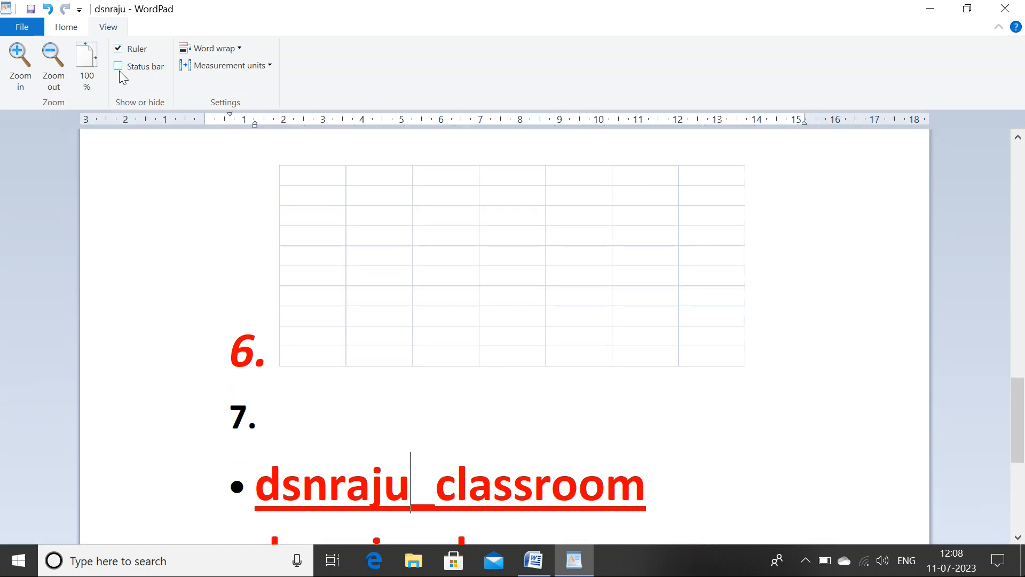
{"action": "left_click", "coordinate": [119, 67]}
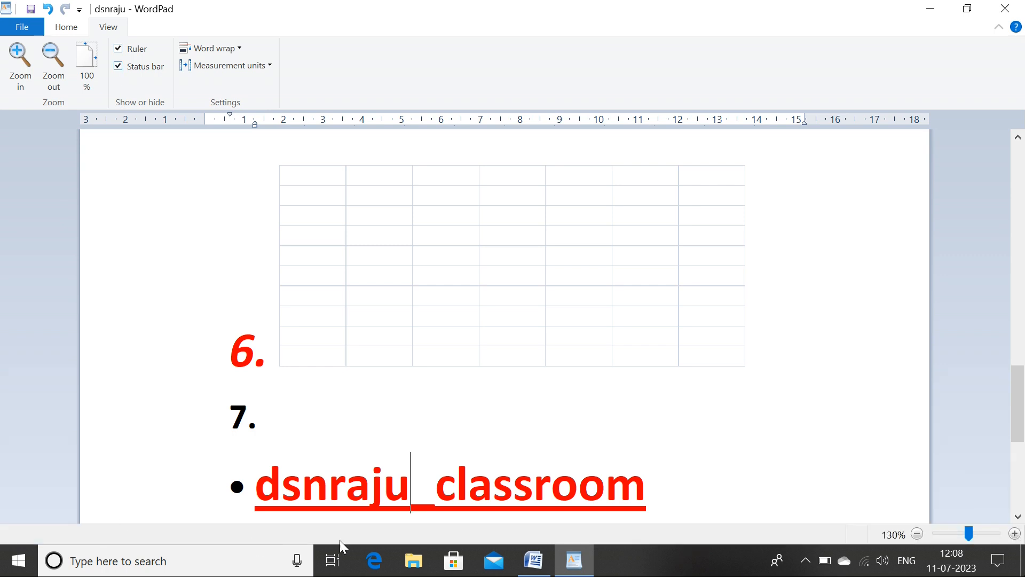
{"action": "left_click", "coordinate": [917, 533]}
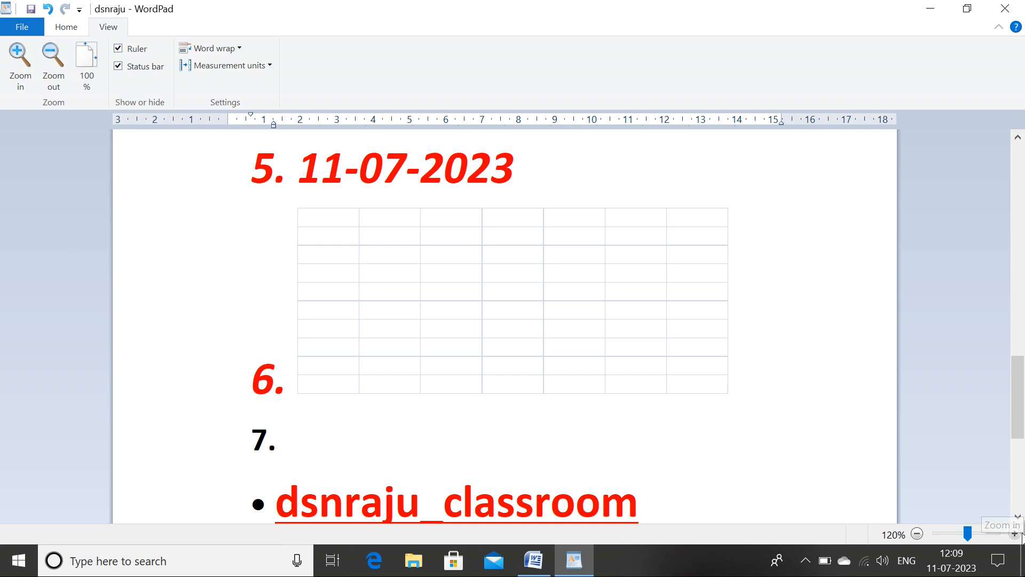
{"action": "left_click", "coordinate": [118, 68]}
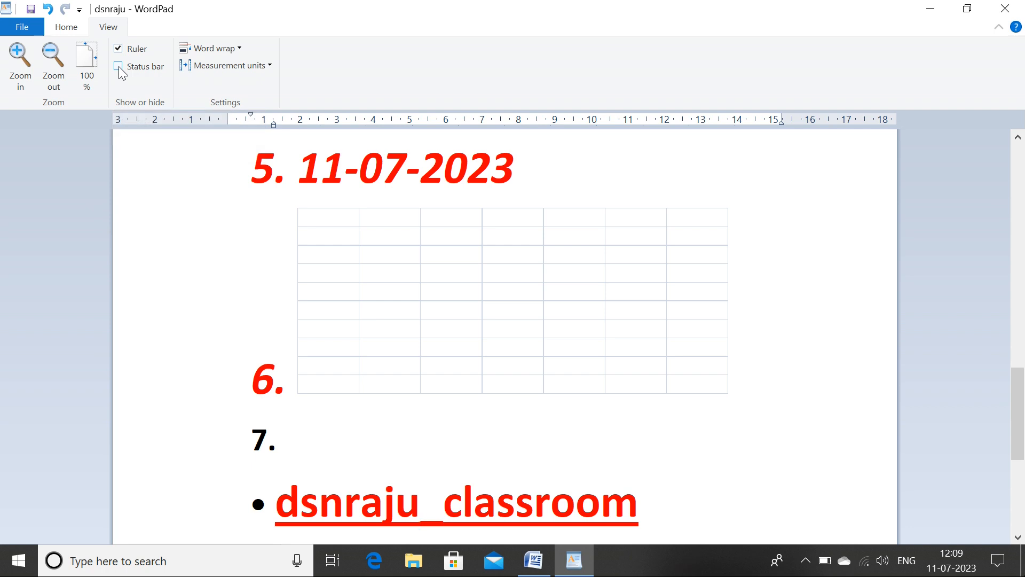
{"action": "left_click", "coordinate": [118, 68]}
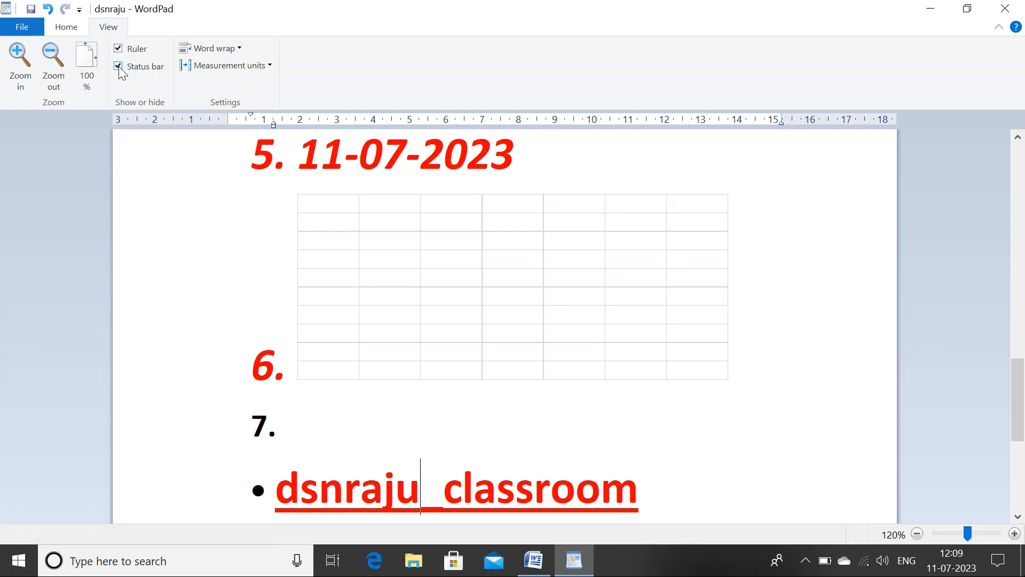
Set word wrap to No wrap, then back to Wrap to window, and type 'fdgfdgfdg' after 'maths'
{"action": "left_click", "coordinate": [236, 49]}
{"action": "left_click", "coordinate": [224, 68]}
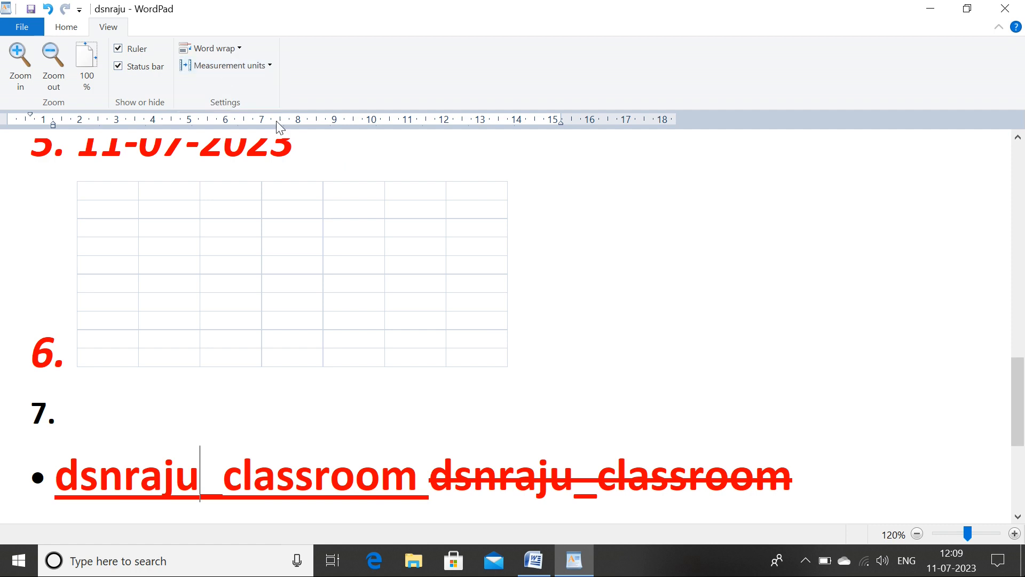
{"action": "scroll", "coordinate": [350, 398], "scroll_direction": "up", "scroll_amount": 5}
{"action": "scroll", "coordinate": [350, 391], "scroll_direction": "up", "scroll_amount": 10}
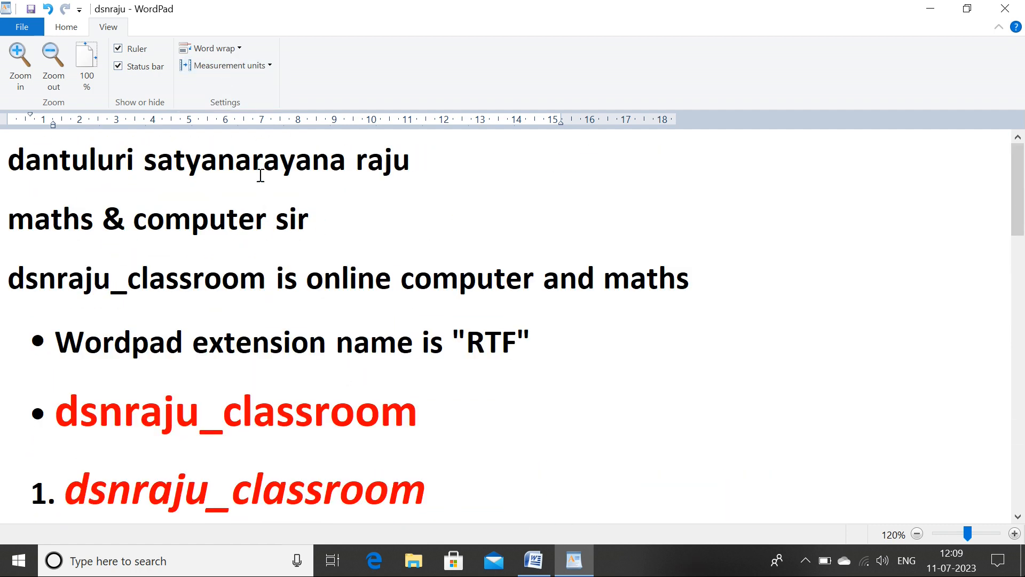
{"action": "left_click", "coordinate": [234, 49]}
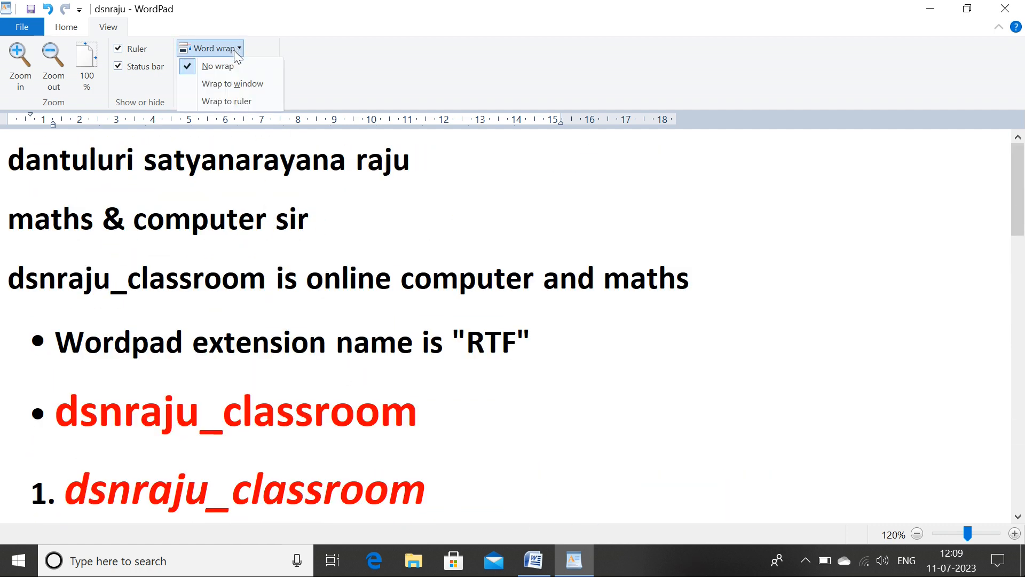
{"action": "left_click", "coordinate": [241, 85]}
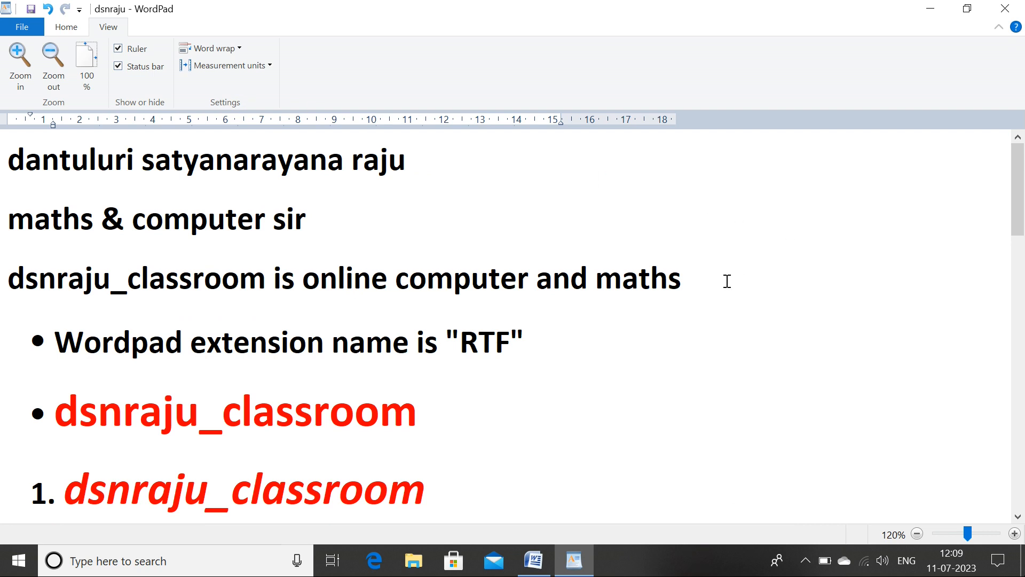
{"action": "left_click", "coordinate": [685, 277]}
{"action": "type", "text": "fdgfdgfdg"}
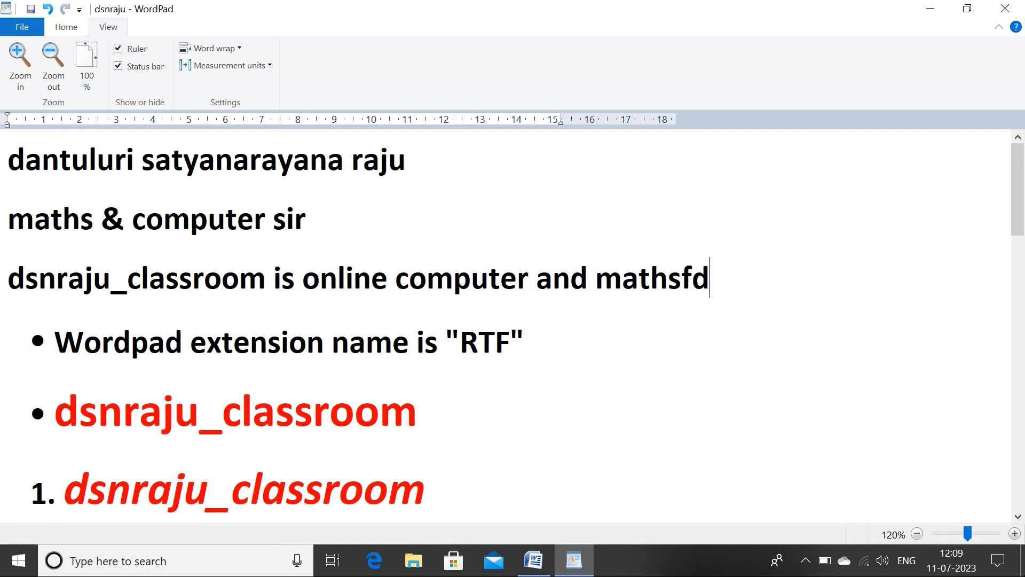